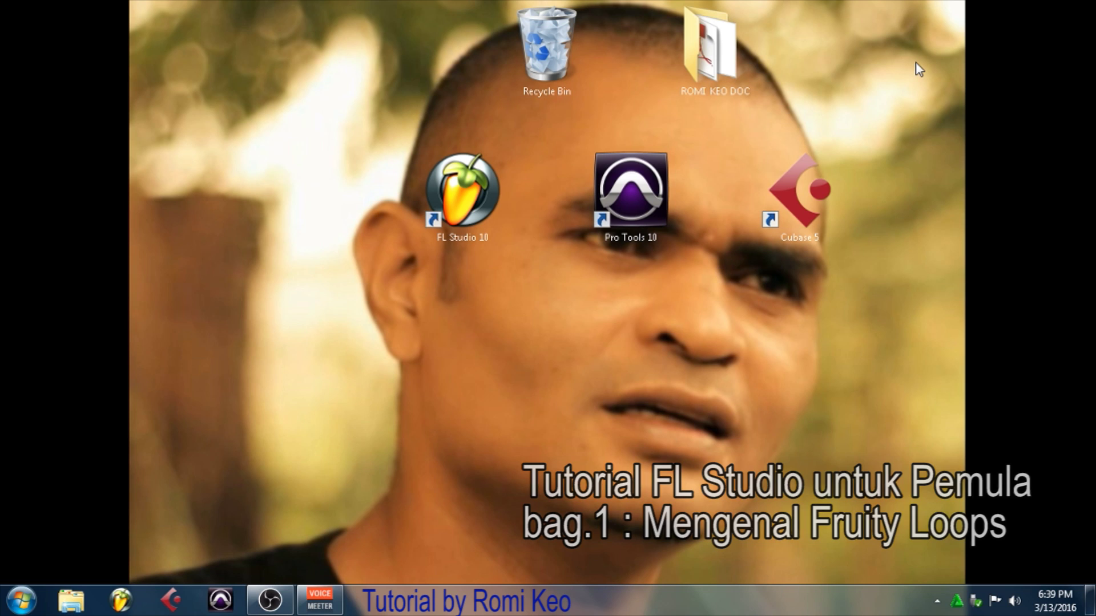
Step: Launch FL Studio 10, hide the browser and show it again
double_click(462, 191)
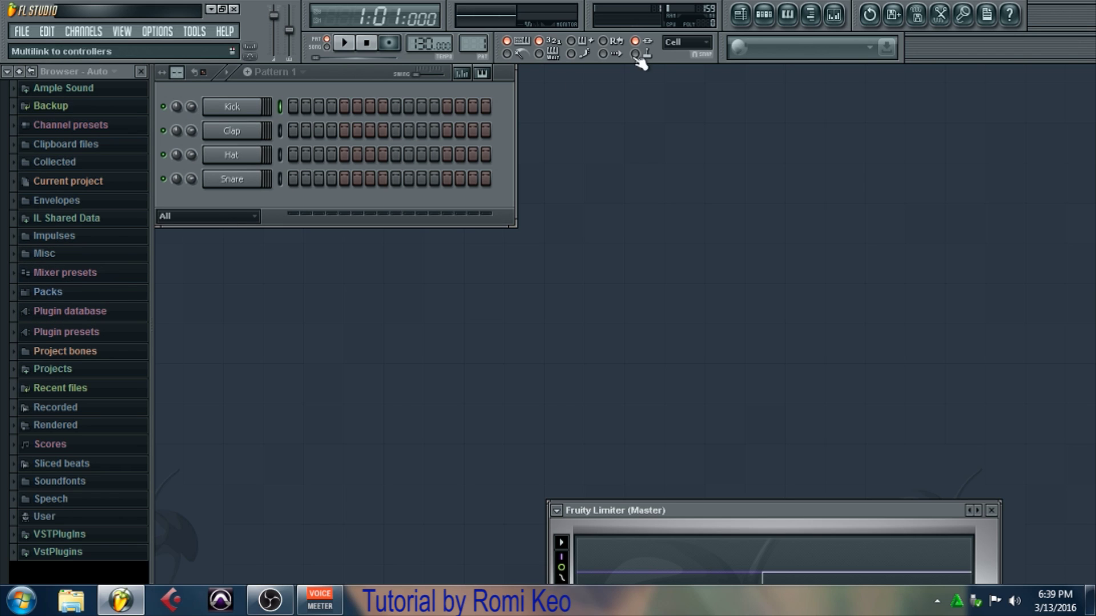
left_click(817, 22)
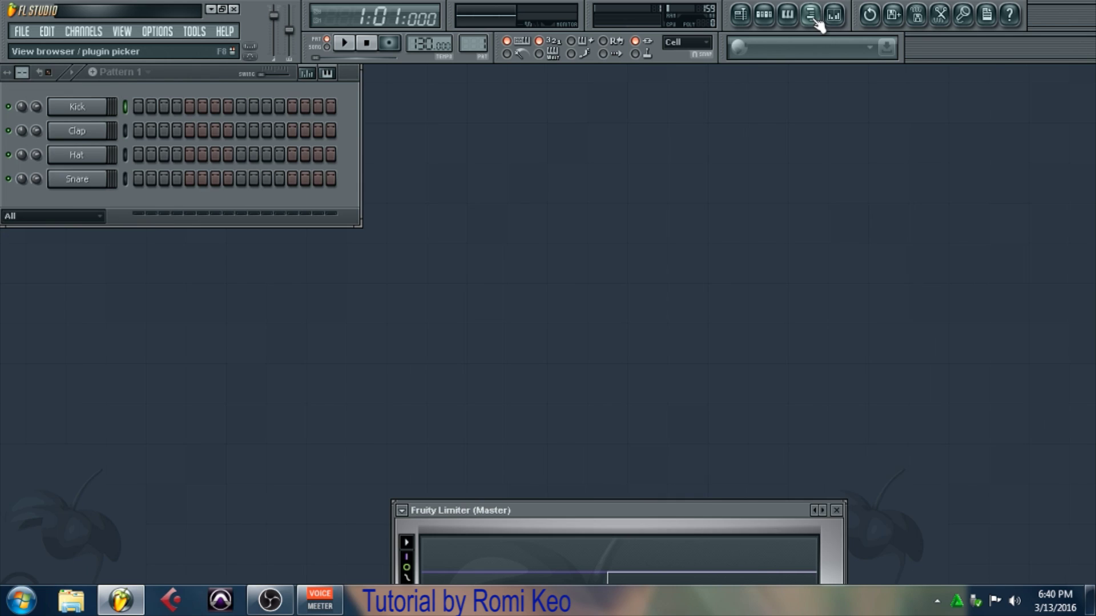
left_click(817, 23)
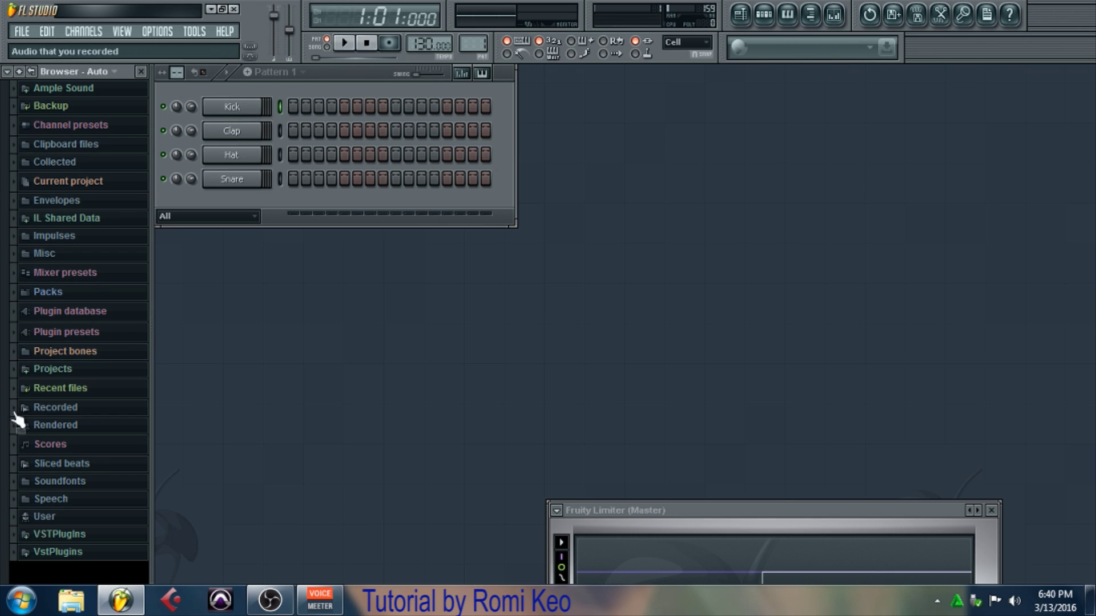
Step: Browse the Drum Kit 02 folder in Packs and audition its kick, rim, snare, tom, crash and ride samples
left_click(54, 292)
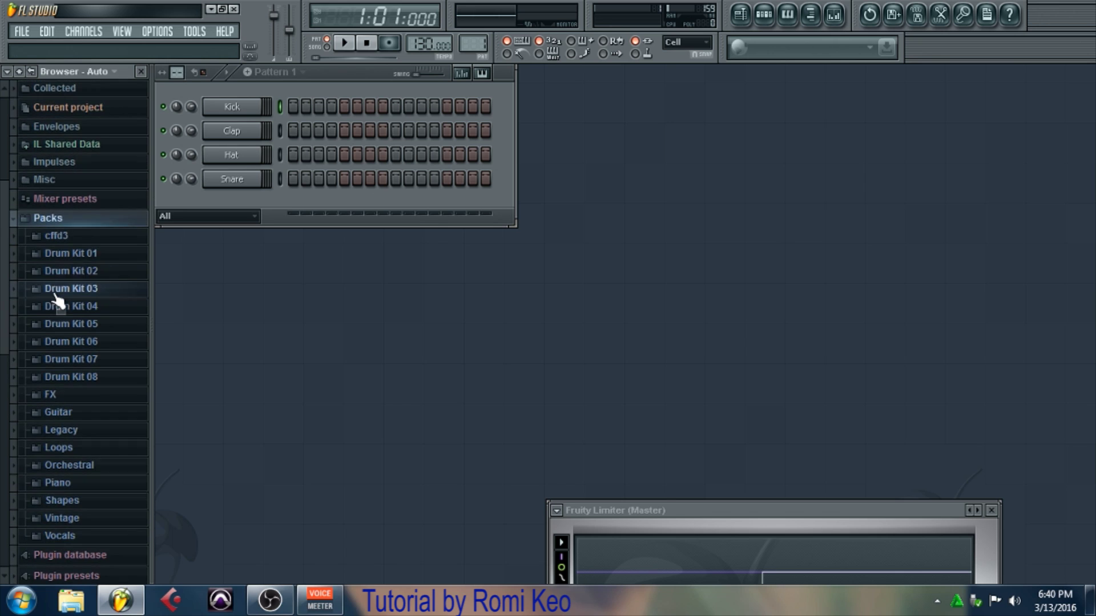
left_click(79, 265)
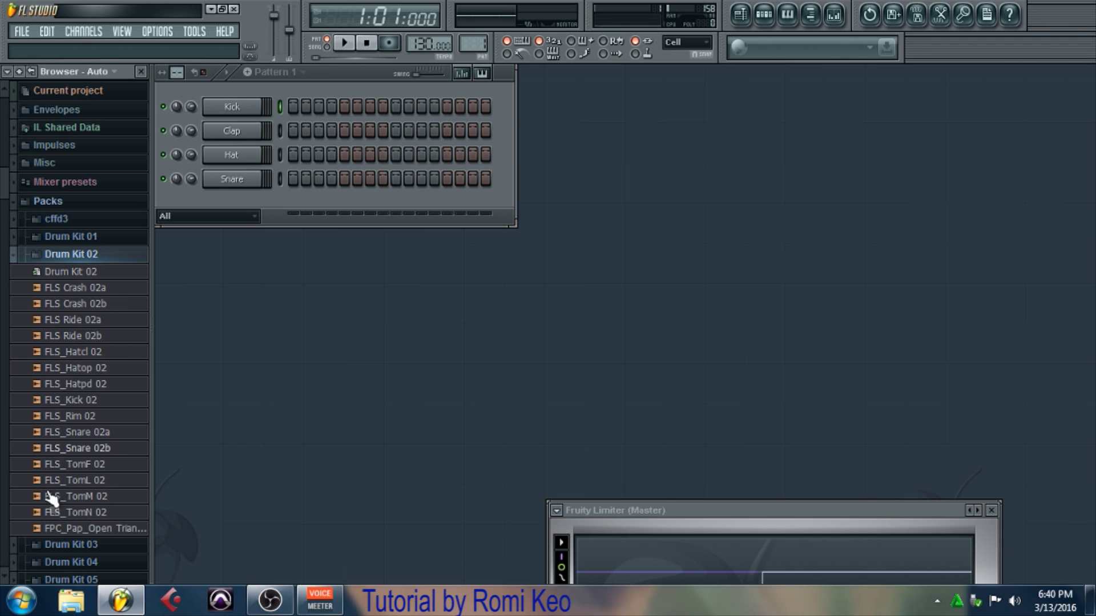
left_click(71, 401)
left_click(80, 419)
left_click(89, 436)
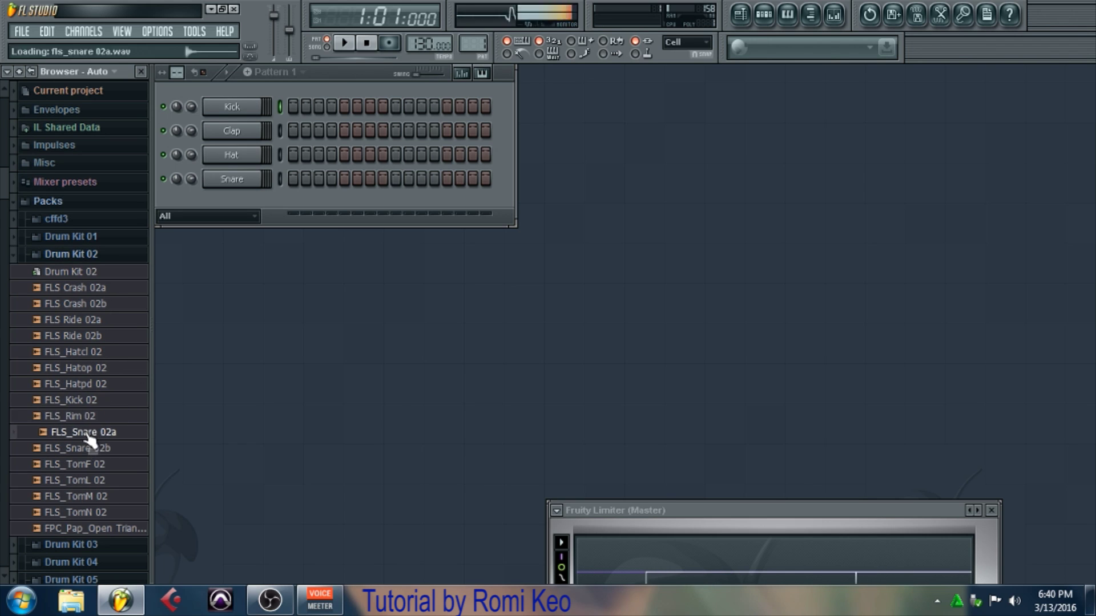
left_click(88, 464)
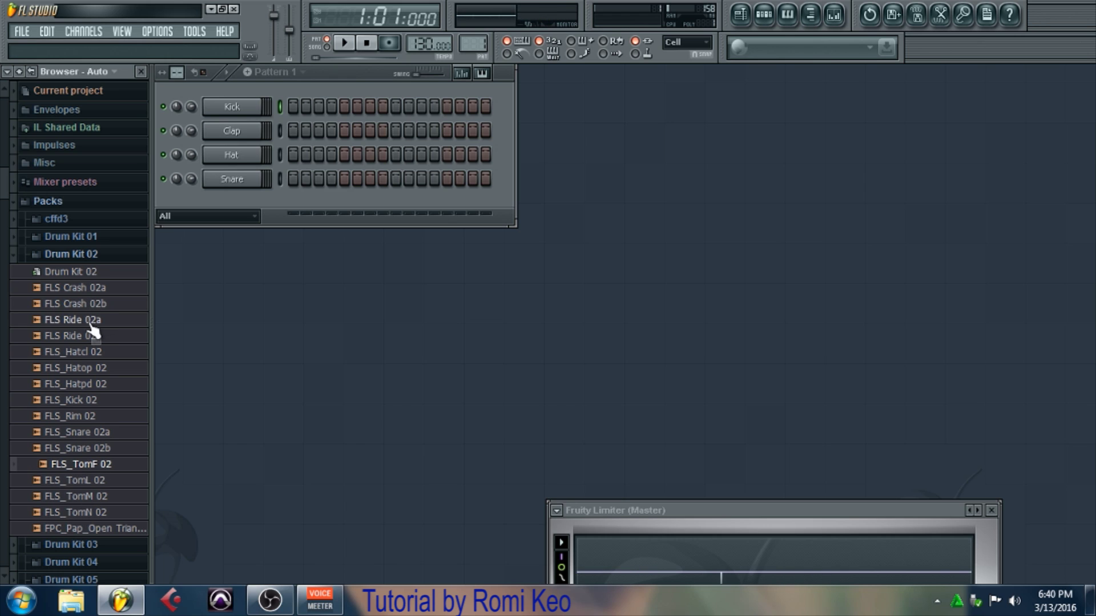
left_click(85, 306)
left_click(83, 337)
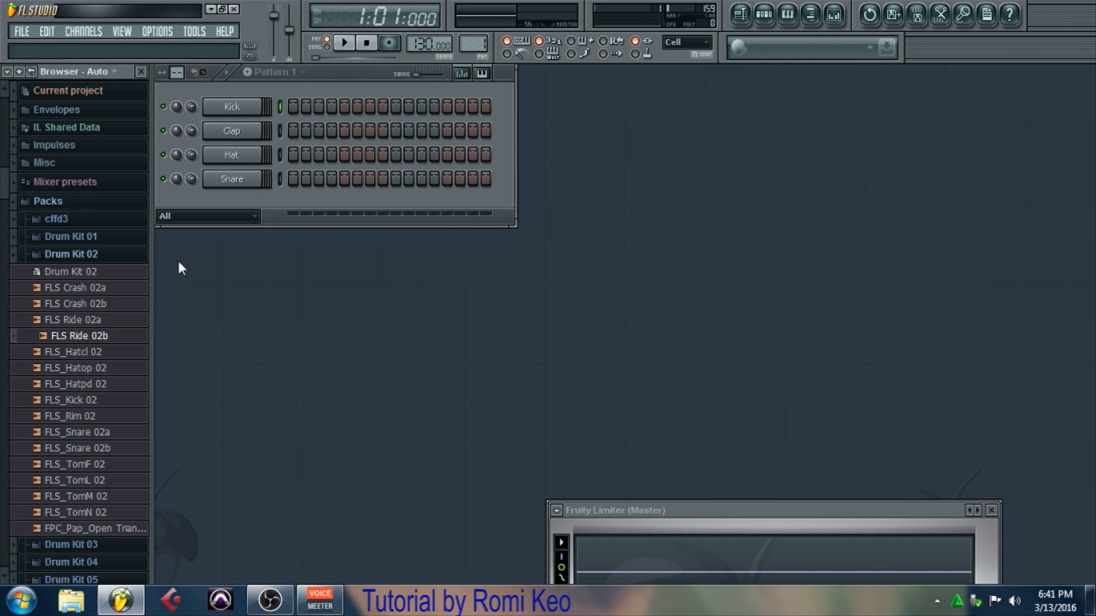
Step: Add FLS_Kick 02, FLS_Snare 02a and FLS_TomL 02 as new channels below Snare and collapse the Packs folder
left_click(44, 401)
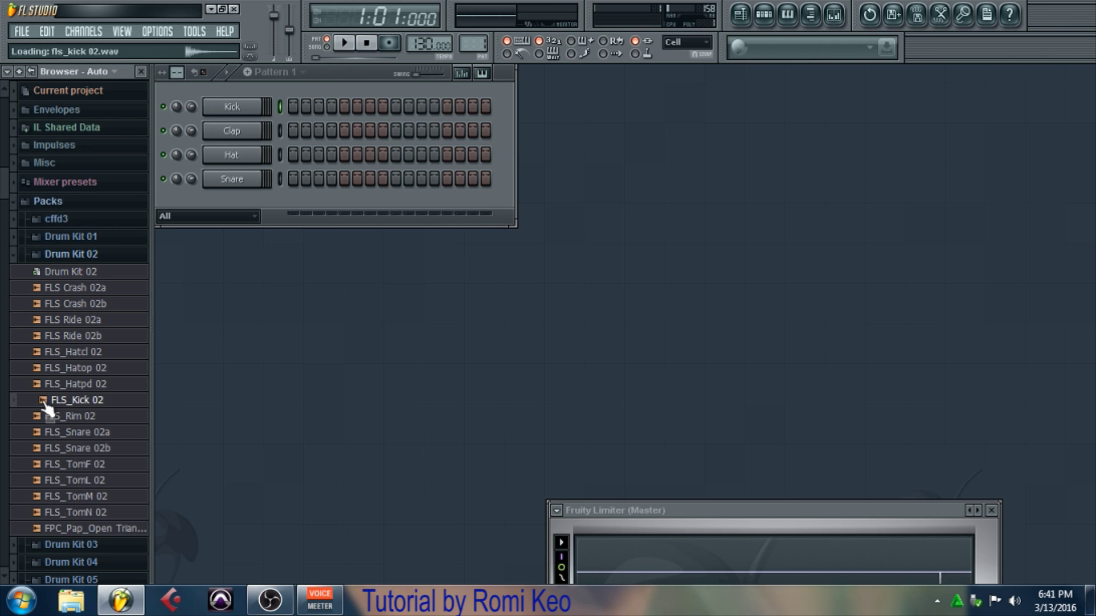
left_click_drag(44, 401, 242, 203)
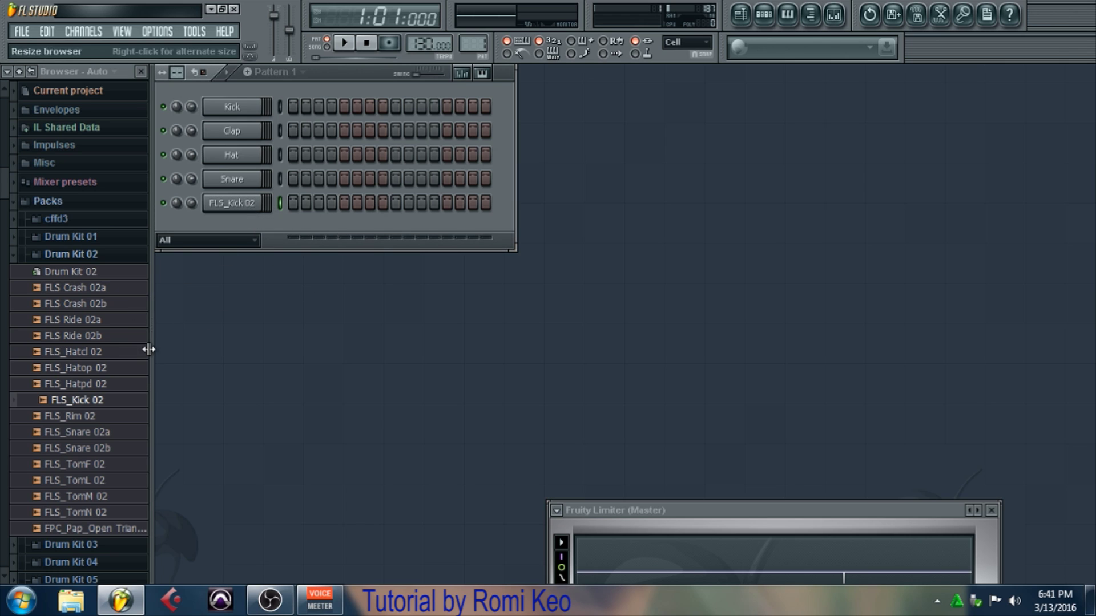
left_click_drag(62, 432, 243, 231)
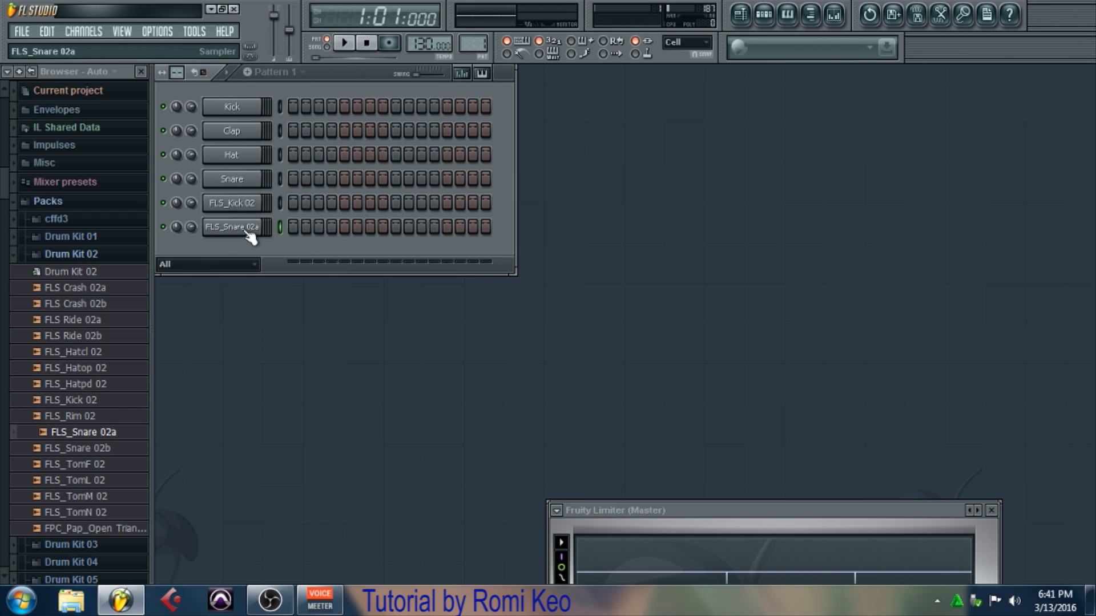
left_click_drag(79, 481, 244, 250)
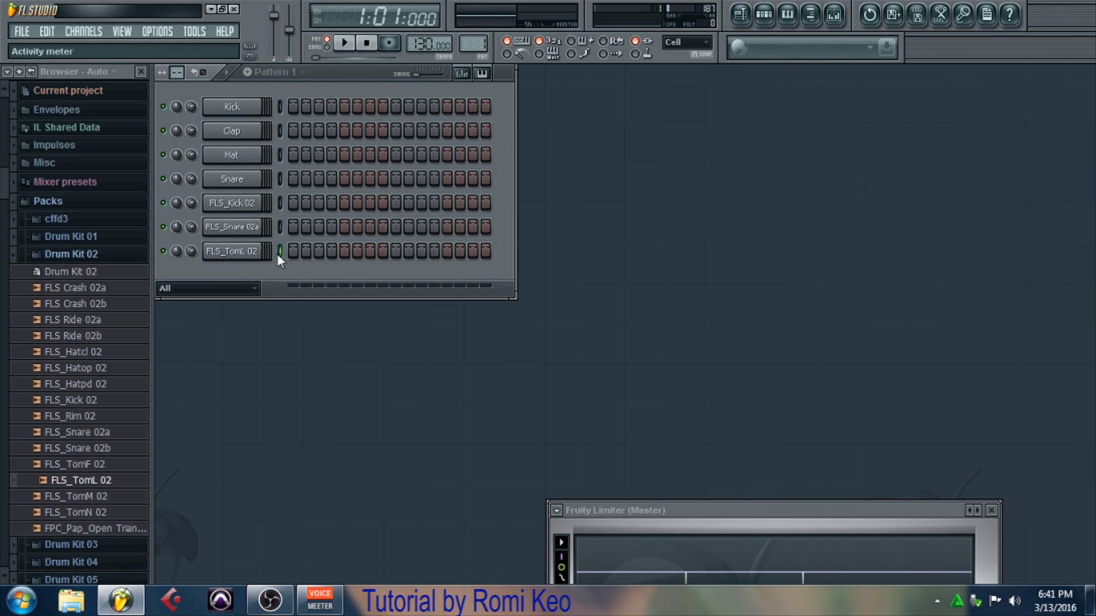
left_click(30, 206)
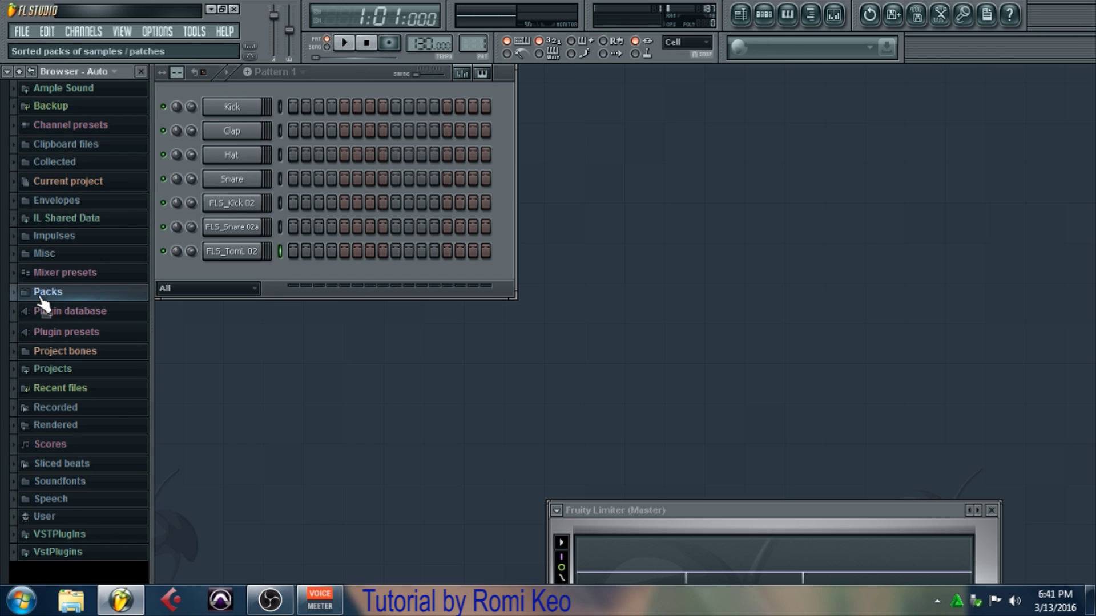
Step: Add the FL Keys generator preset Compressed Piano as a new channel and place its plugin window beside the channel list
left_click(63, 336)
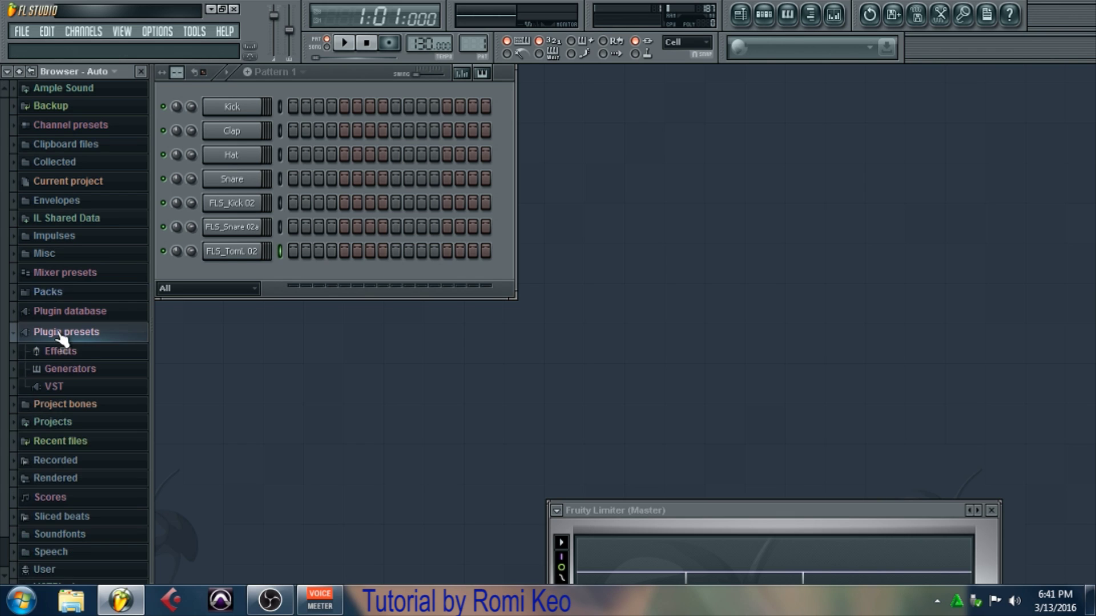
left_click(70, 370)
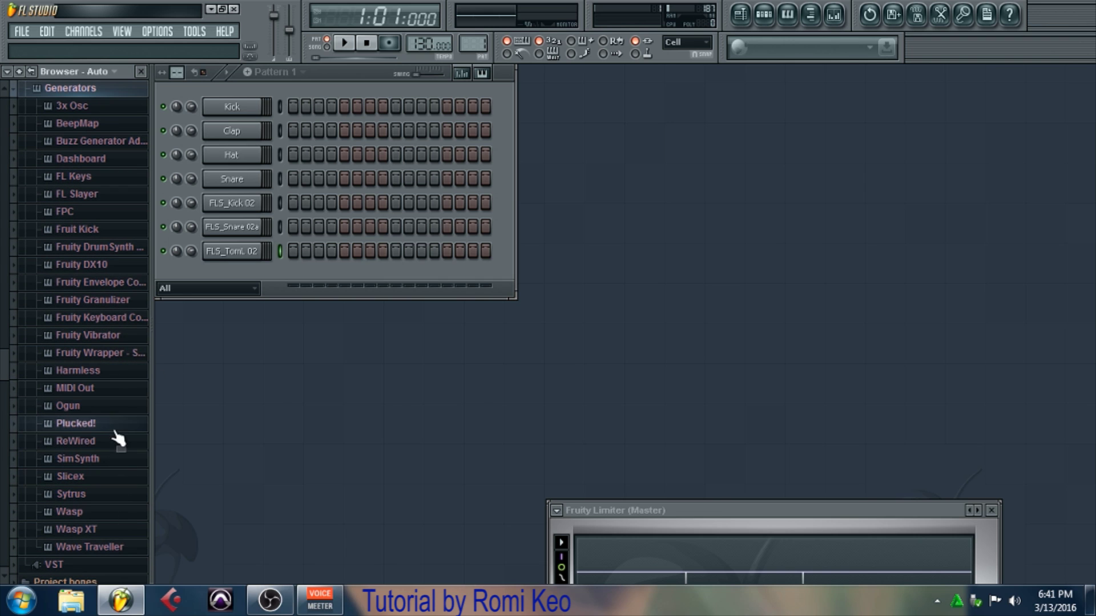
left_click(81, 179)
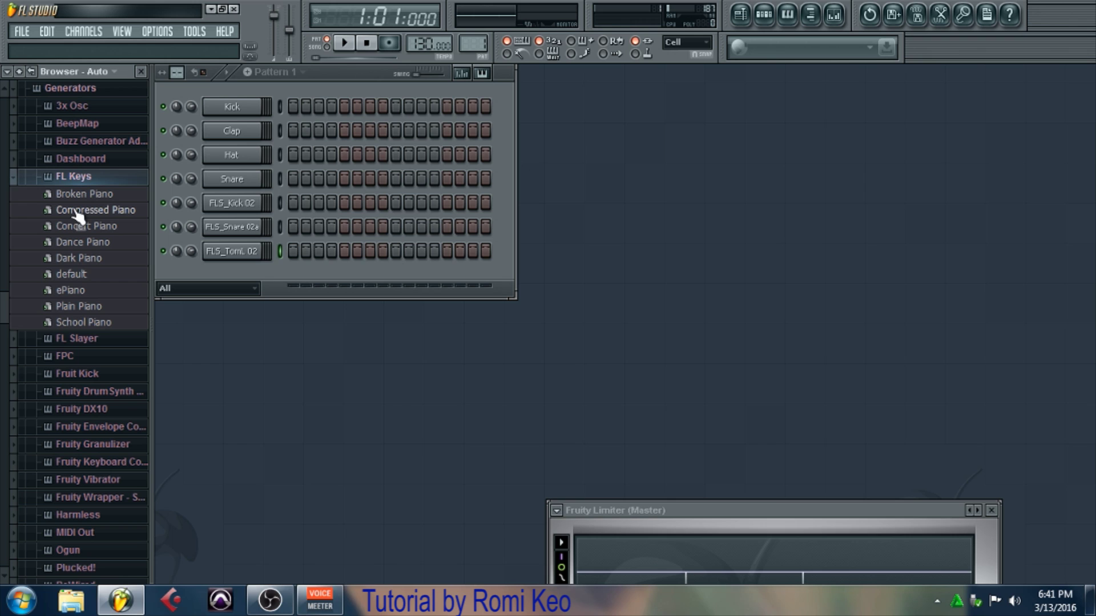
left_click_drag(74, 211, 229, 275)
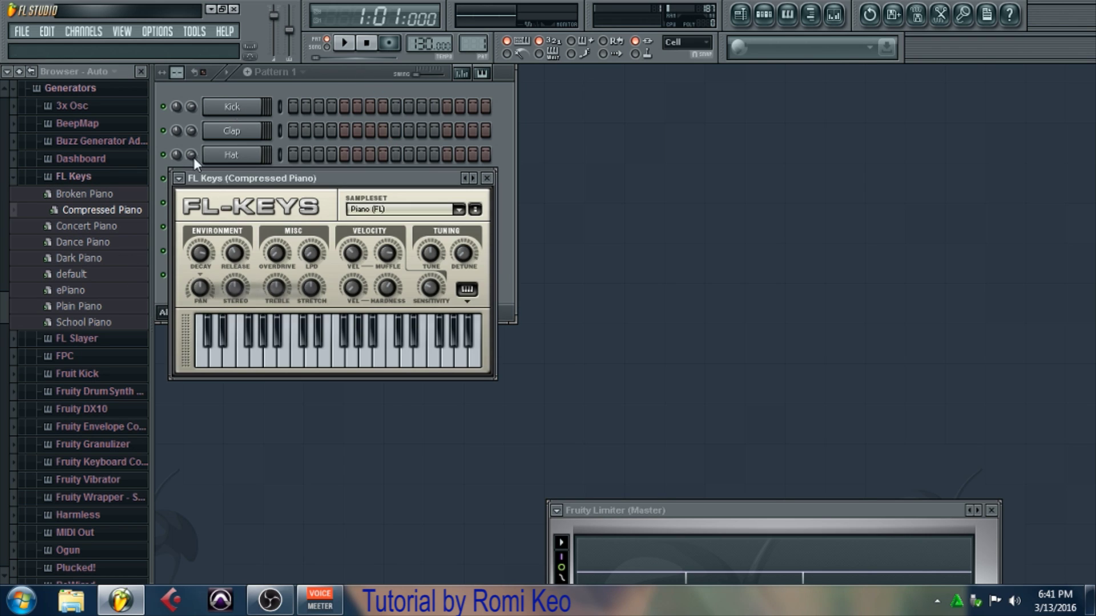
left_click_drag(337, 178, 642, 104)
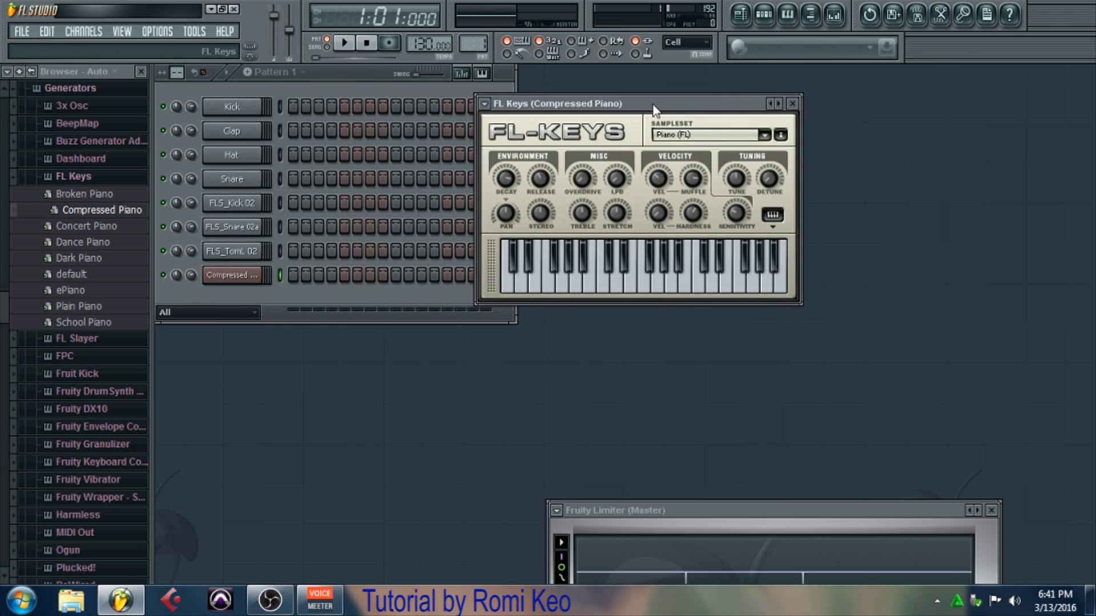
Step: Play several test notes on the FL Keys keyboard and close the plugin window
left_click(589, 283)
left_click(631, 280)
left_click(729, 280)
left_click(688, 281)
left_click(592, 283)
left_click(694, 284)
left_click(792, 103)
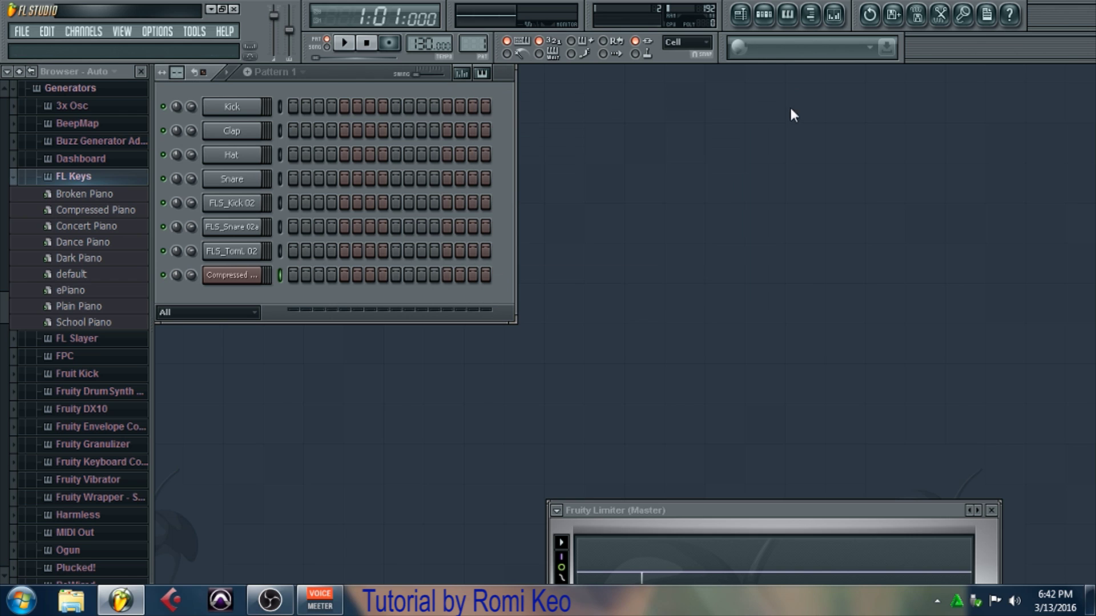
Step: Add the Deep2 bass preset of the Sytrus generator as a new channel below Compressed Piano
left_click(49, 89)
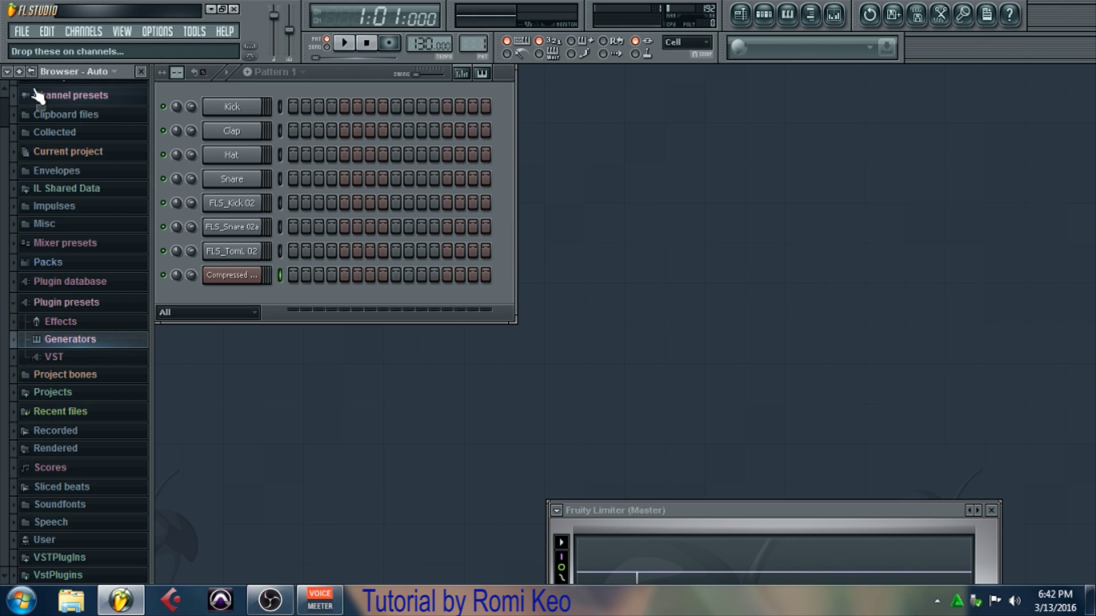
left_click(46, 341)
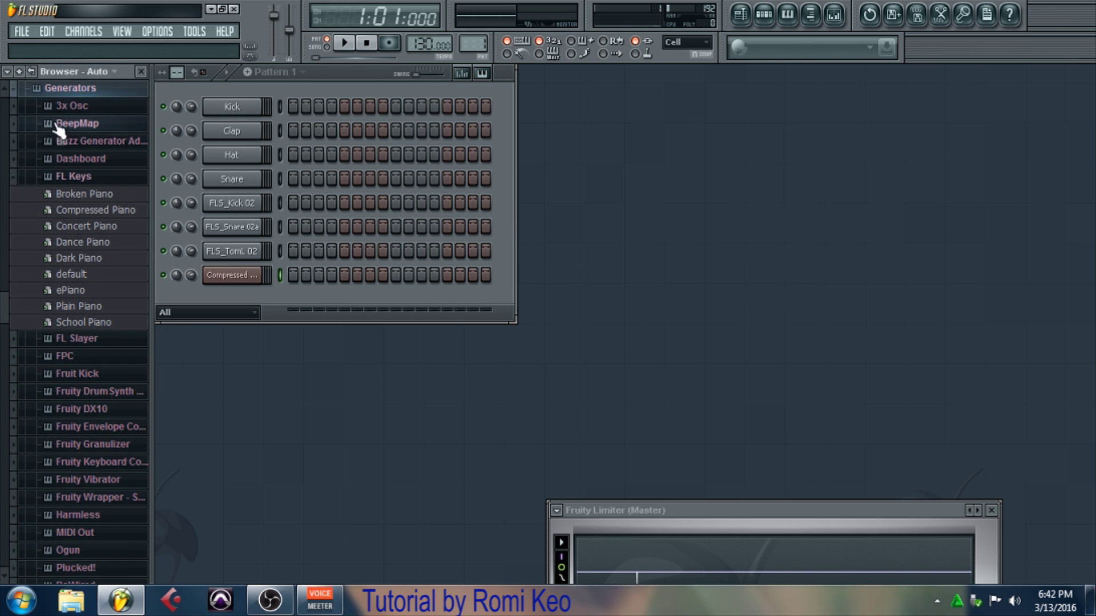
scroll(73, 481, "down", 2)
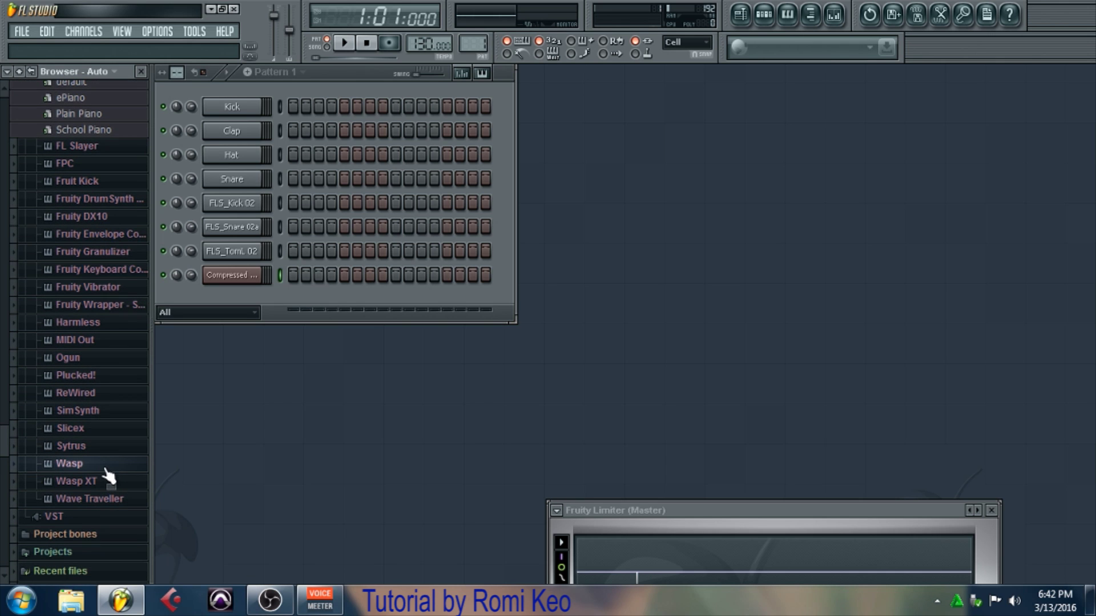
left_click(60, 446)
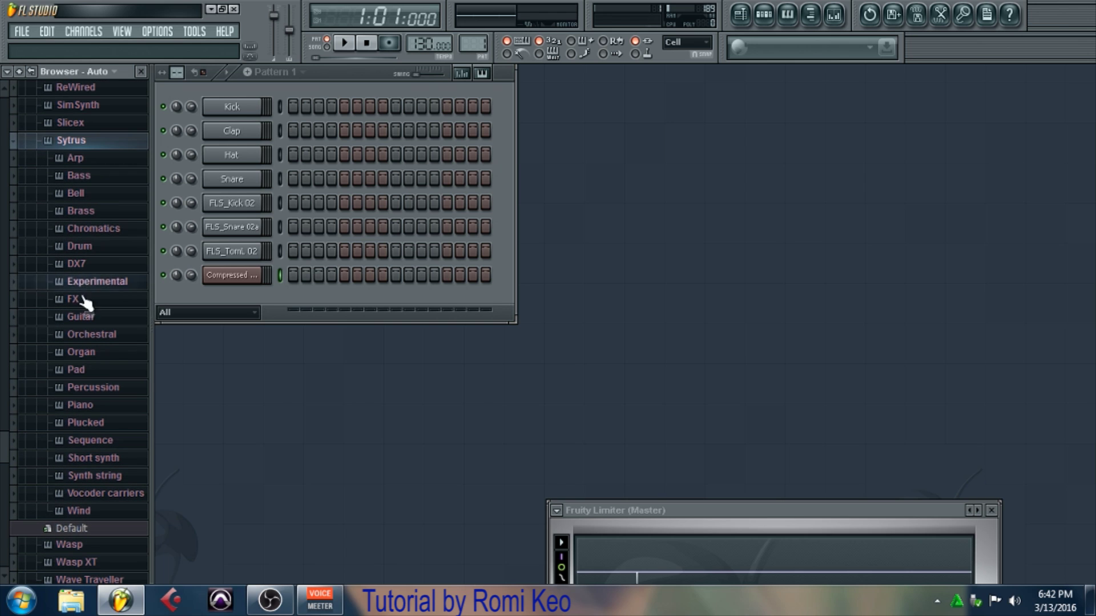
left_click(80, 177)
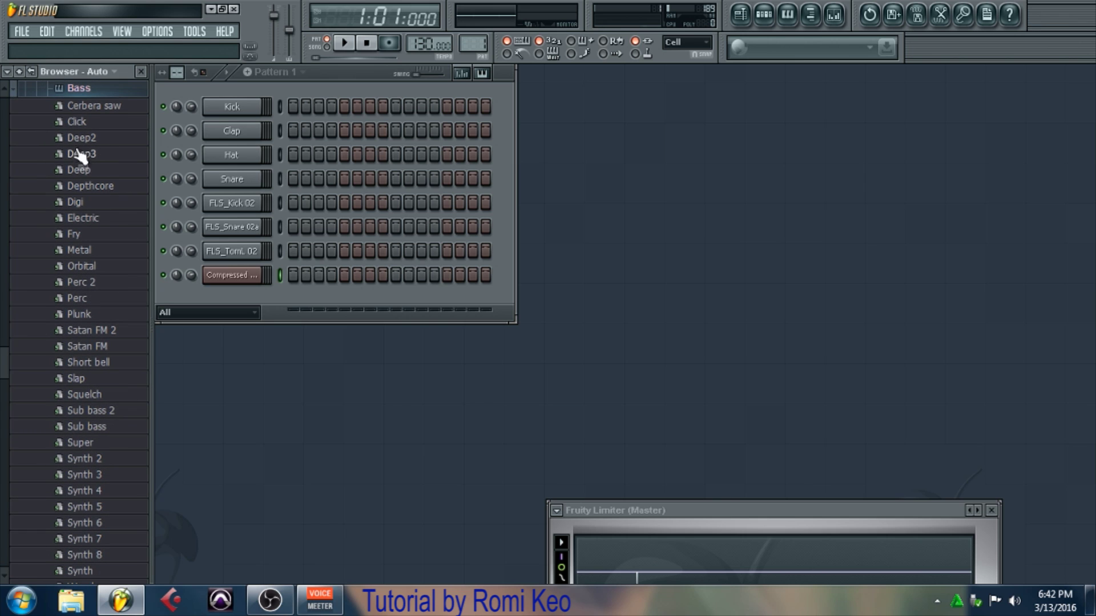
left_click_drag(77, 142, 233, 292)
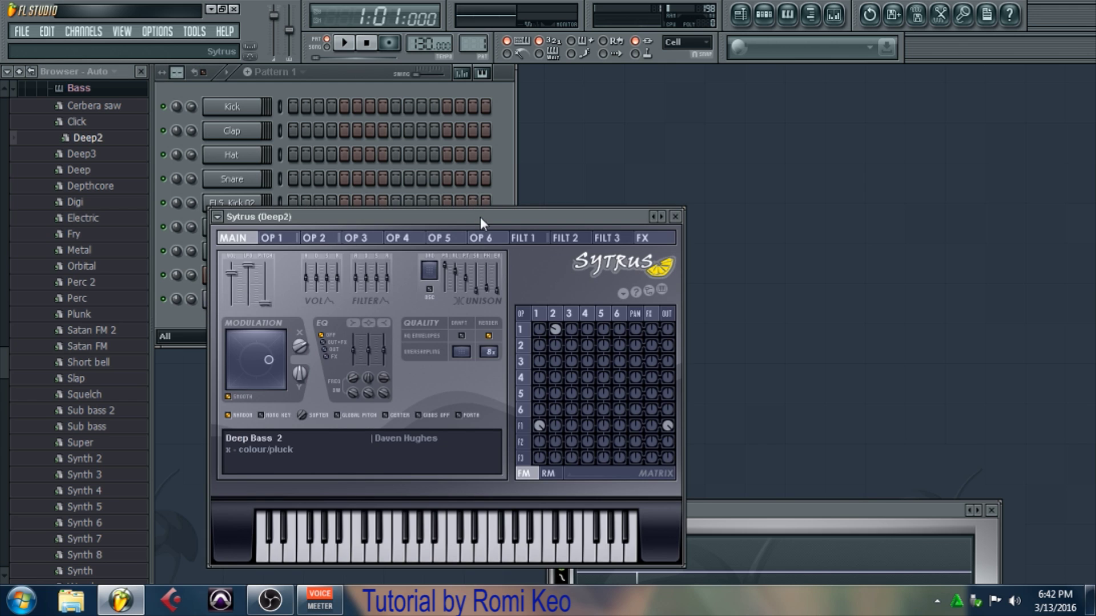
Step: Play test notes on the Sytrus keyboard, close the plugin window and collapse the browser folders
left_click_drag(481, 169, 768, 108)
left_click_drag(726, 448, 882, 440)
left_click_drag(802, 442, 671, 448)
left_click(962, 108)
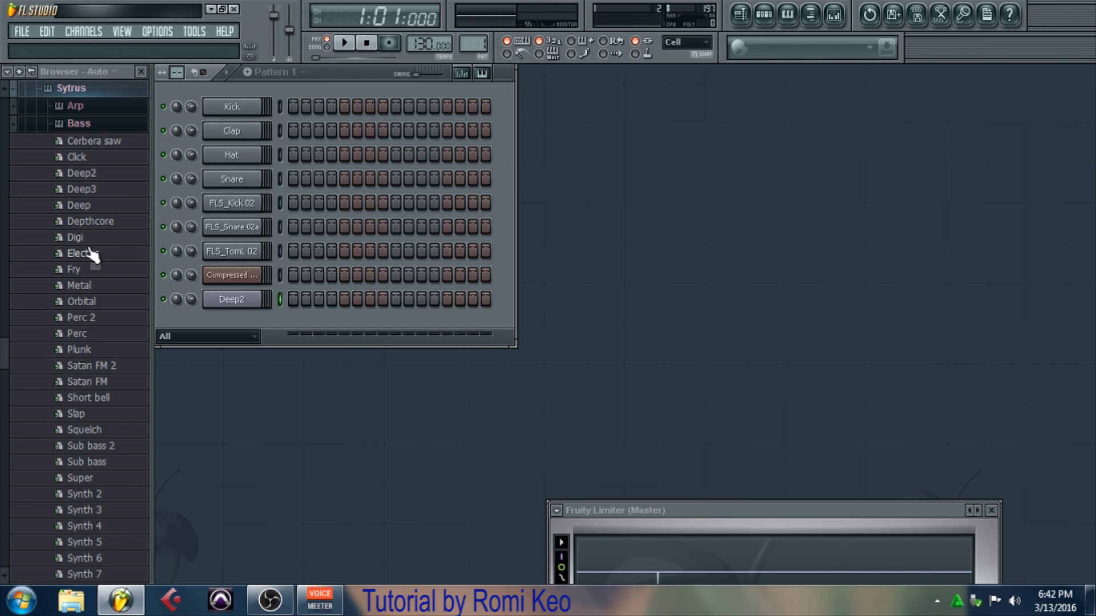
left_click(19, 71)
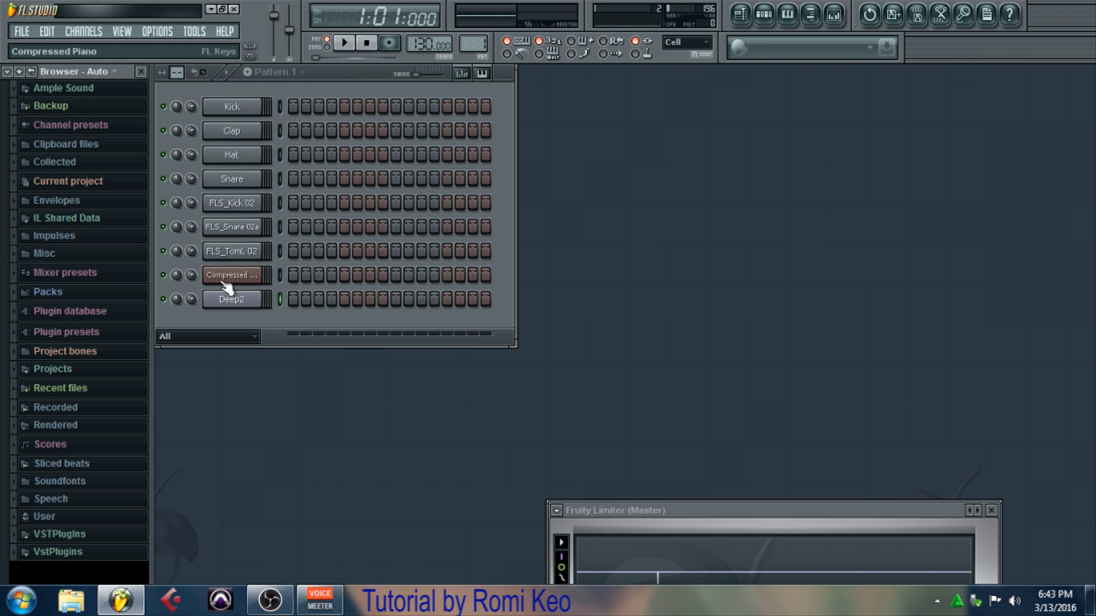
Step: Try adjusting the Kick channel's volume and reset it to its default
left_click(191, 106)
mouse_move(191, 106)
left_mouse_down()
mouse_move(190, 148)
mouse_move(191, 106)
left_mouse_up()
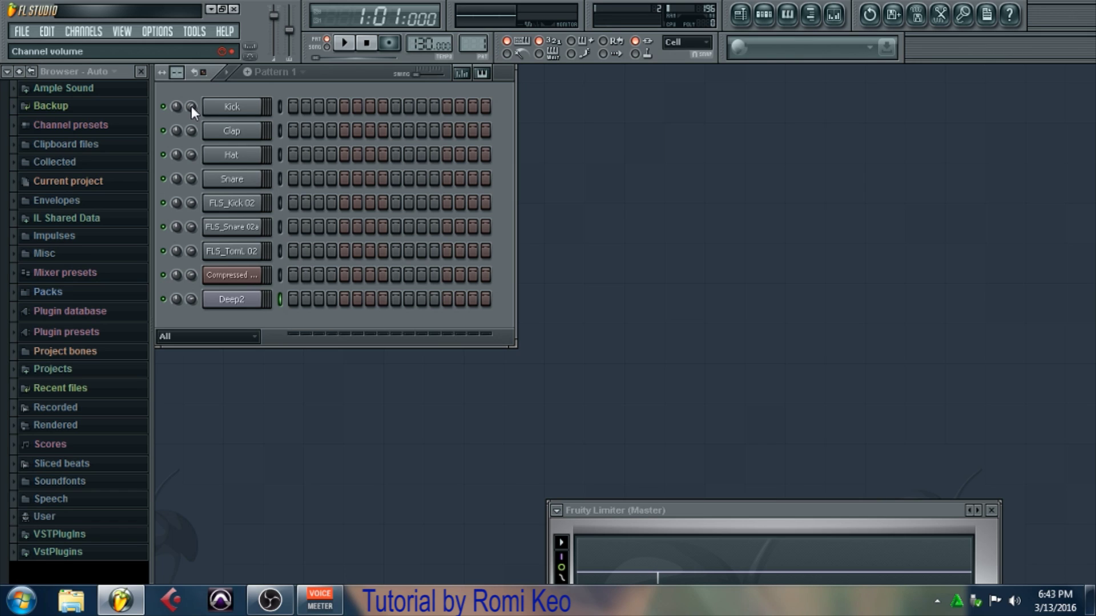
right_click(190, 106)
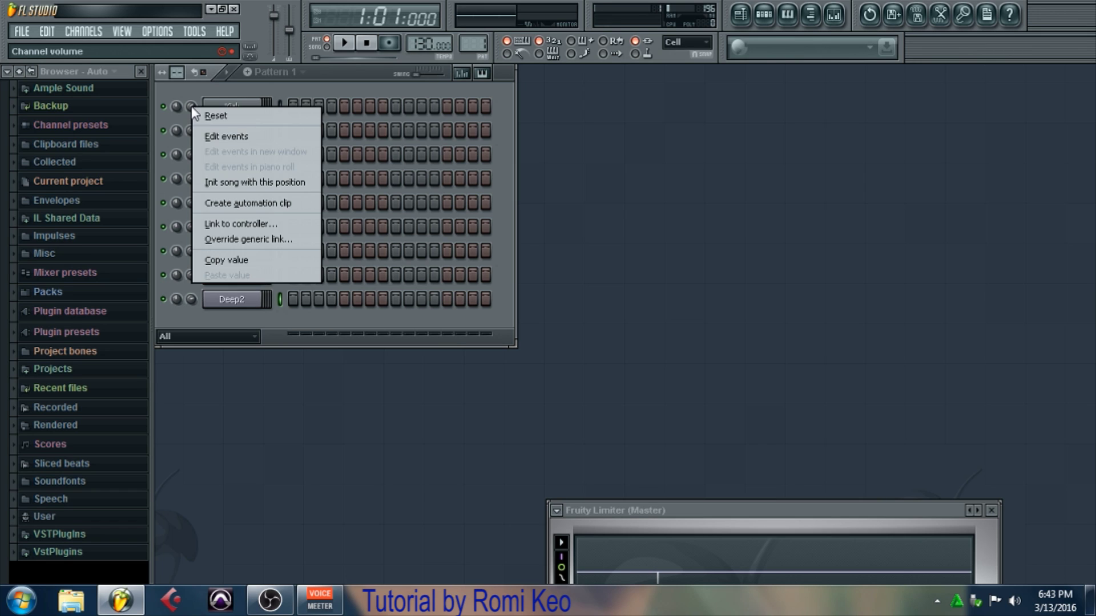
left_click(221, 116)
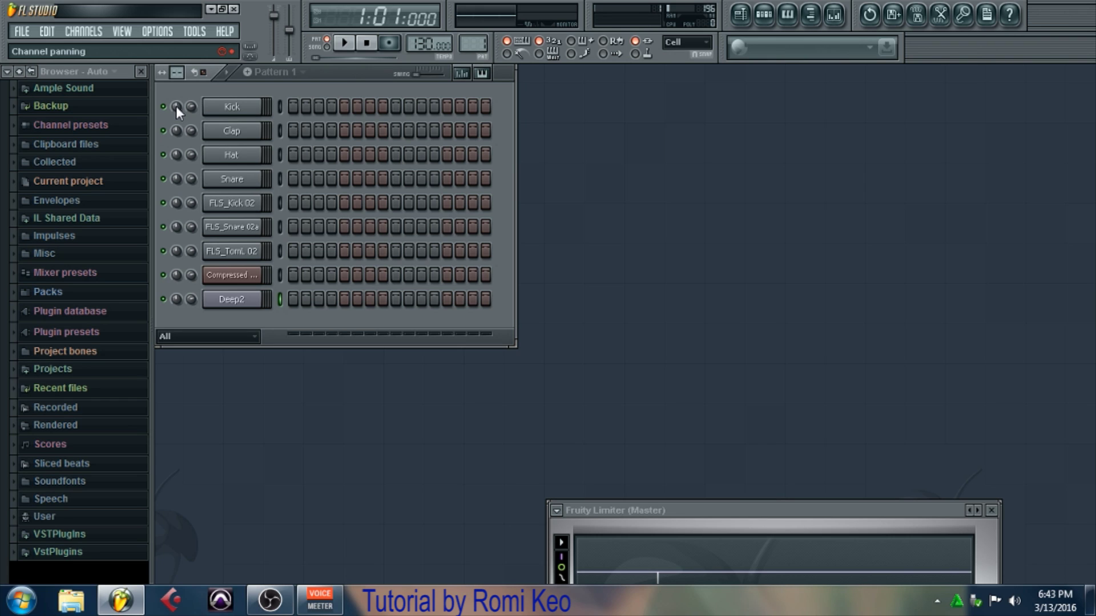
Step: Try shifting the Kick channel's panning and reset it to its default
mouse_move(176, 106)
left_mouse_down()
mouse_move(176, 130)
mouse_move(176, 82)
mouse_move(181, 104)
left_mouse_up()
right_click(176, 106)
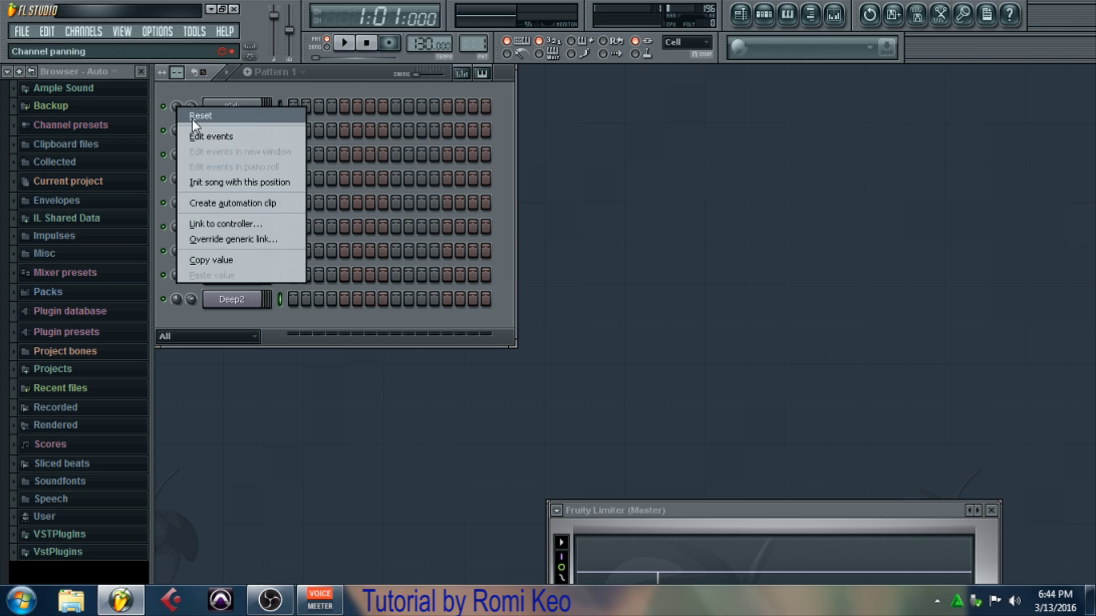
left_click(191, 118)
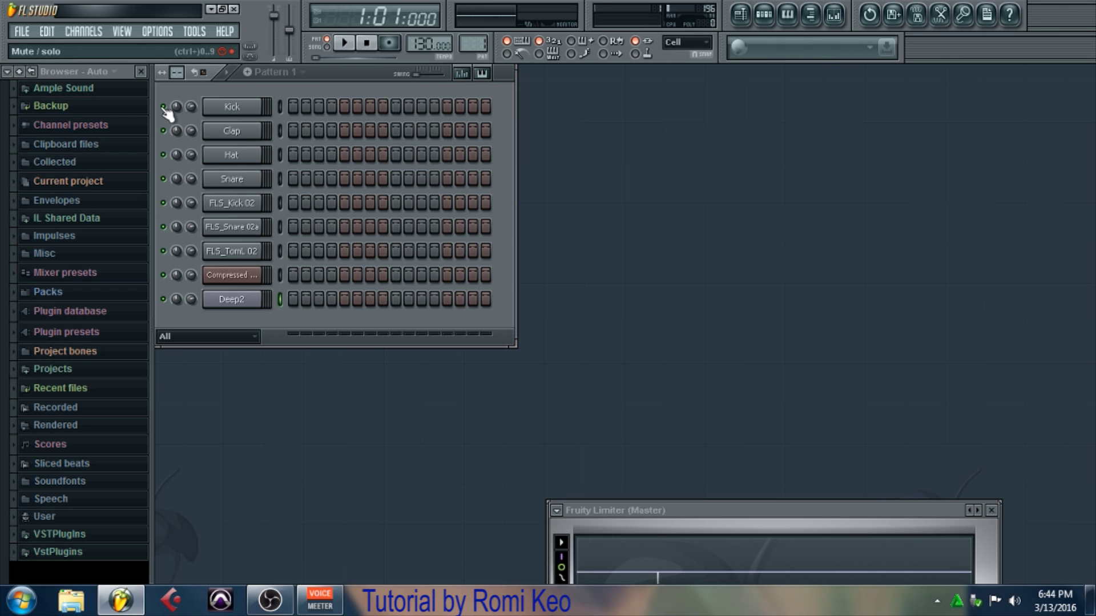
Step: Mute the Kick, Clap, Hat and Snare channels and solo the FLS_Kick 02 channel
left_click(163, 130)
left_click(163, 155)
left_click(163, 179)
right_click(164, 202)
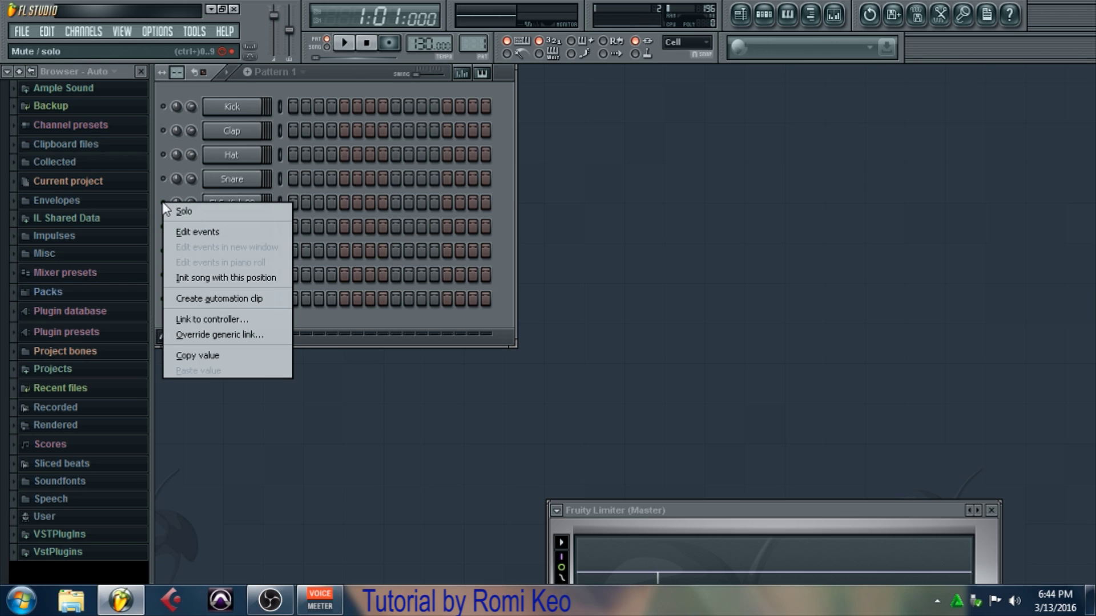
left_click(192, 214)
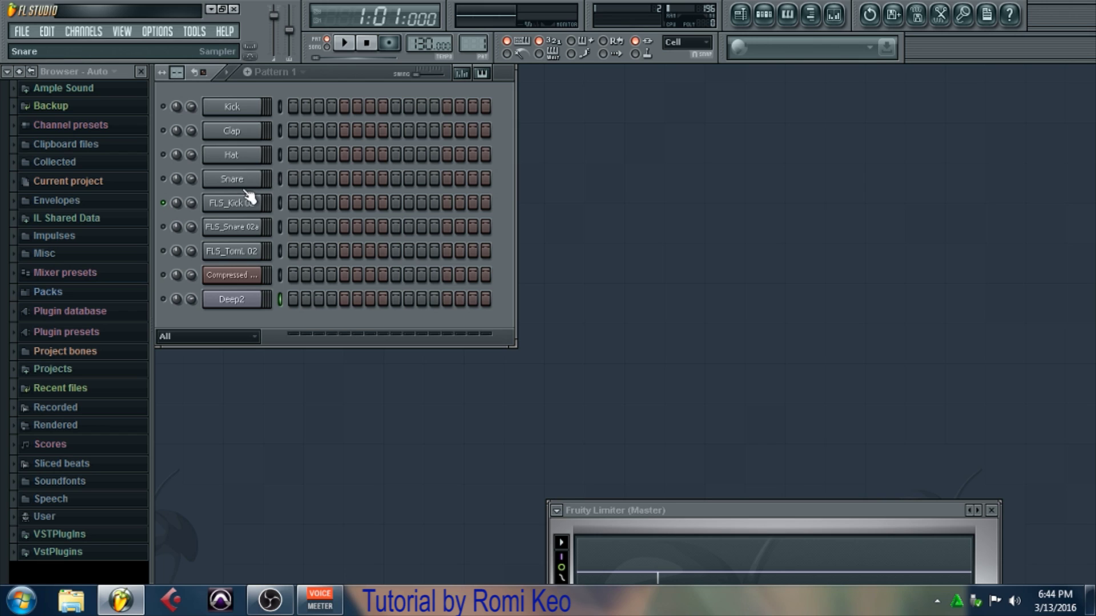
Step: Turn off solo on the FLS_Kick 02 channel to unmute all the other channels
right_click(163, 204)
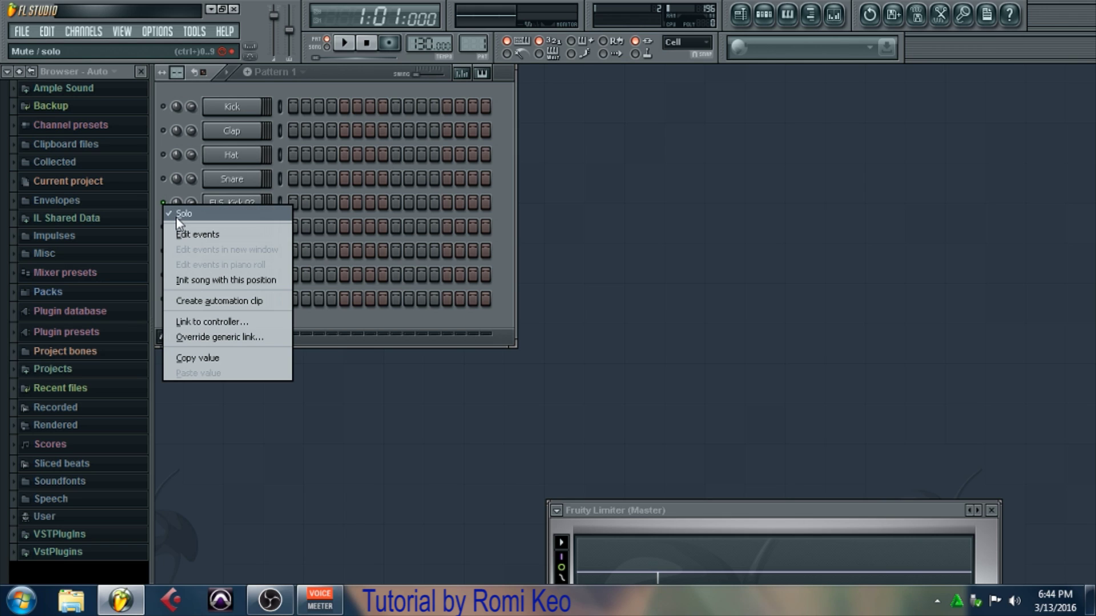
left_click(175, 216)
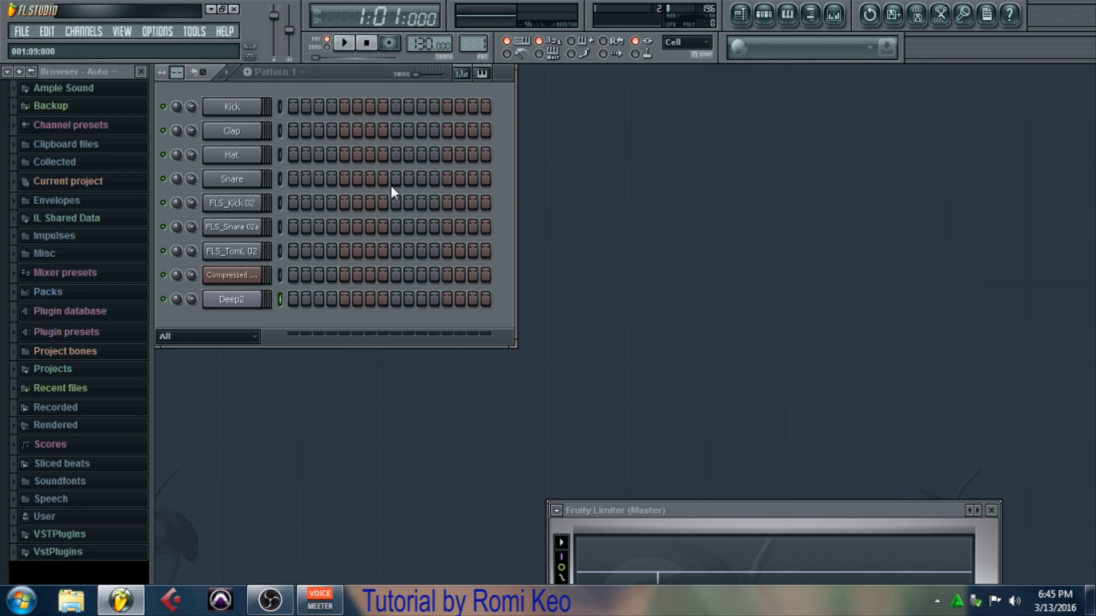
Step: Try shortening the pattern's step grid to 4 steps and lengthening it to 40, and restore 16 steps
left_click(177, 74)
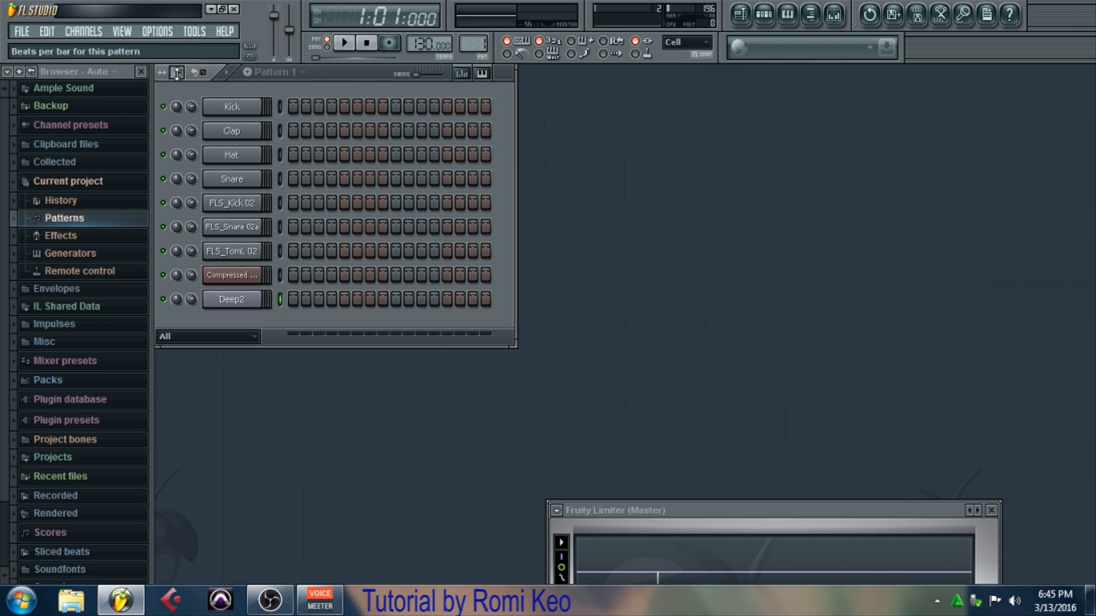
scroll(177, 73, "down", 12)
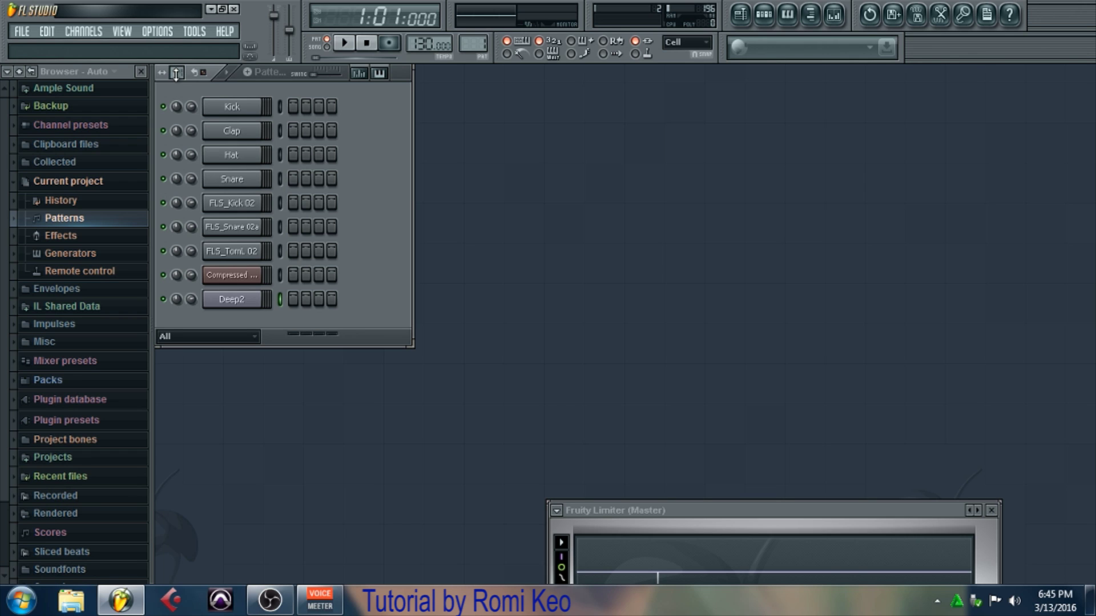
scroll(177, 73, "up", 8)
scroll(177, 73, "up", 20)
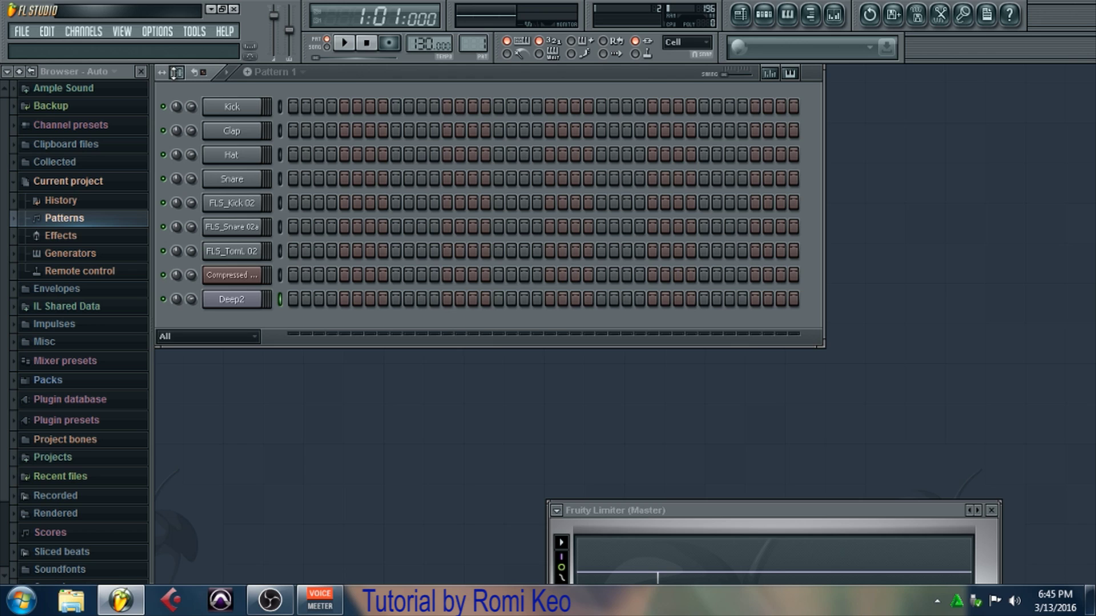
left_click(177, 73)
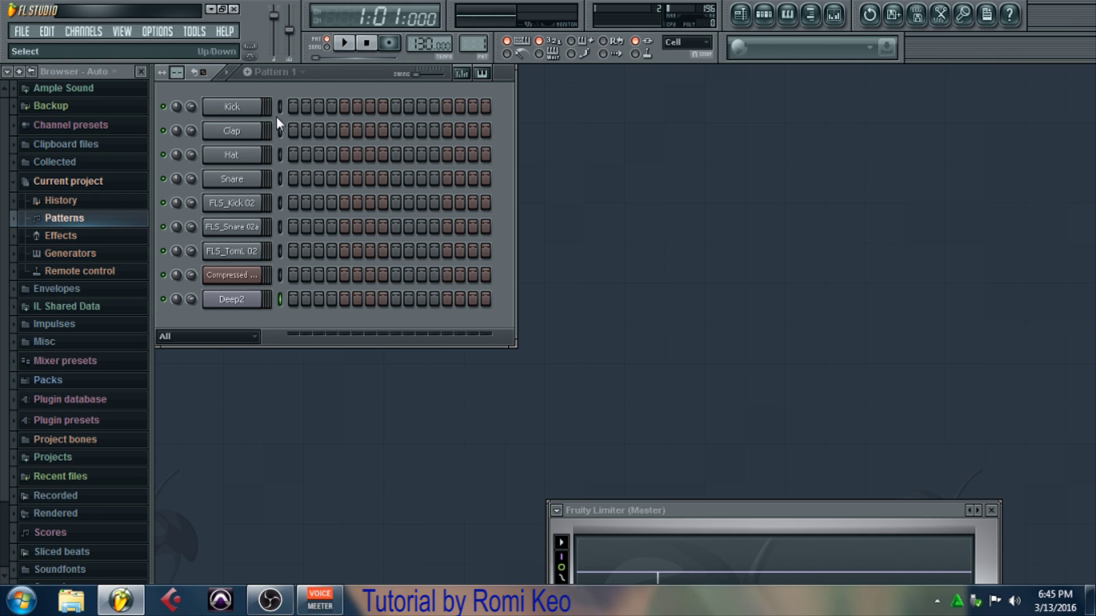
Step: Open the graph editor showing step velocities and try selecting all channels at once
left_click(466, 77)
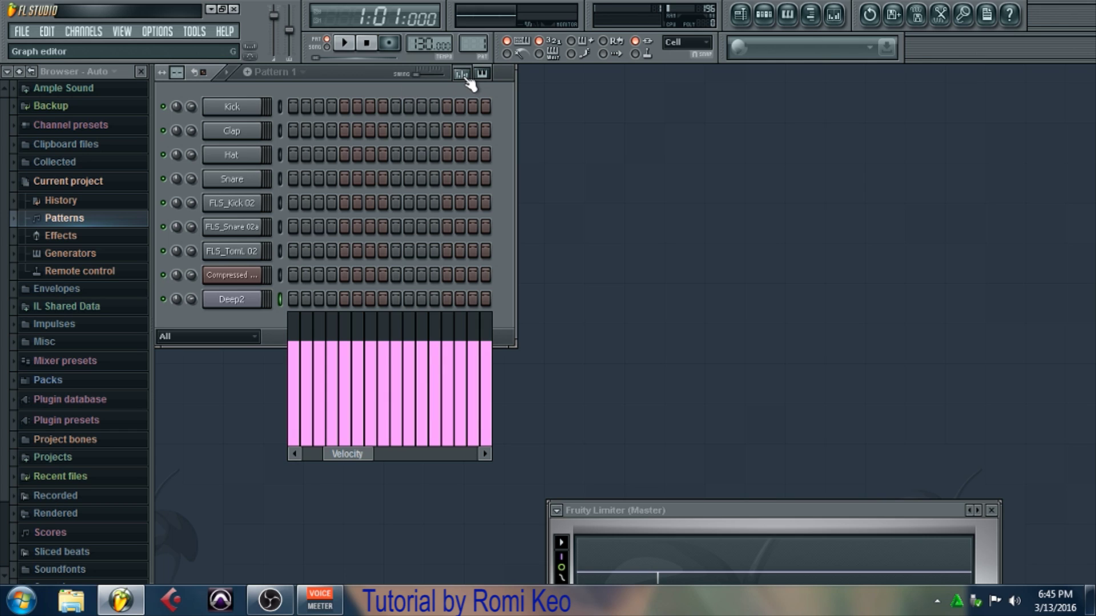
left_click(466, 77)
left_click(466, 78)
right_click(279, 299)
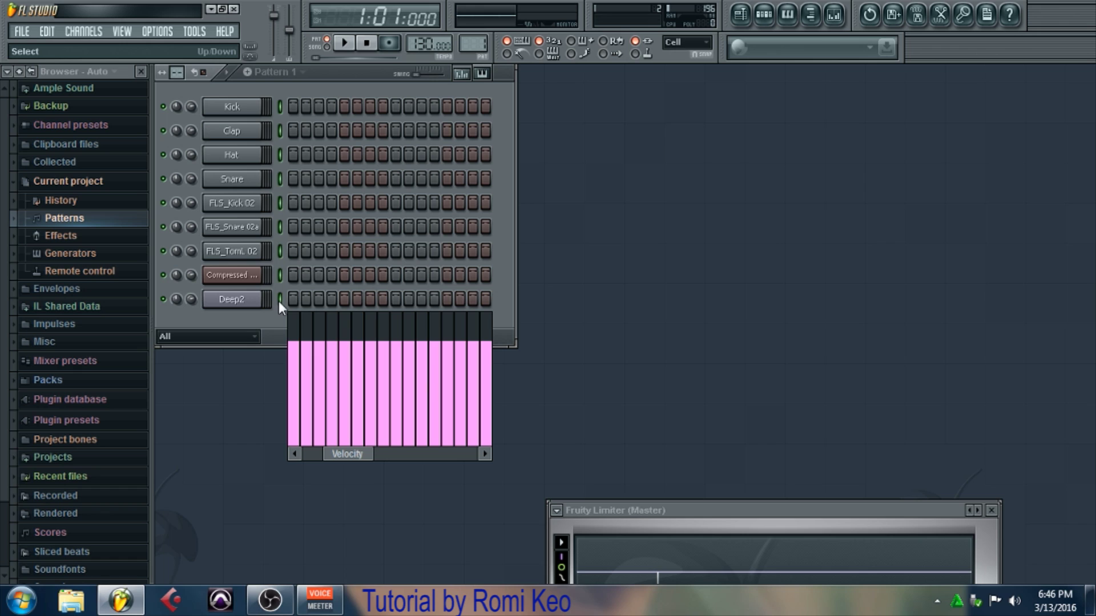
right_click(280, 300)
Step: Try redrawing step velocities for the Kick and FLS_Kick 02 channels in the graph editor, and close the editor
left_click(279, 107)
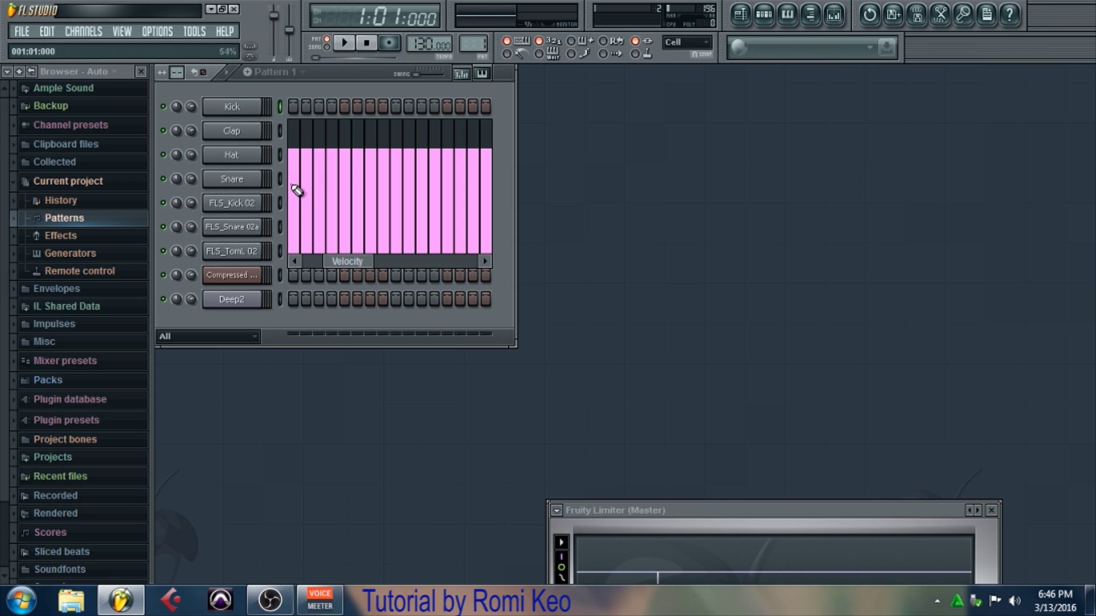
left_click(297, 203)
mouse_move(298, 206)
left_mouse_down()
mouse_move(504, 147)
mouse_move(286, 215)
mouse_move(310, 225)
left_mouse_up()
left_click(279, 203)
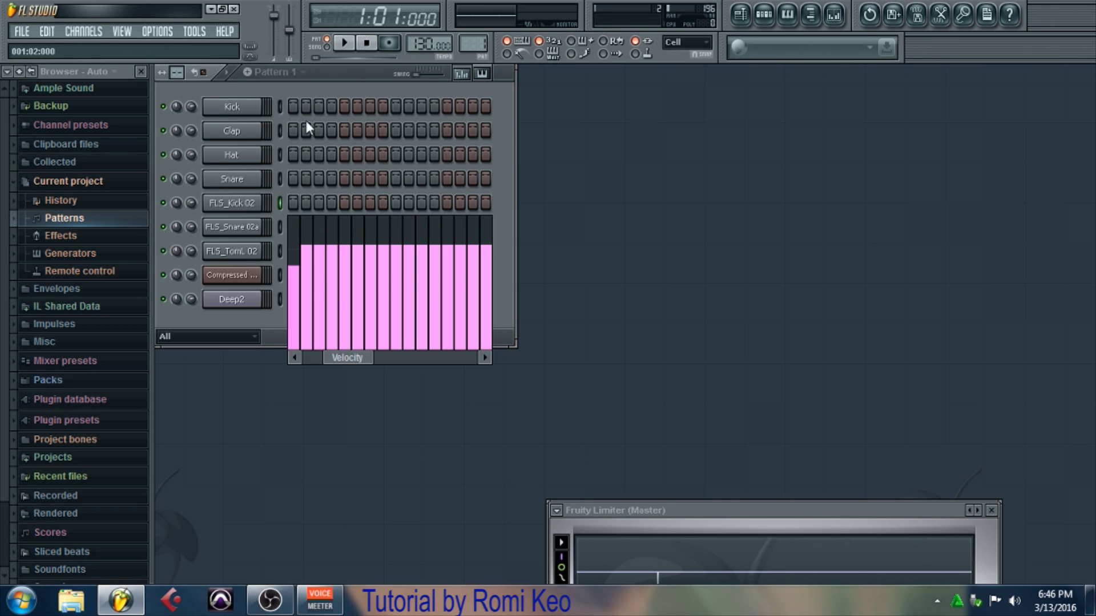
left_click(280, 107)
mouse_move(297, 187)
left_mouse_down()
mouse_move(305, 167)
mouse_move(336, 155)
mouse_move(499, 159)
left_mouse_up()
left_click(465, 76)
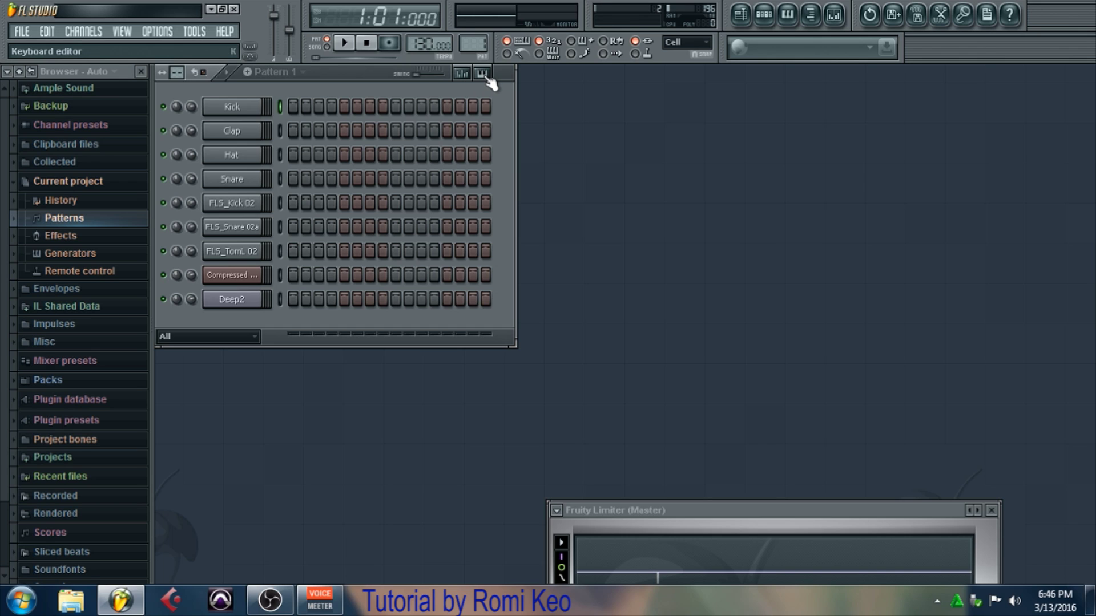
Step: Open the keyboard editor for the Kick channel, try picking notes for a few steps, and close the editor
left_click(482, 74)
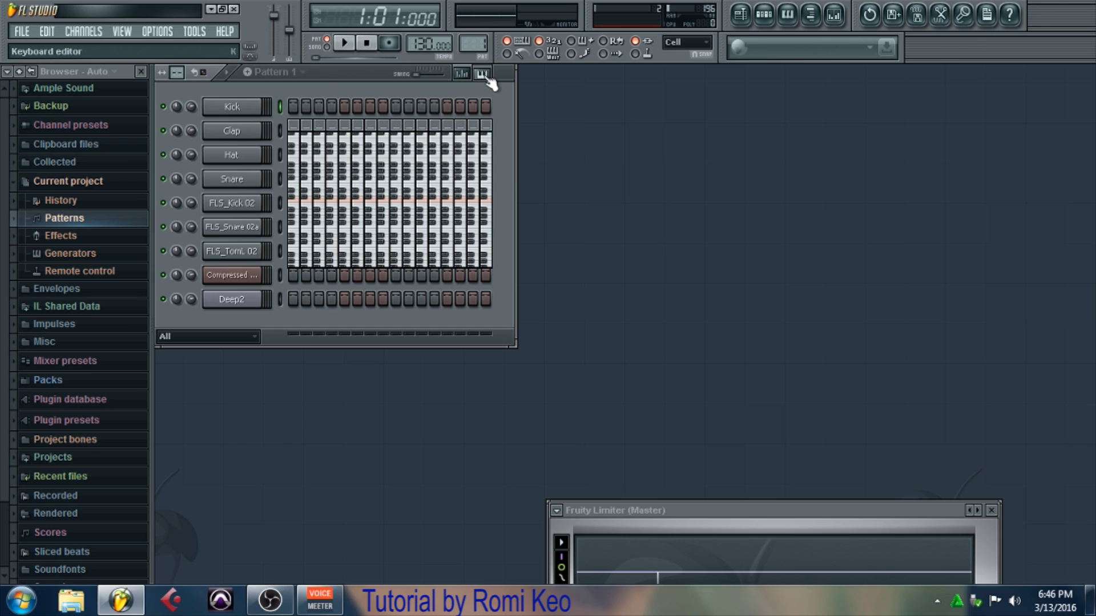
left_click(293, 200)
left_click(331, 199)
left_click(369, 198)
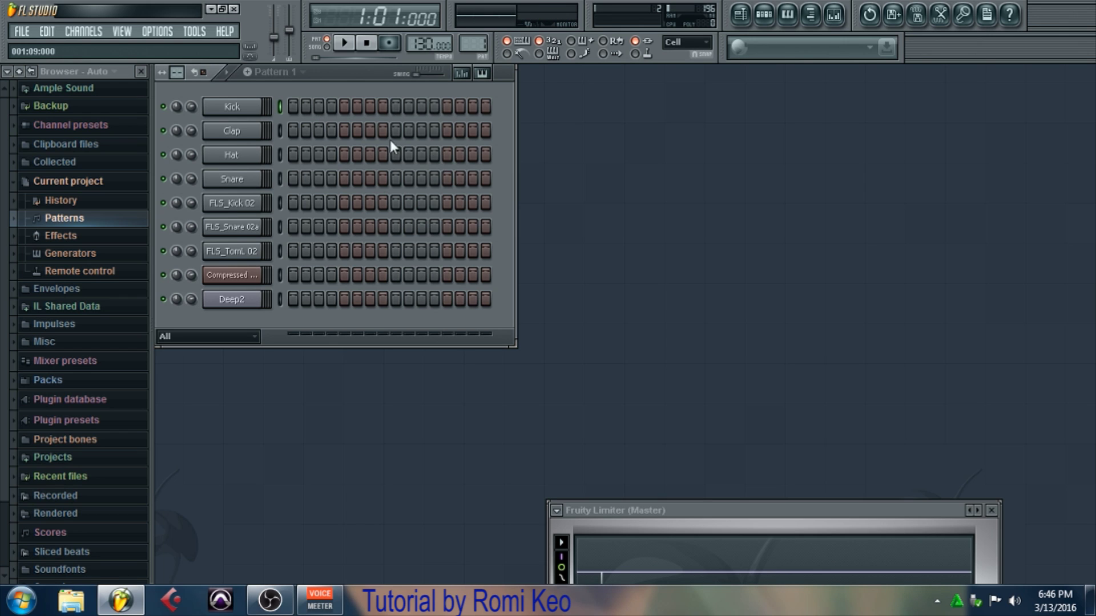
Step: Place Kick hits on steps 1, 5, 9 and 13 of Pattern 1, and play the pattern briefly
left_click(293, 107)
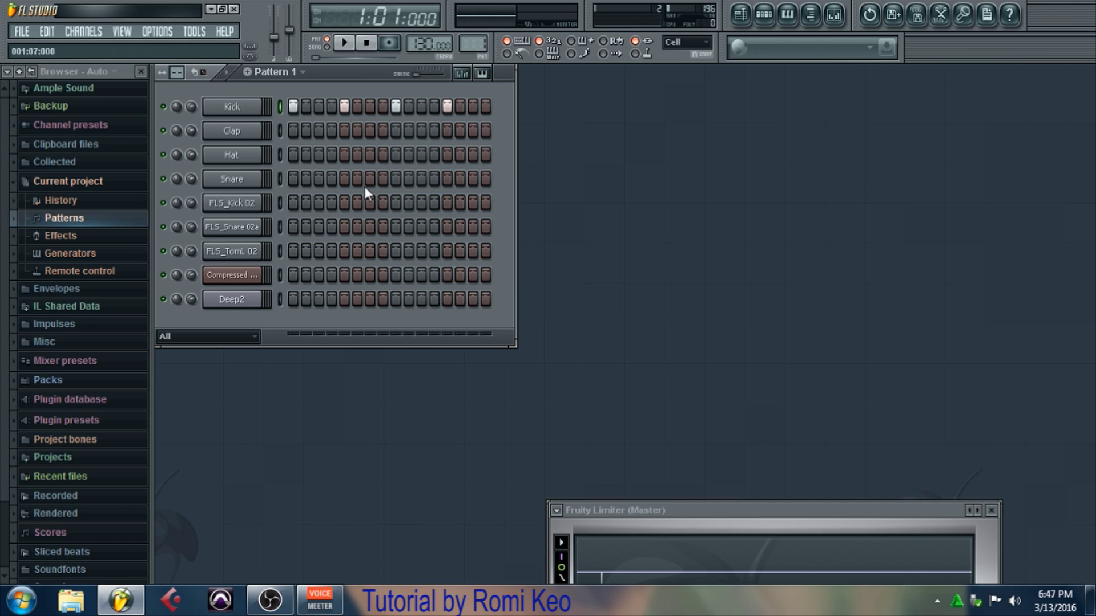
left_click(348, 44)
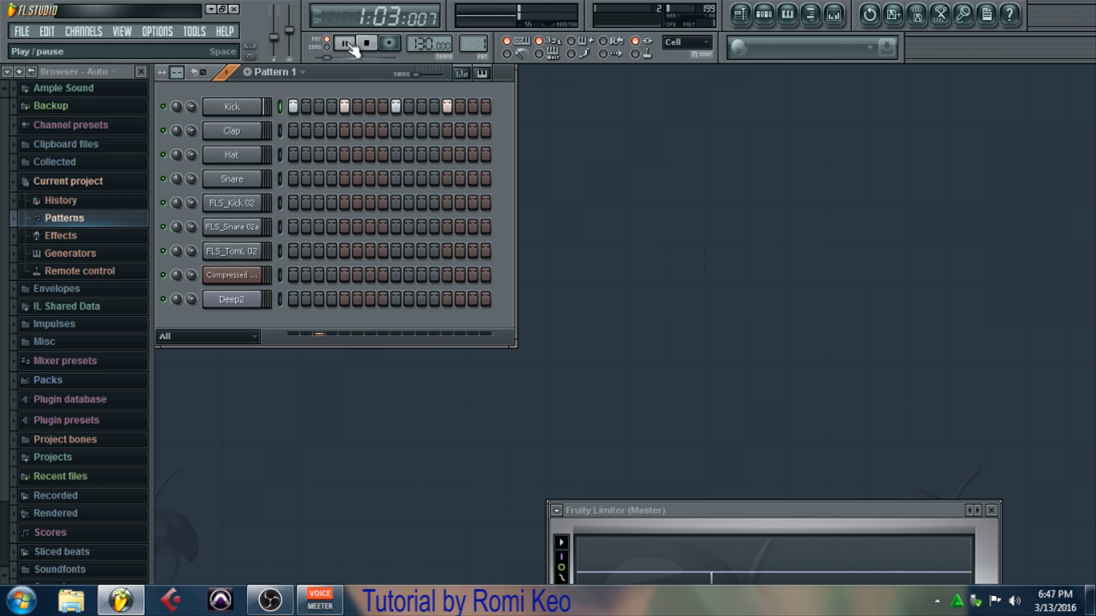
left_click(345, 44)
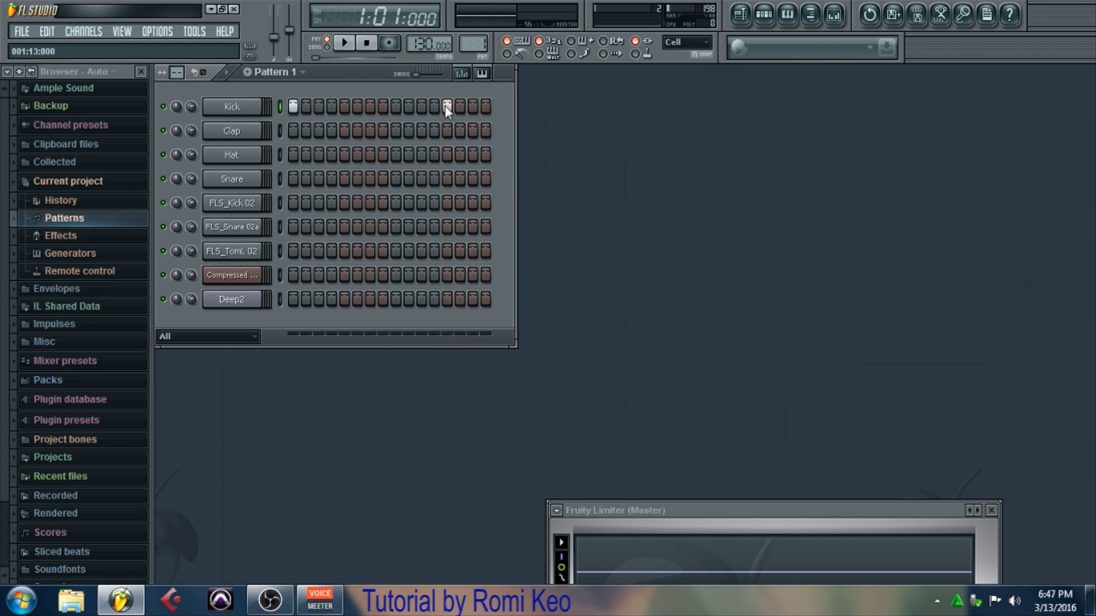
Step: Try removing Kick hits and enter them again on steps 1, 5, 9 and 13
left_click(294, 107)
left_click(294, 108)
left_click(449, 107)
Step: Start pattern playback and add Clap hits on steps 4, 7, 12 and 15
left_click(345, 44)
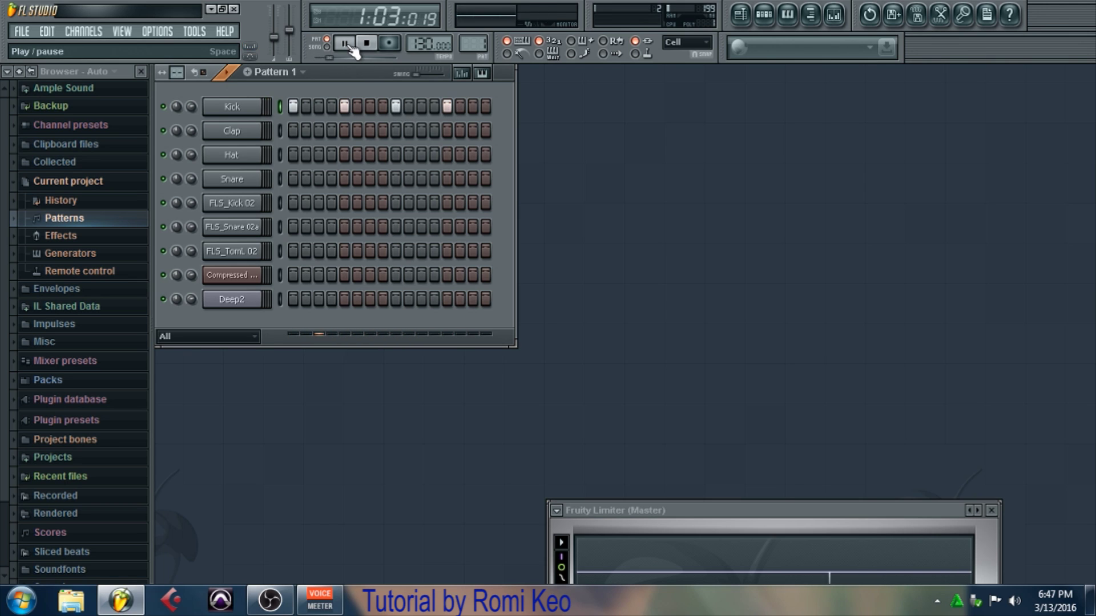
left_click(332, 131)
left_click(371, 131)
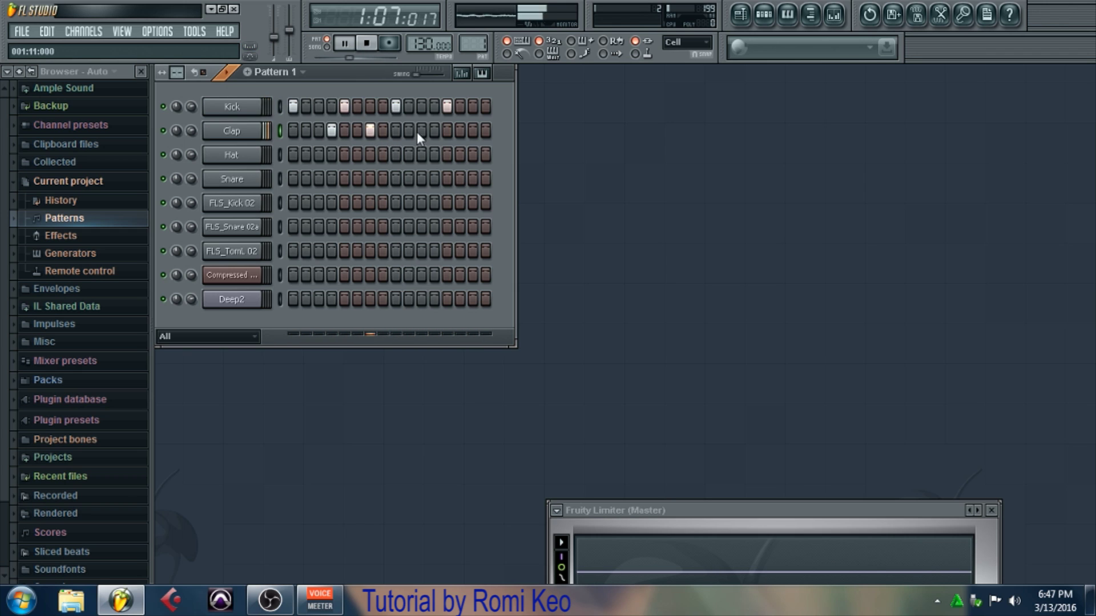
left_click(433, 131)
left_click(473, 131)
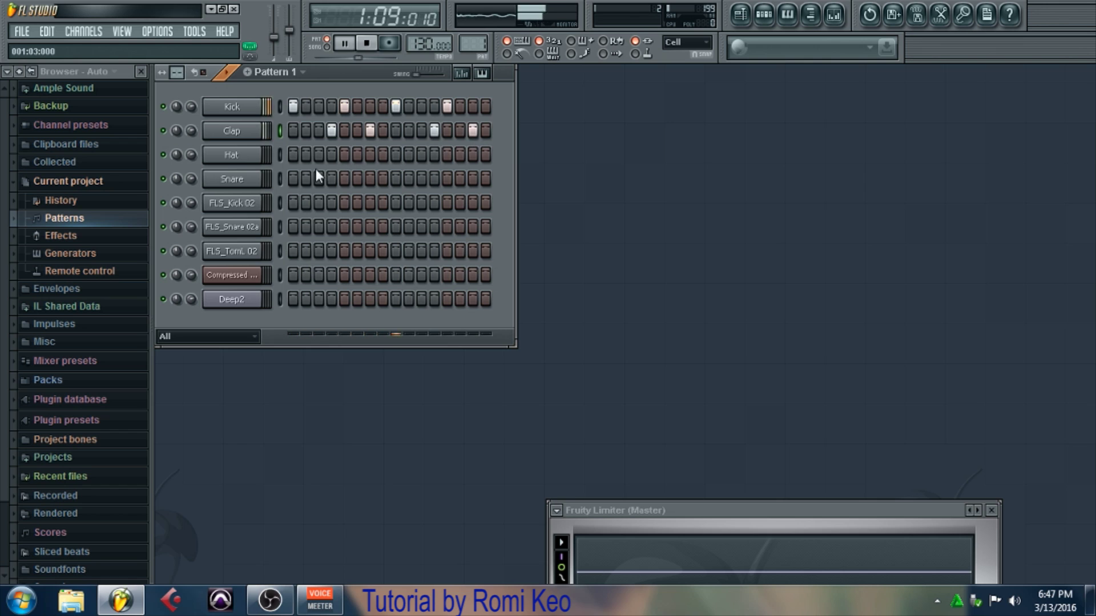
Step: Add Hat hits on steps 1, 3, 5, 7, 9, 11, 12, 13, 15 and 16
left_click(294, 155)
left_click(318, 154)
left_click(344, 154)
left_click(370, 155)
left_click(396, 154)
left_click(422, 154)
left_click(435, 155)
left_click(447, 155)
left_click(473, 155)
left_click(485, 155)
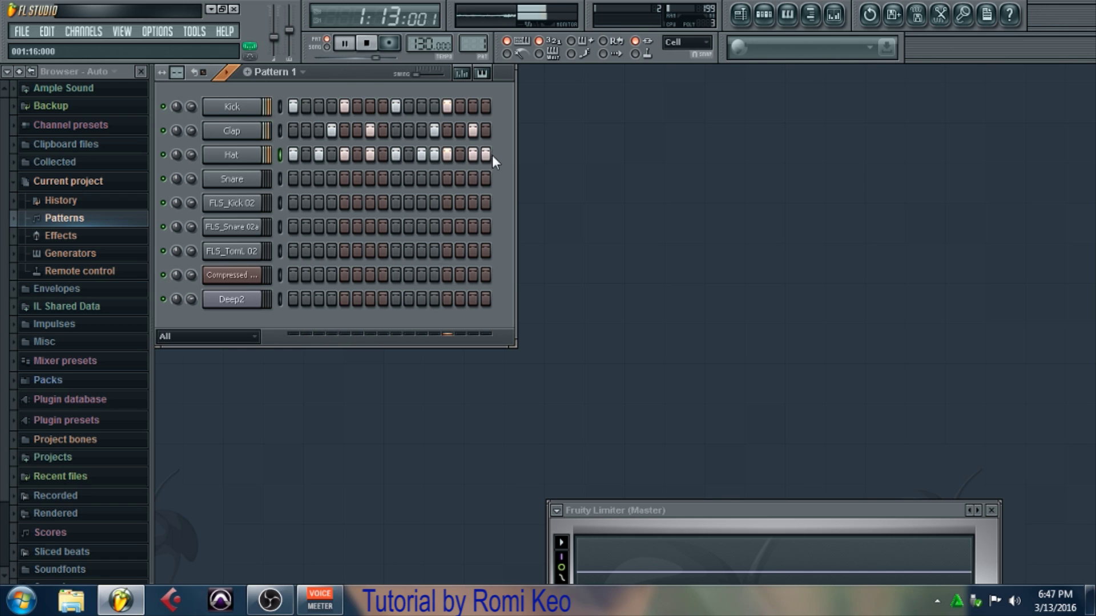
Step: Add Snare hits on steps 3, 7, 11 and 15, and stop playback
left_click(319, 179)
left_click(370, 179)
left_click(423, 179)
left_click(471, 178)
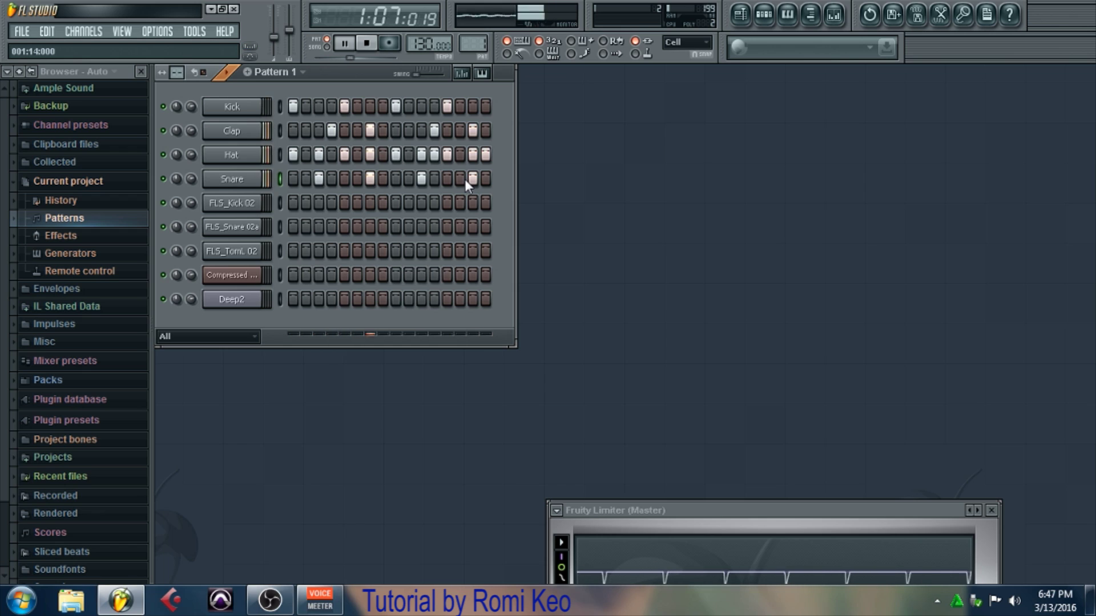
key("space")
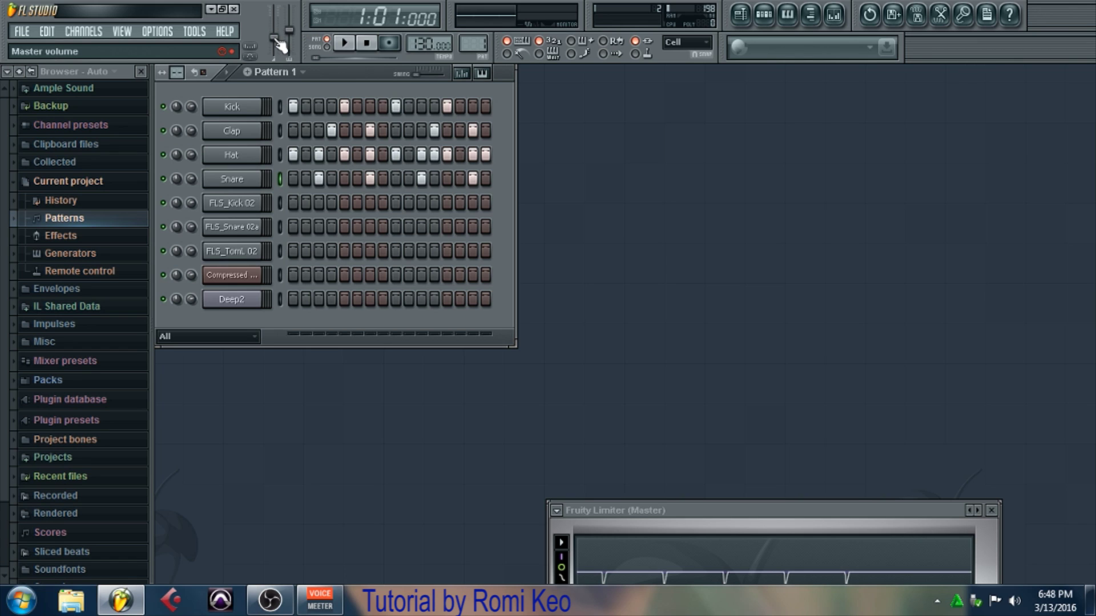
Step: Try adjusting the master volume, reset it to its default, and lower it again
left_click_drag(278, 40, 279, 42)
right_click(273, 37)
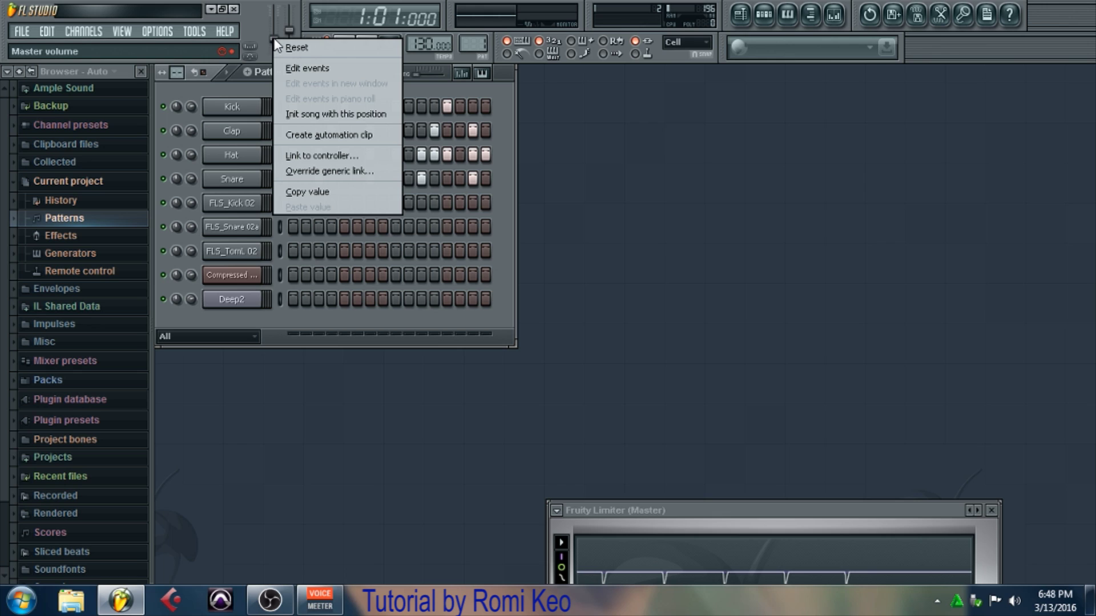
left_click(309, 49)
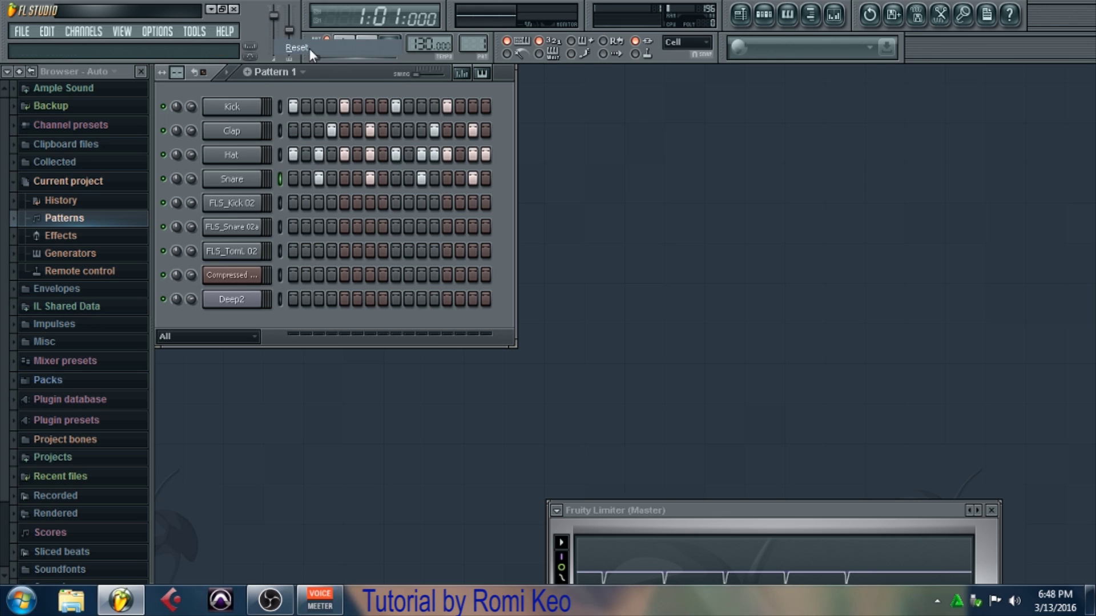
left_click_drag(283, 25, 288, 47)
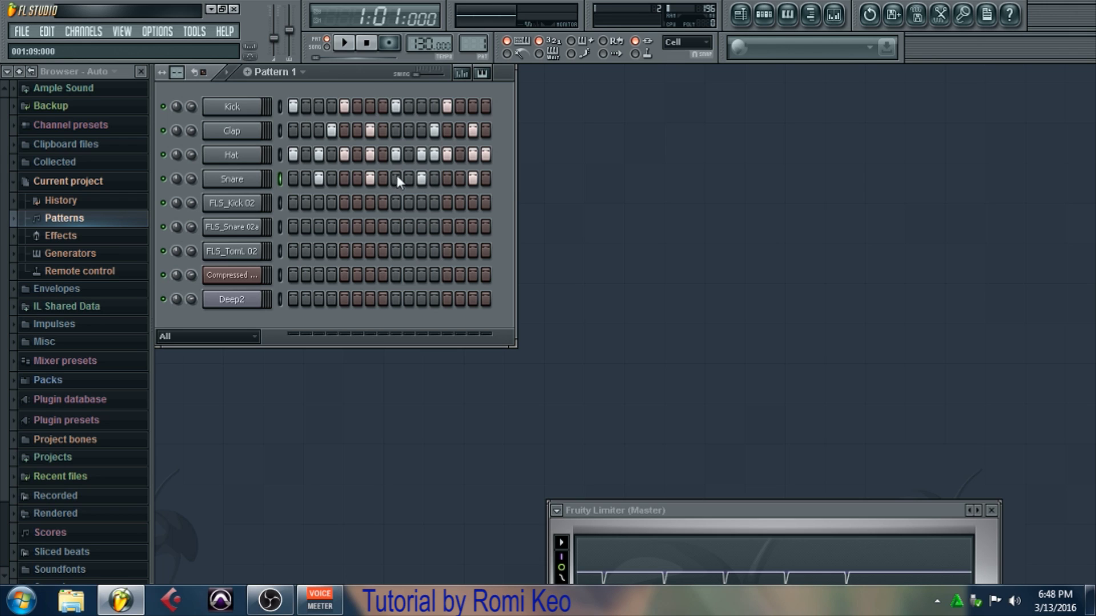
Step: Switch to song mode with the Playlist open, and play and stop the empty arrangement
left_click(327, 48)
left_click(750, 23)
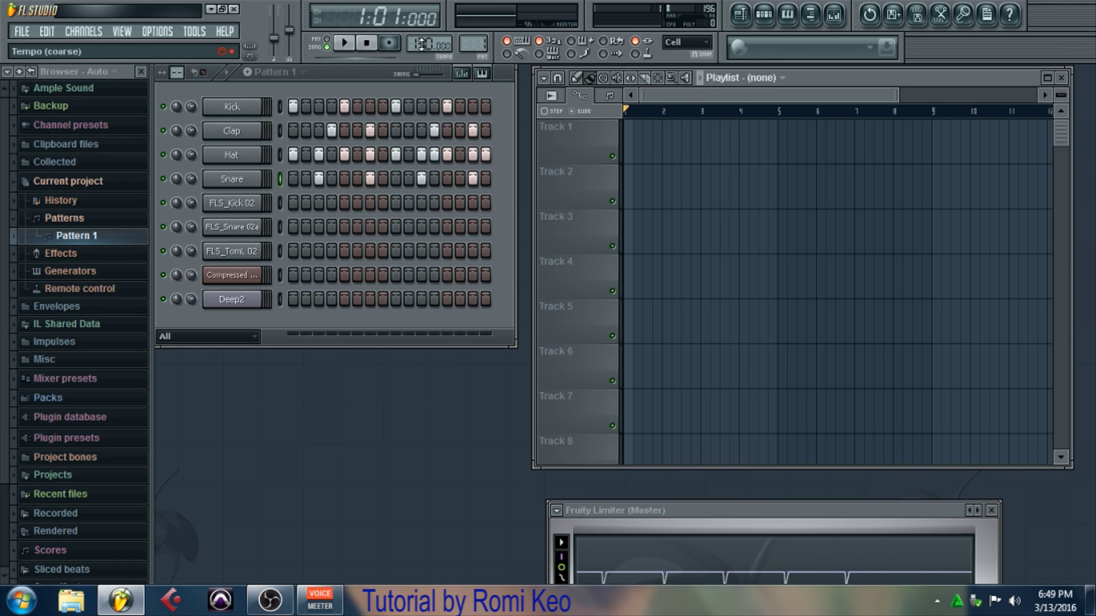
left_click(344, 44)
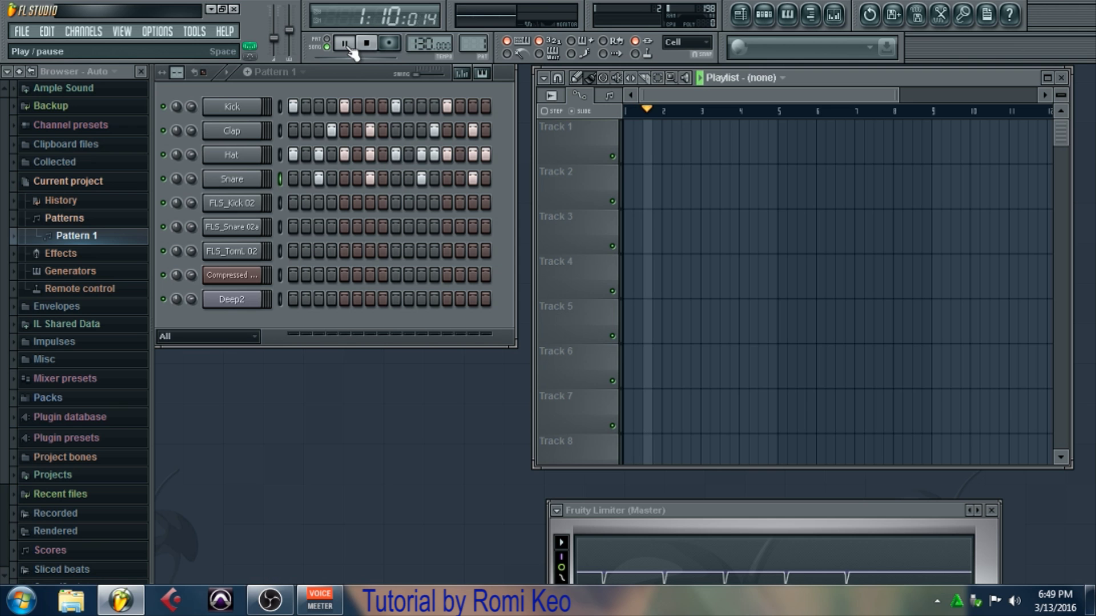
left_click(345, 44)
Step: Play Pattern 1 in pattern mode while trying out the tempo, return the tempo to 130, and stop playback
left_click(345, 43)
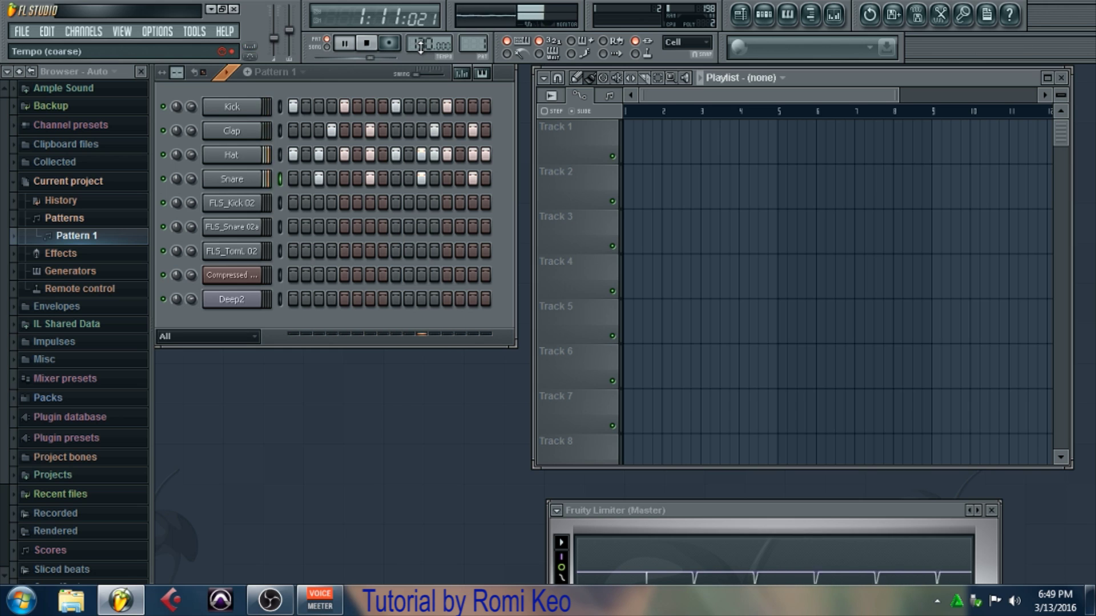
mouse_move(421, 48)
left_mouse_down()
mouse_move(420, 36)
mouse_move(421, 100)
mouse_move(421, 20)
mouse_move(420, 46)
left_mouse_up()
key("space")
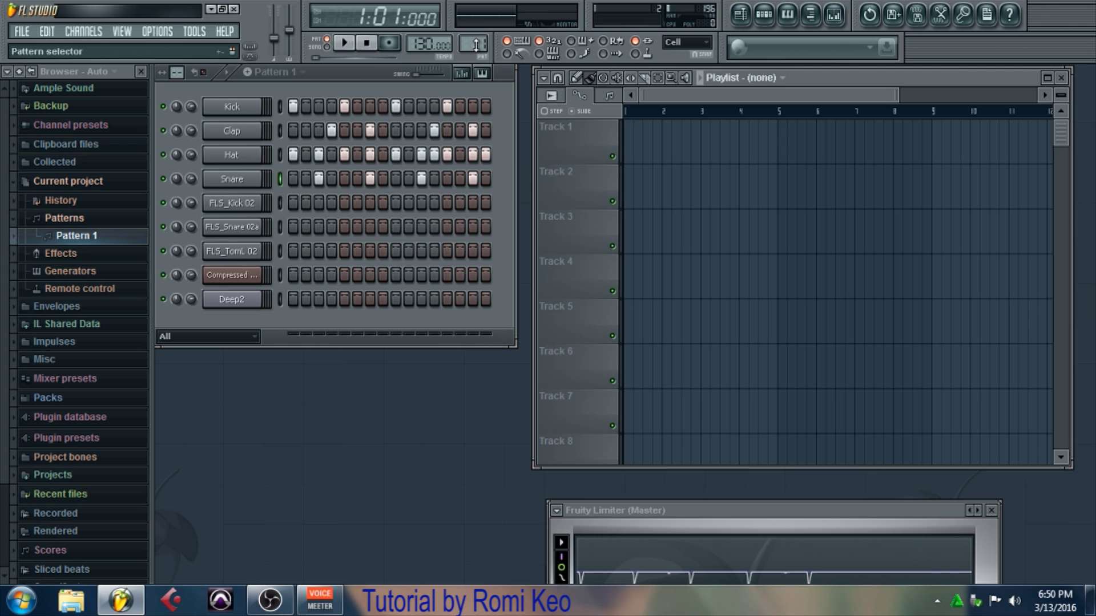
Step: Switch to Pattern 2, browse the following empty patterns, and return to Pattern 1
scroll(476, 44, "up", 1)
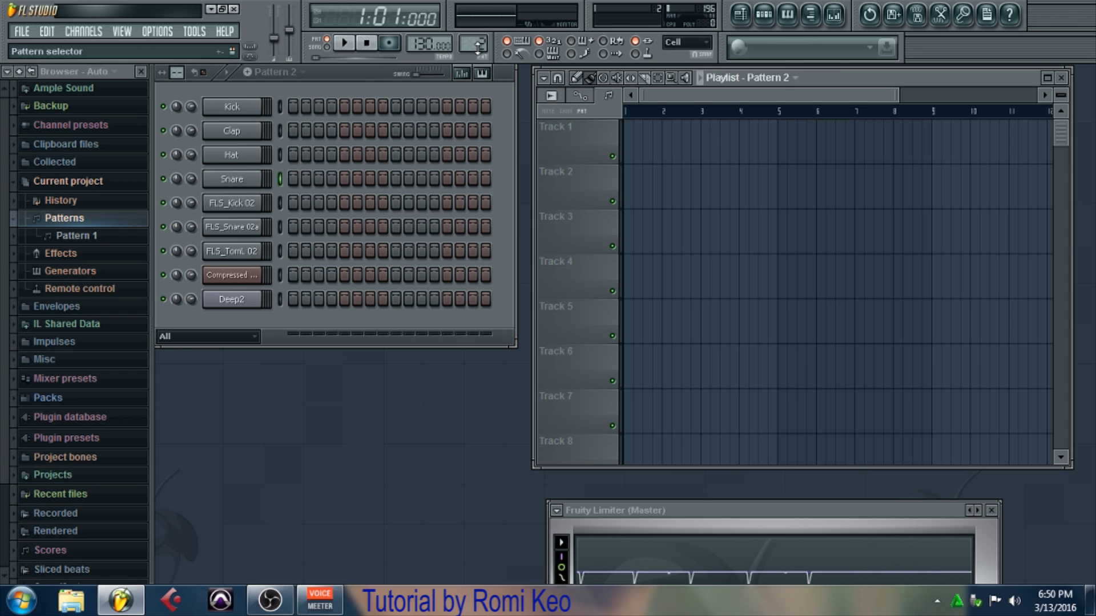
scroll(478, 44, "up", 2)
scroll(479, 44, "down", 1)
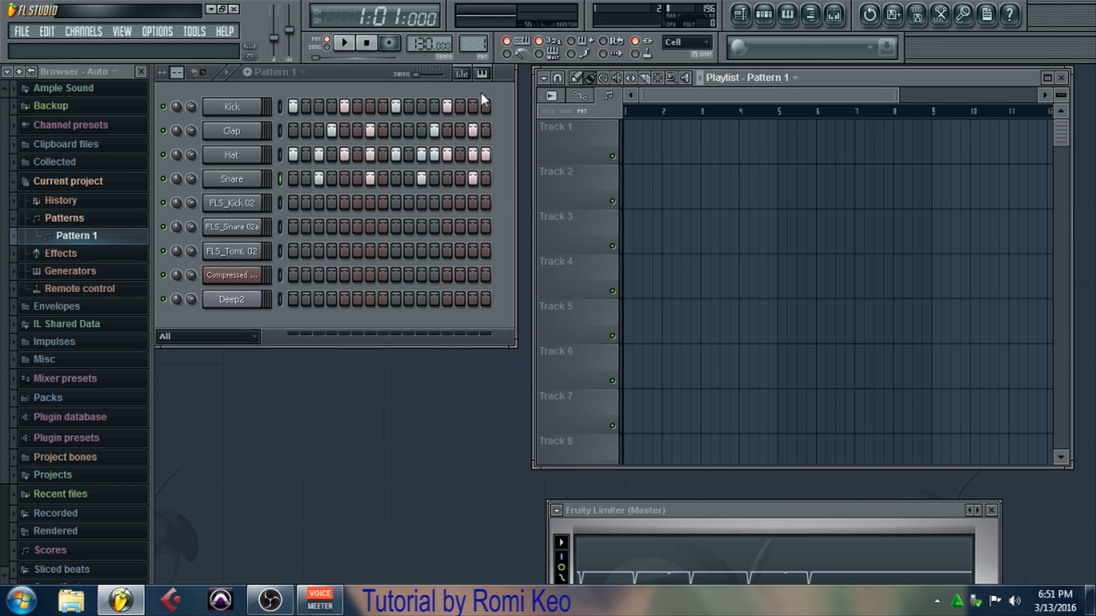
Step: Test playback in song mode and paint Pattern 1 clips on Playlist Track 1 across bars 1 to 9
left_click(327, 47)
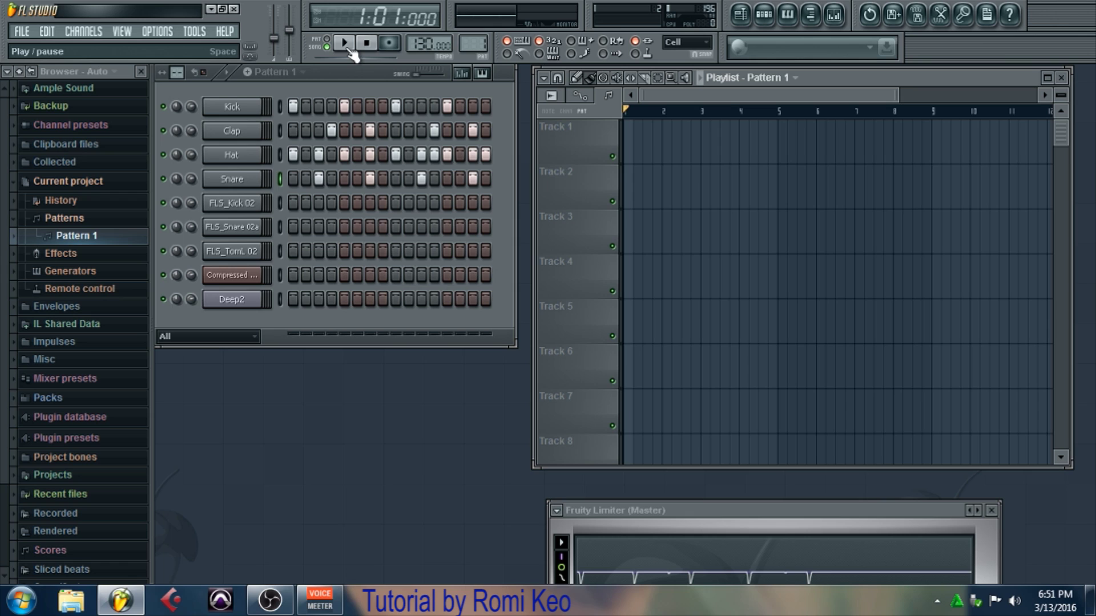
left_click(345, 45)
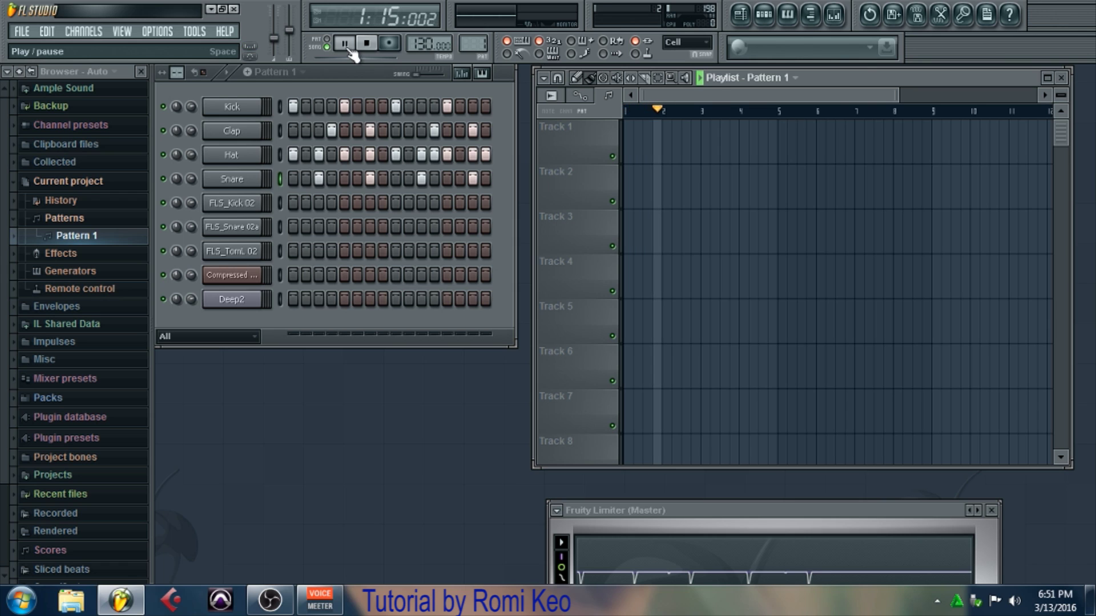
left_click(345, 44)
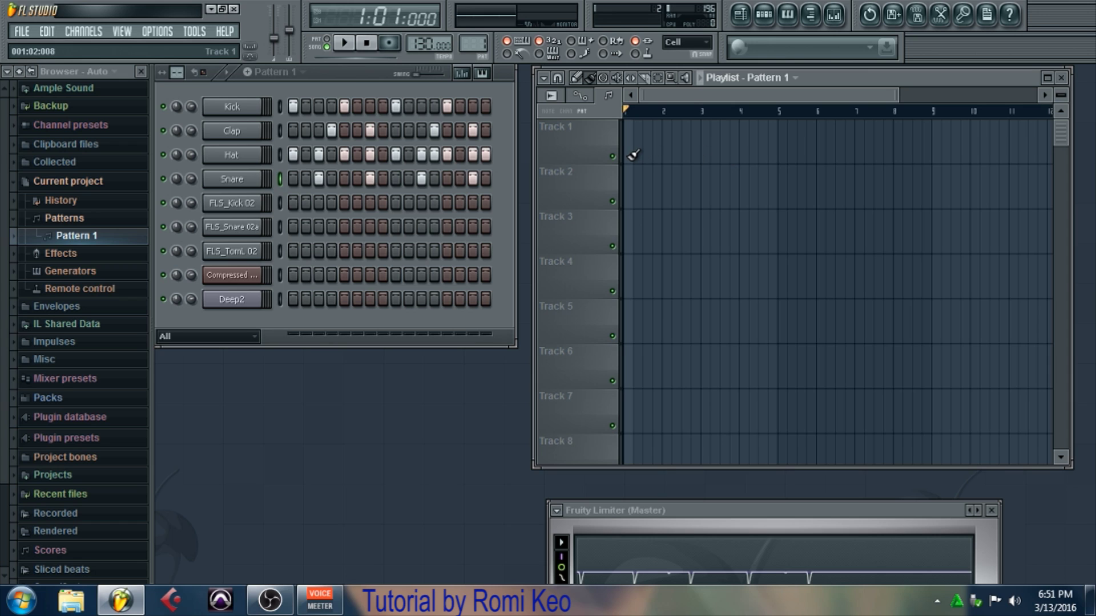
left_click_drag(634, 154, 948, 154)
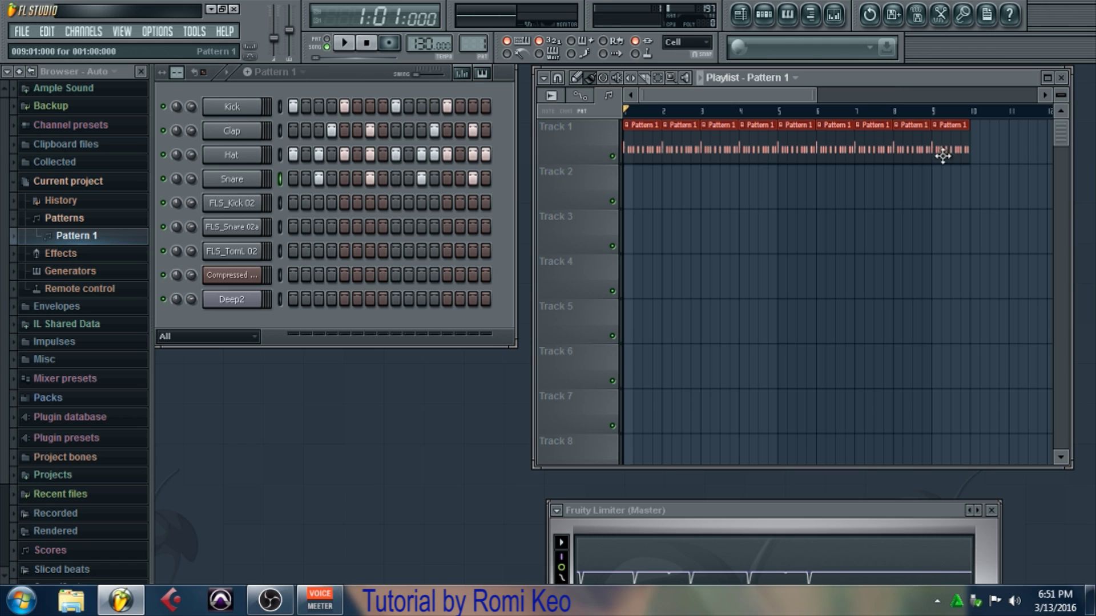
Step: Play and stop the arrangement, and replace the Track 1 clips in the Playlist with Pattern 1 clips across bars 1 to 4
left_click(354, 48)
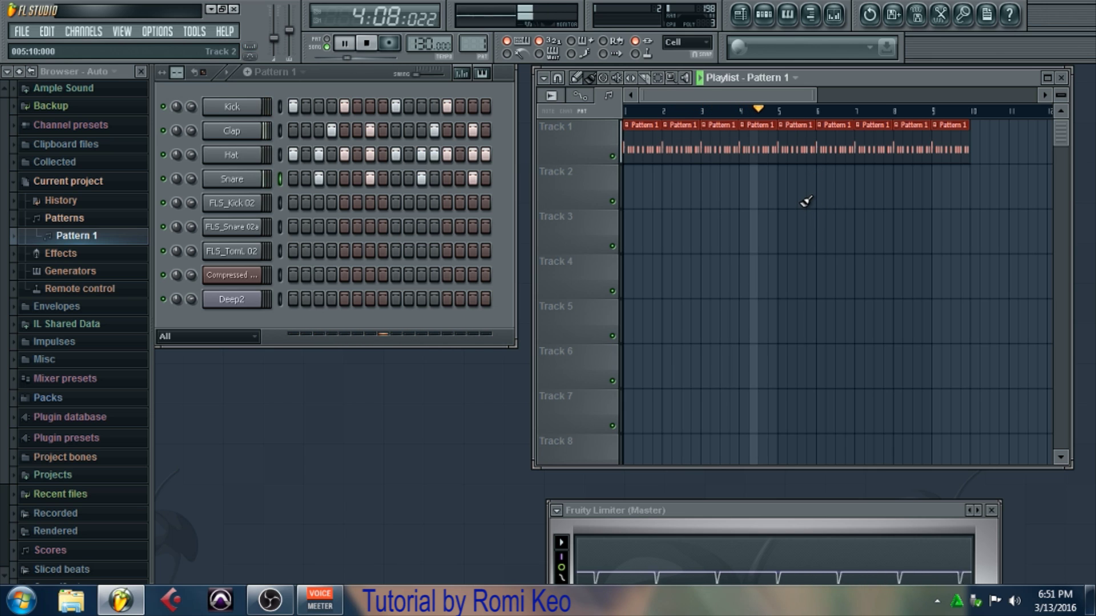
key("space")
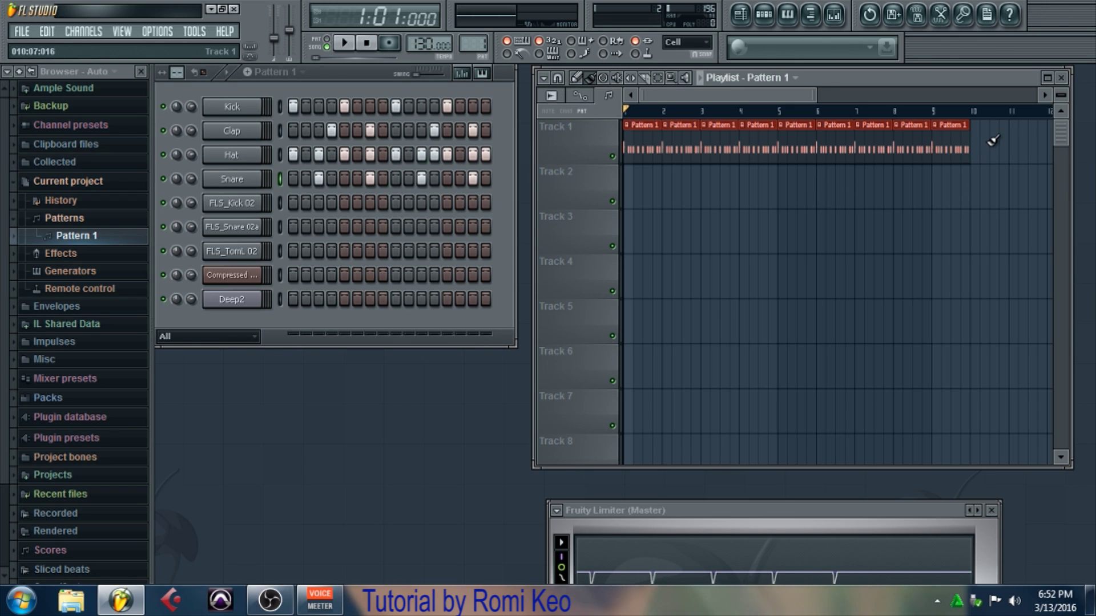
mouse_move(994, 140)
left_mouse_down()
mouse_move(993, 152)
mouse_move(700, 150)
left_mouse_up()
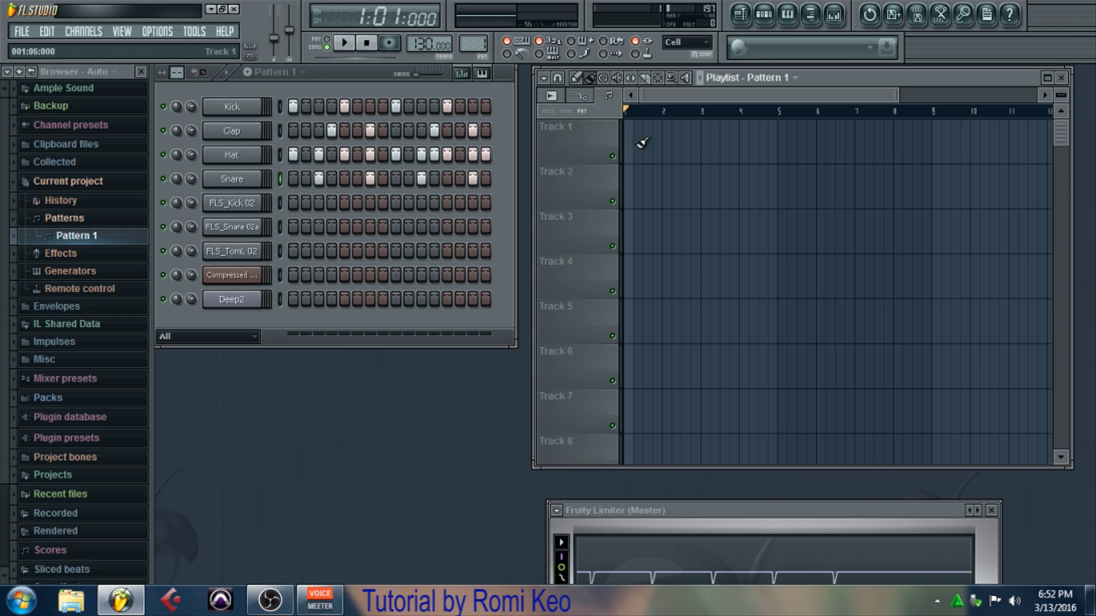
mouse_move(634, 146)
left_mouse_down()
mouse_move(785, 149)
mouse_move(509, 151)
left_mouse_up()
left_click(649, 153)
left_click(680, 152)
right_click(691, 153)
left_click(668, 151)
left_click_drag(673, 147, 759, 150)
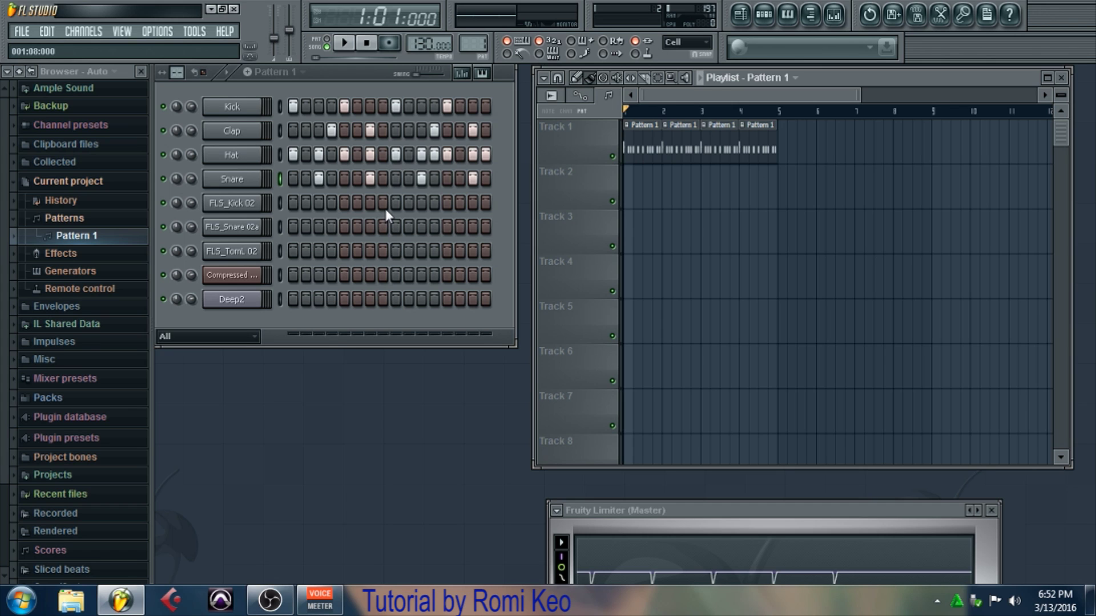
Step: Open the Mixer, then close and reopen it
left_click(842, 22)
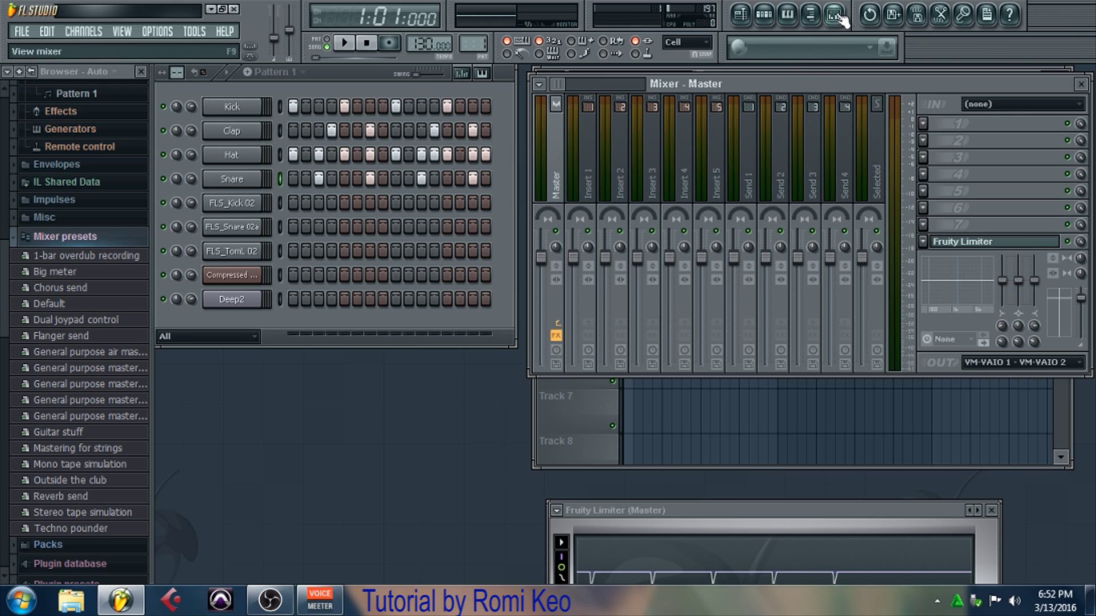
left_click(838, 18)
left_click(838, 17)
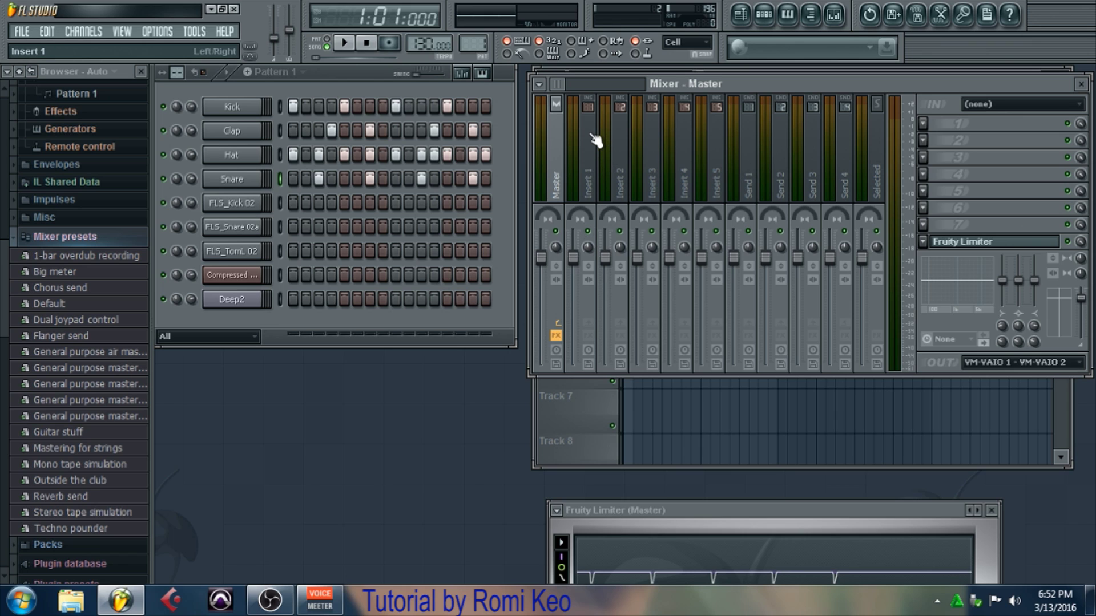
Step: Try out the volume fader and stereo separation of mixer track Insert 1, and reset both to their defaults
mouse_move(573, 258)
left_mouse_down()
mouse_move(573, 320)
mouse_move(573, 263)
left_mouse_up()
right_click(572, 260)
left_click(597, 271)
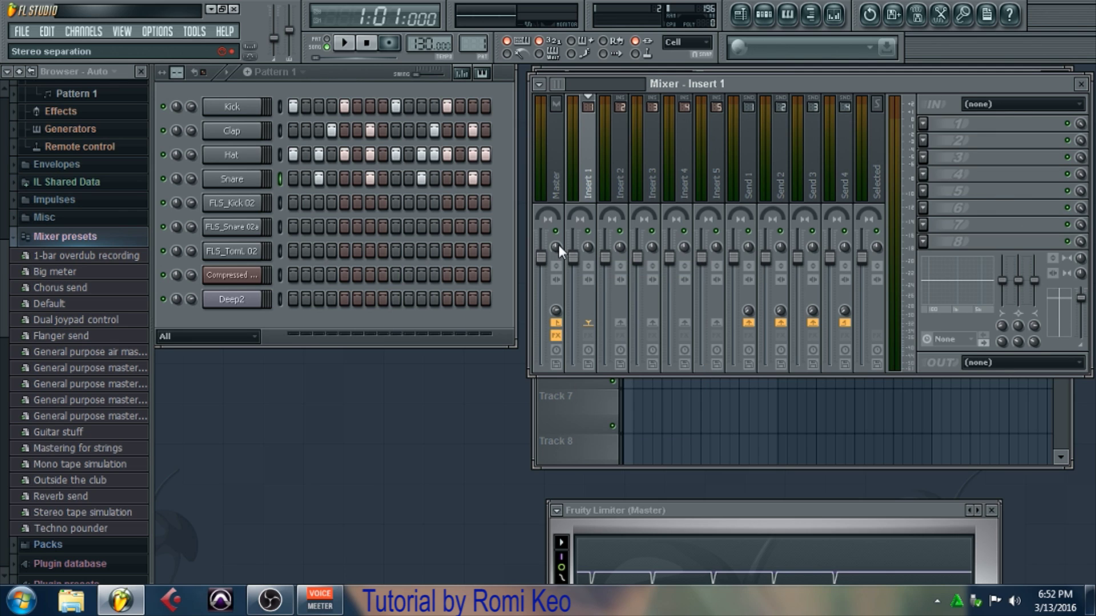
mouse_move(587, 246)
left_mouse_down()
mouse_move(588, 233)
mouse_move(587, 257)
mouse_move(588, 247)
left_mouse_up()
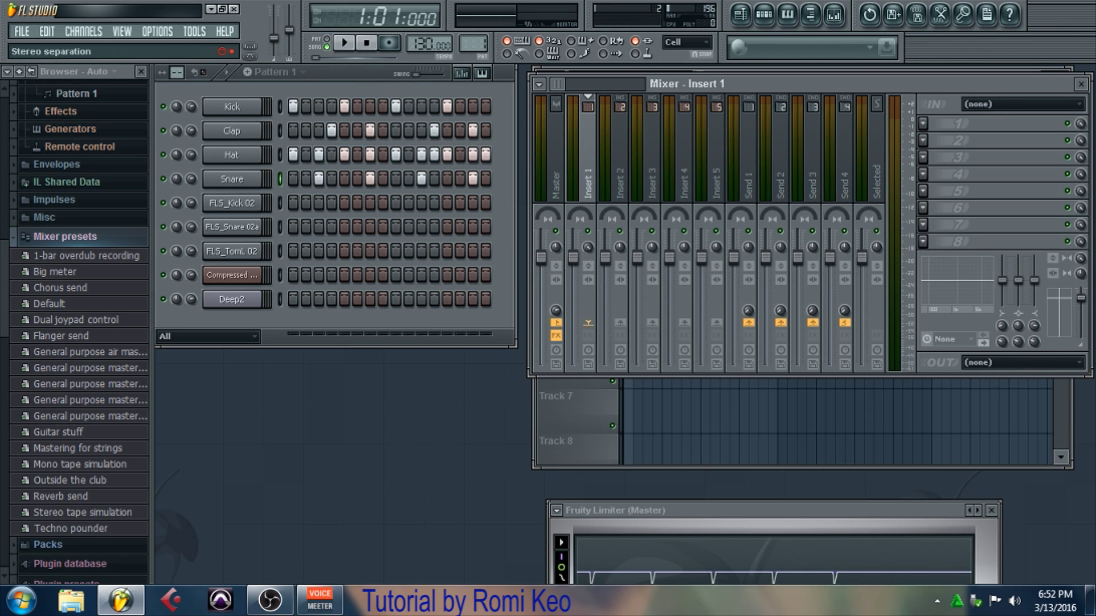
right_click(587, 249)
left_click(599, 259)
Step: Check the target mixer tracks of the Kick and Clap channels in their channel settings against the Mixer inserts
left_click(250, 116)
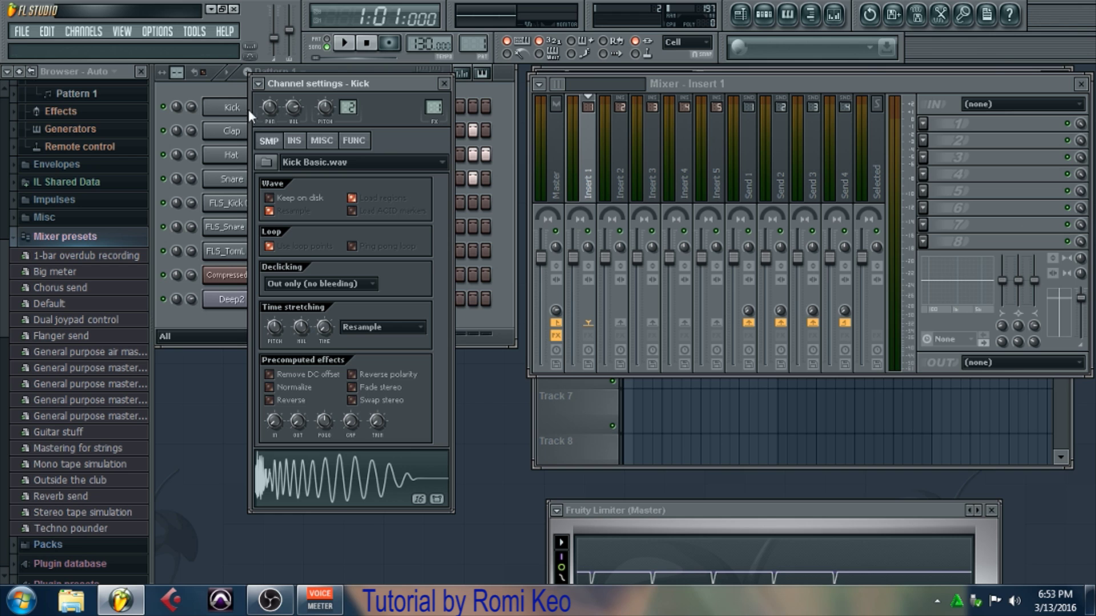
left_click_drag(395, 85, 464, 74)
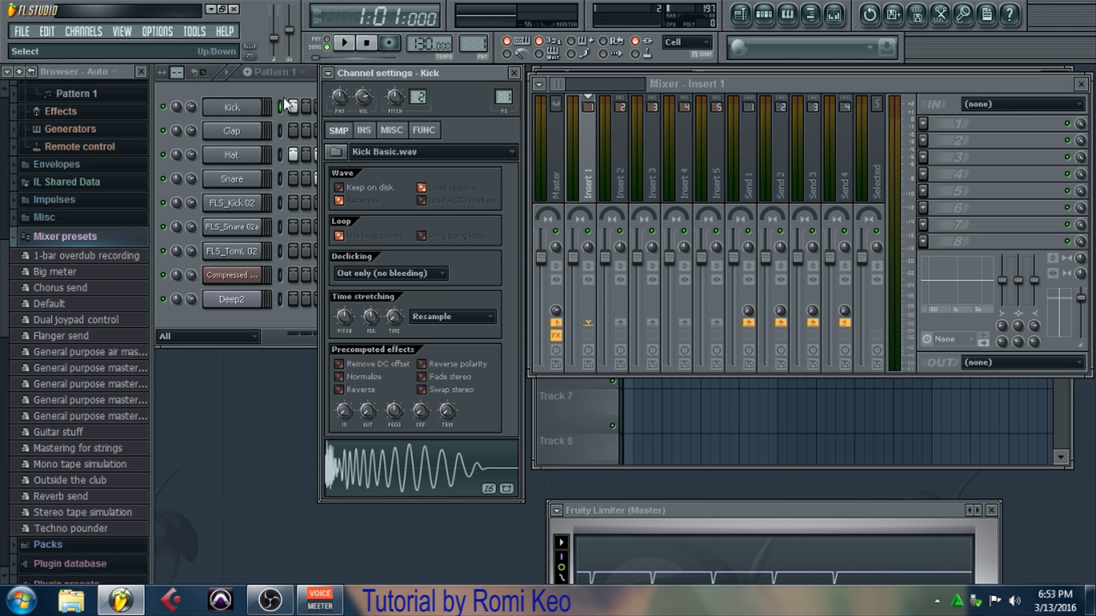
left_click(593, 196)
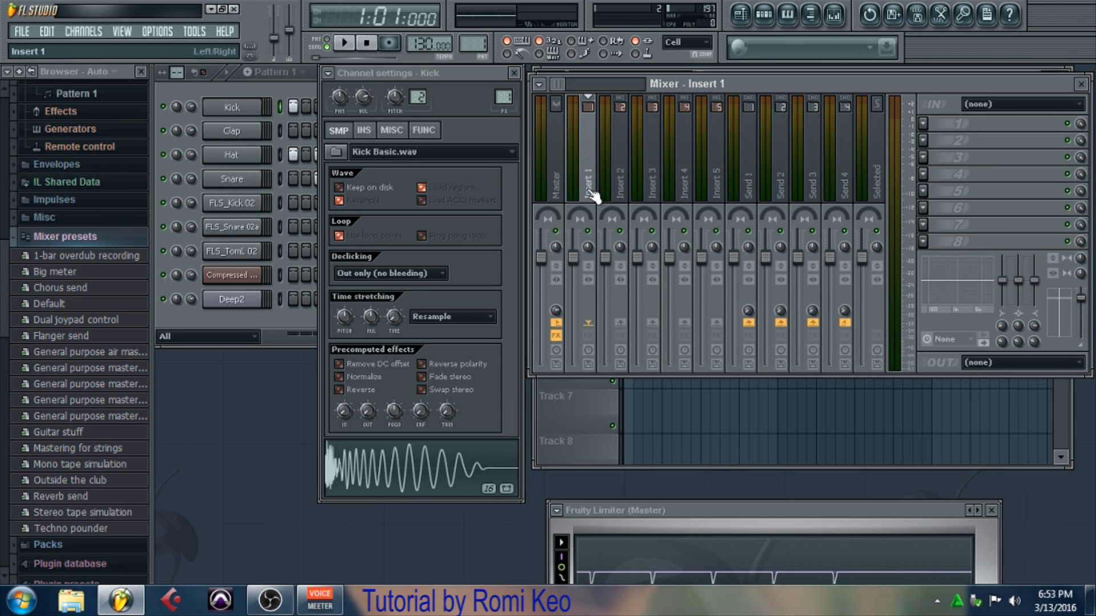
left_click(514, 72)
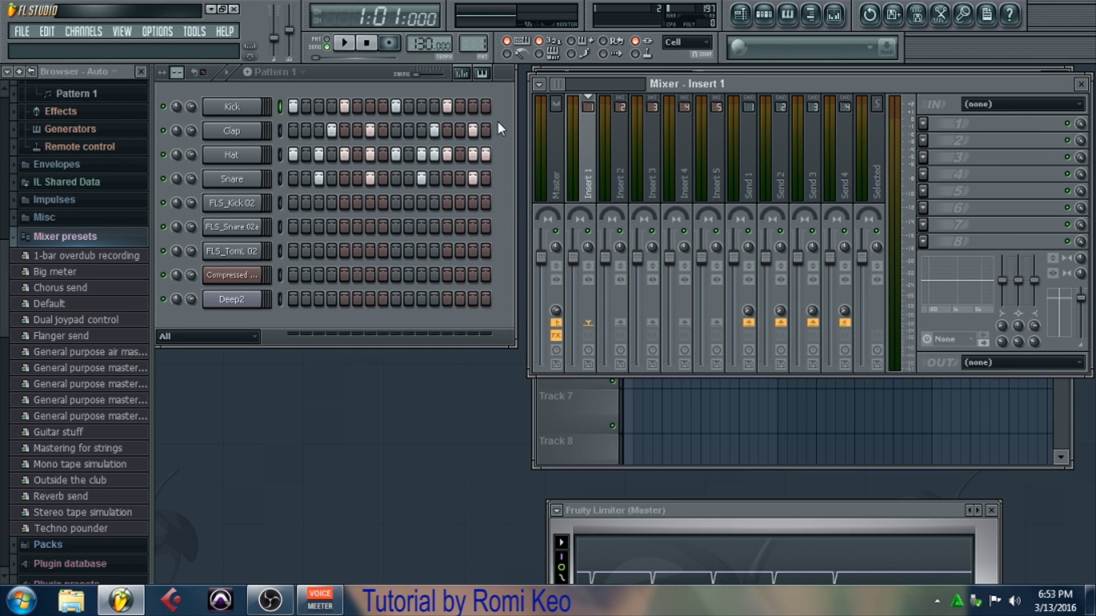
left_click(242, 135)
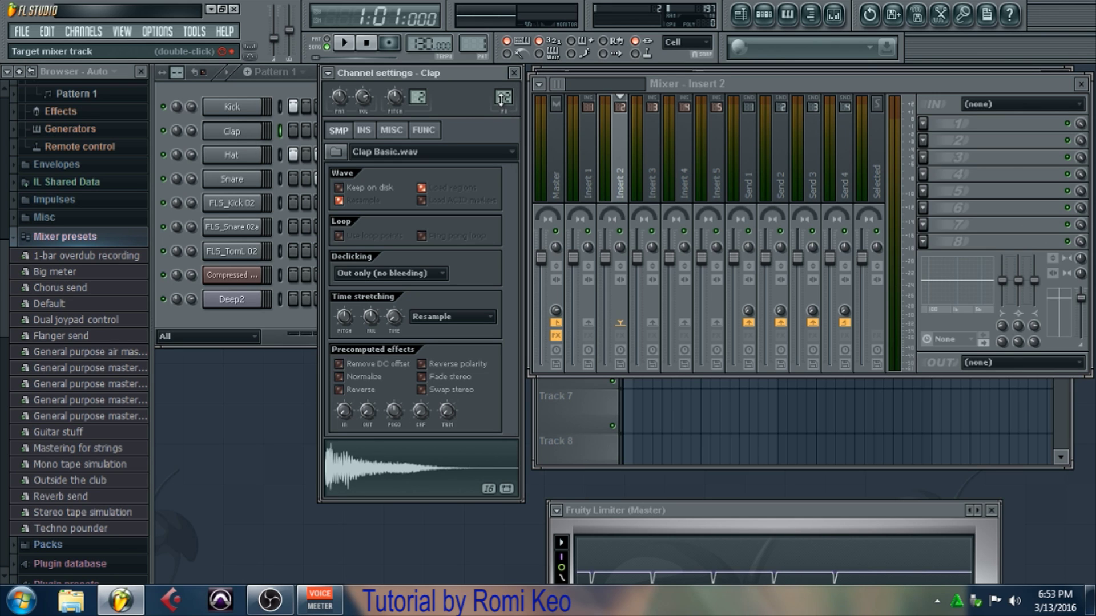
left_click(626, 185)
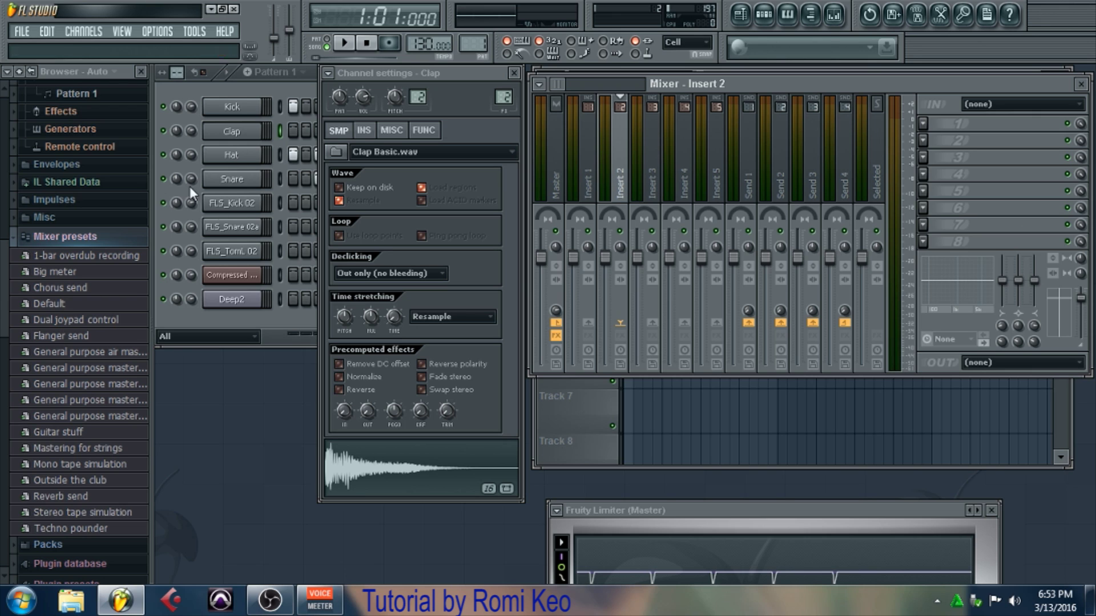
left_click(515, 74)
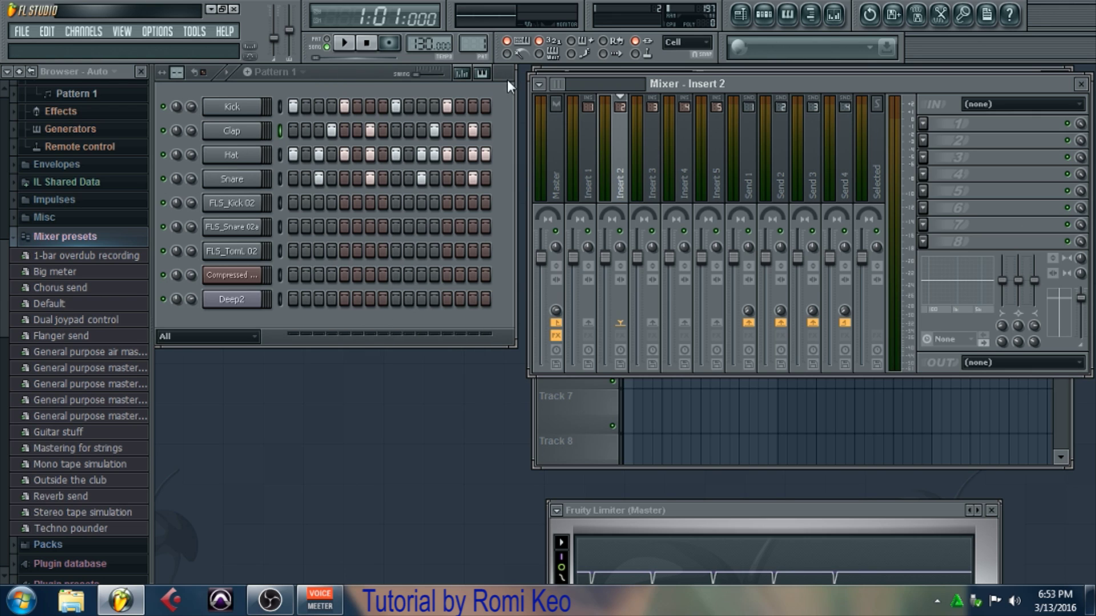
Step: Assign the FLS_Kick 02 and FLS_Snare 02a channels each to a free mixer track
left_click(232, 209)
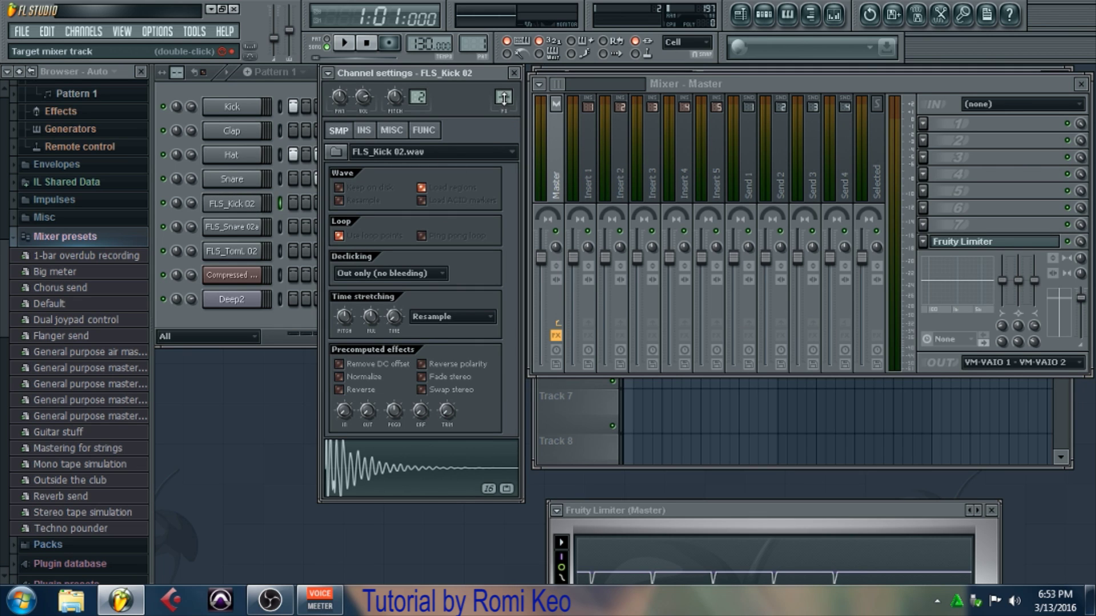
left_click(330, 76)
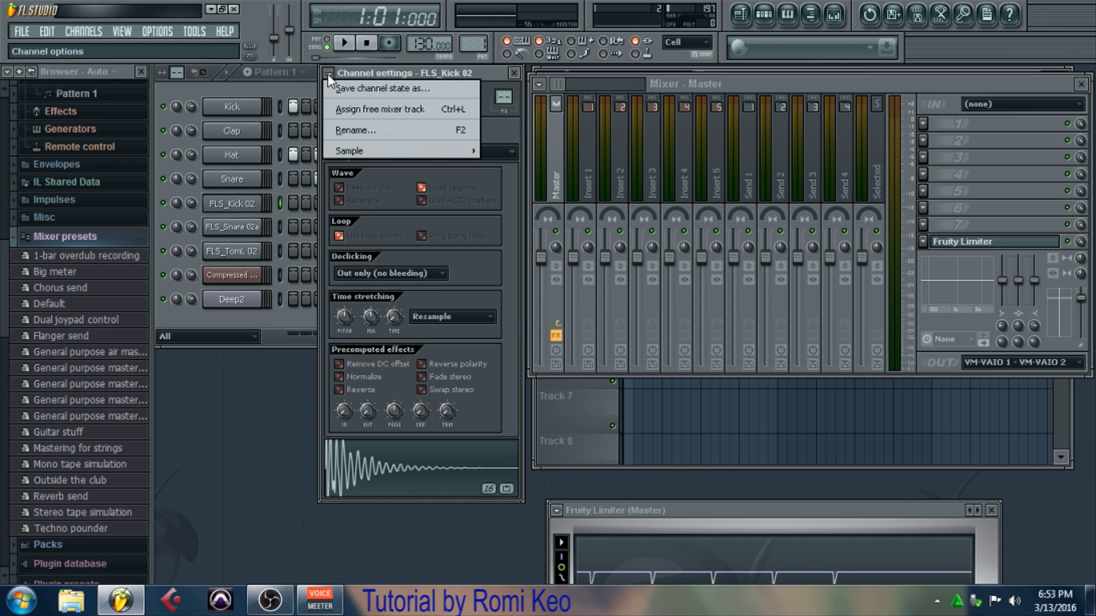
left_click(337, 113)
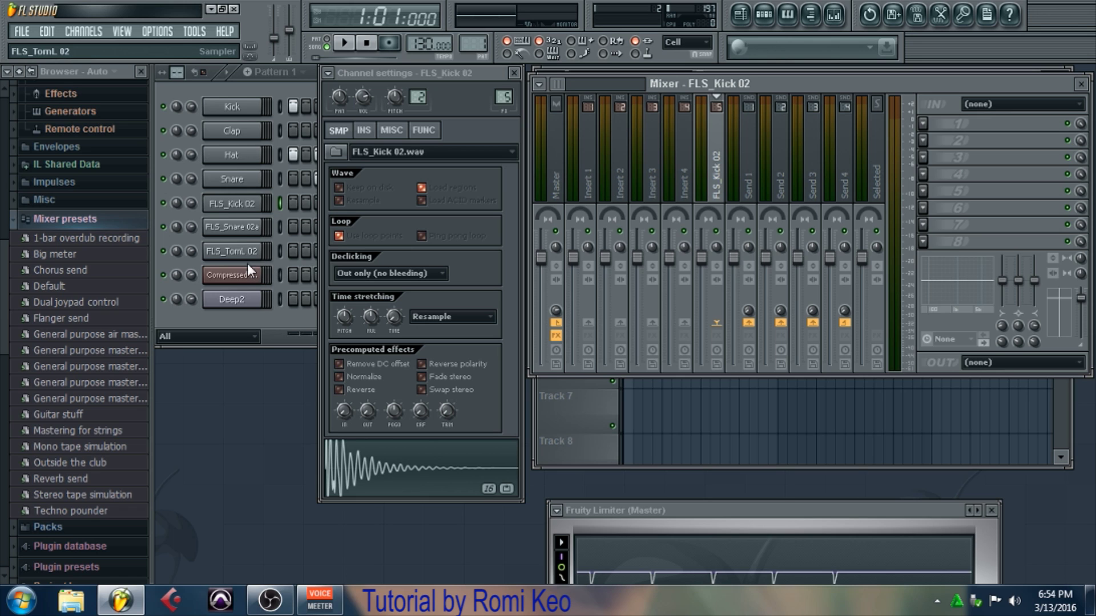
left_click(240, 227)
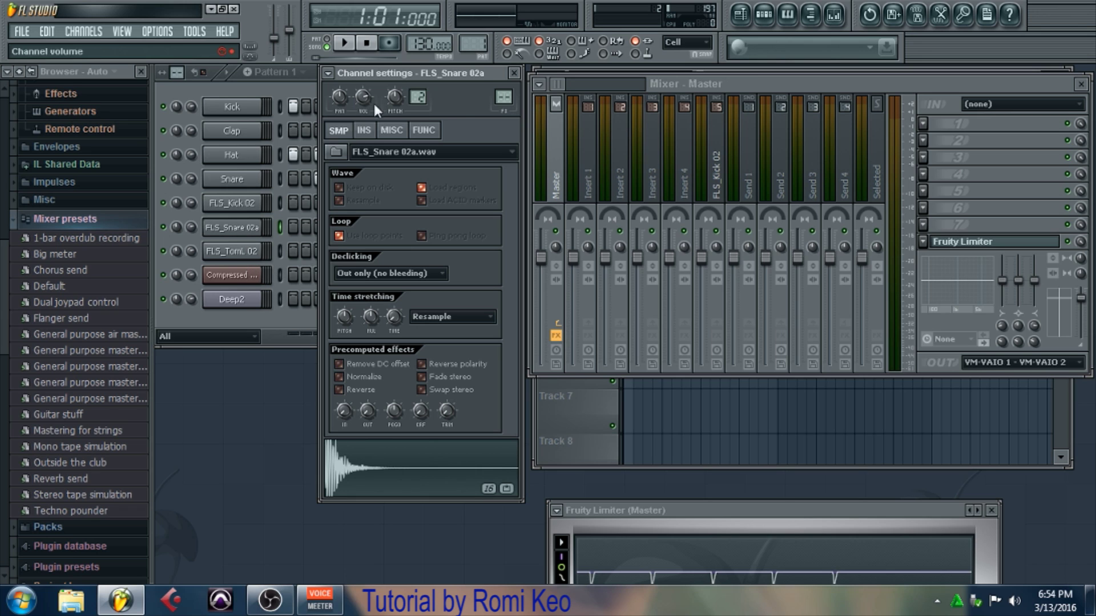
left_click(329, 73)
left_click(347, 107)
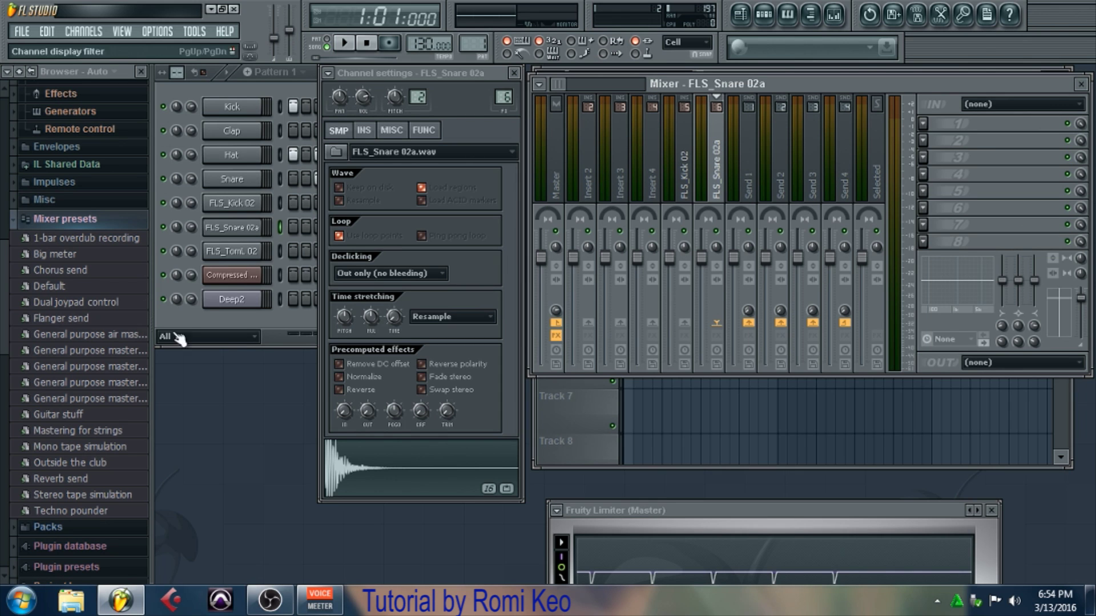
Step: Assign the Compressed Piano channel to a free mixer track and close its plugin and channel settings windows
left_click(247, 275)
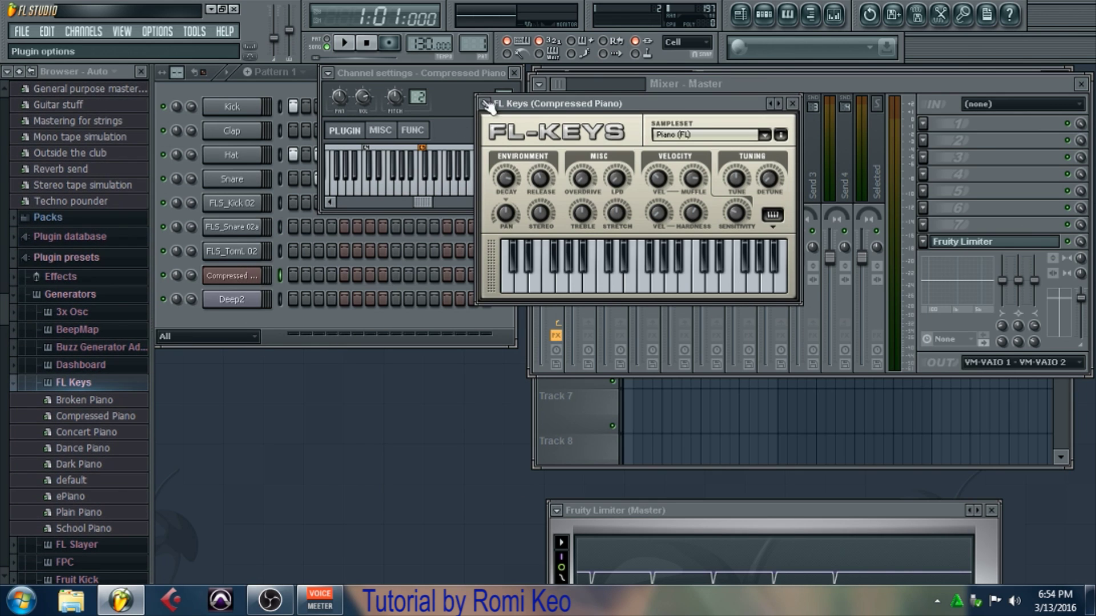
left_click(792, 104)
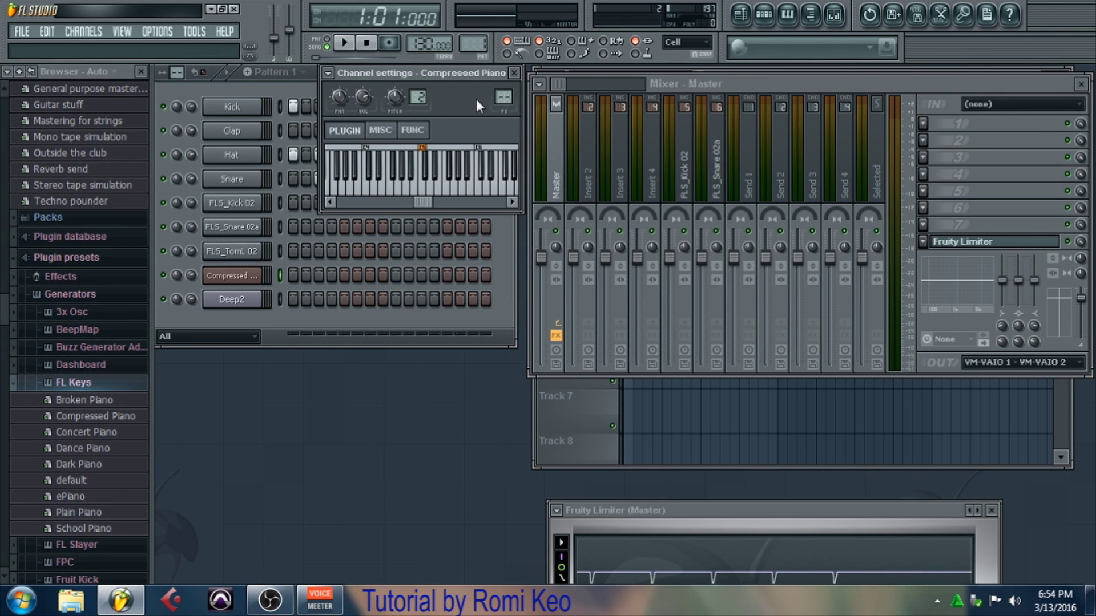
left_click(329, 73)
left_click(351, 105)
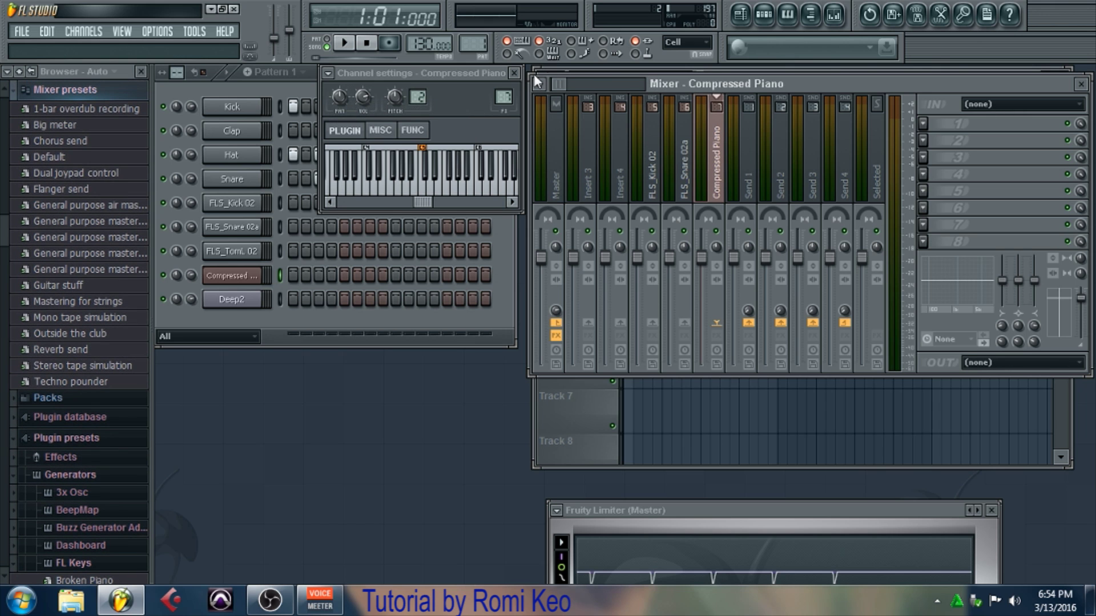
left_click(513, 73)
Step: Assign the Deep2 channel to a free mixer track and close its channel settings
left_click(259, 299)
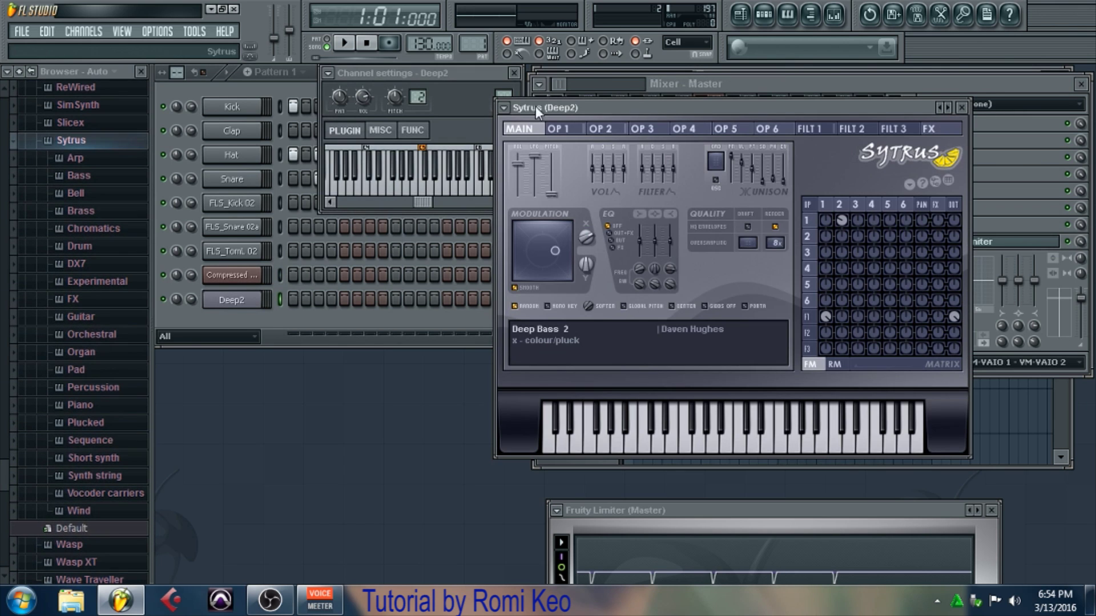
left_click(498, 73)
left_click(337, 78)
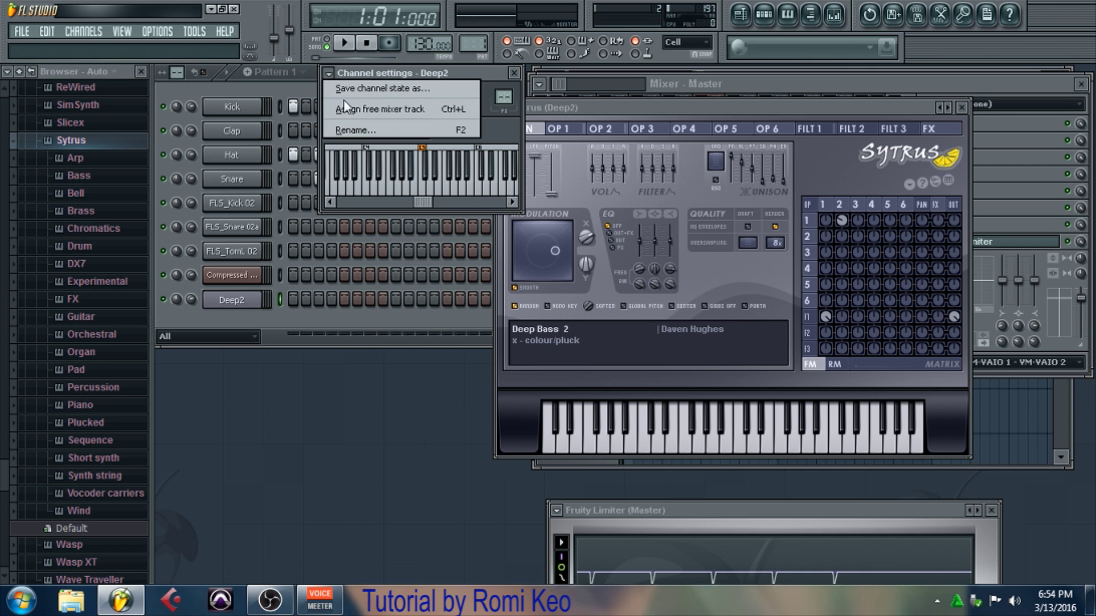
left_click(348, 108)
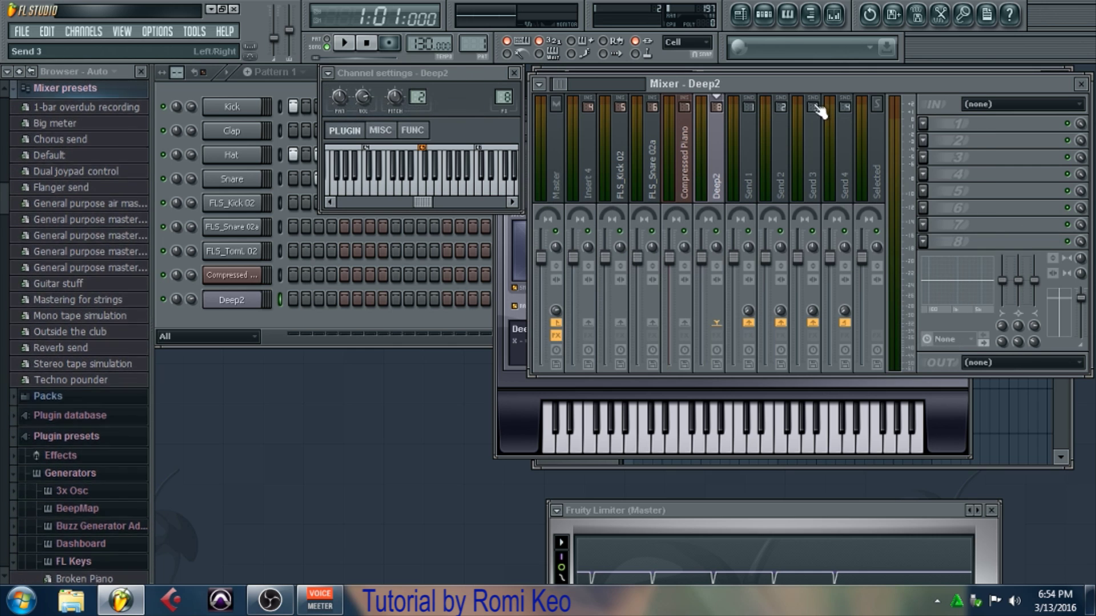
left_click(513, 73)
Step: Lower the volume of the Compressed Piano mixer track slightly and return to the first insert tracks
mouse_move(562, 86)
left_mouse_down()
mouse_move(550, 86)
mouse_move(601, 93)
mouse_move(549, 84)
mouse_move(563, 89)
left_mouse_up()
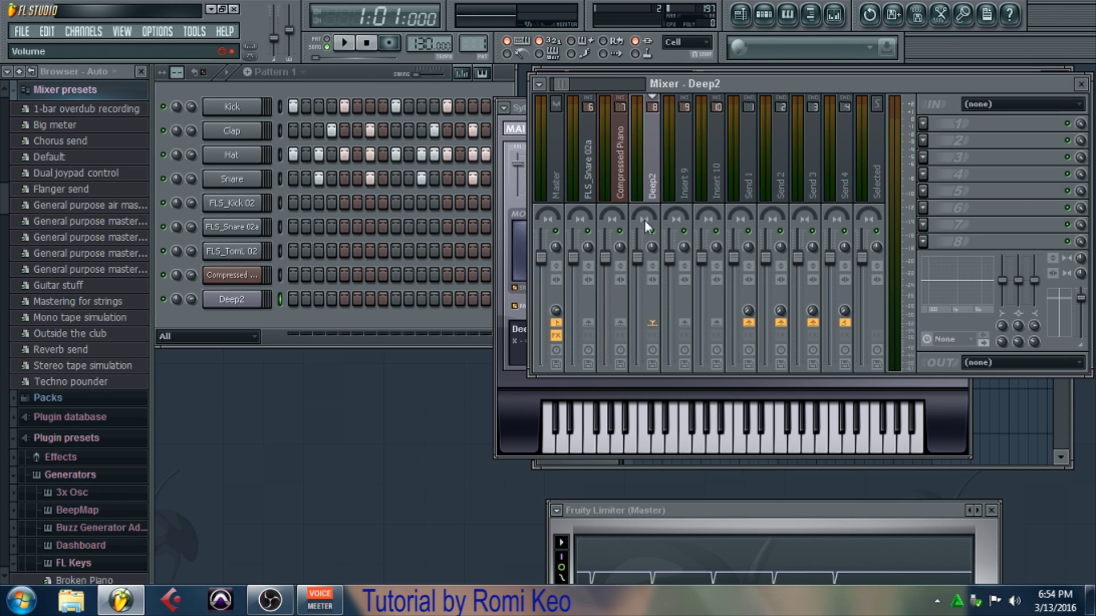
left_click_drag(606, 257, 605, 261)
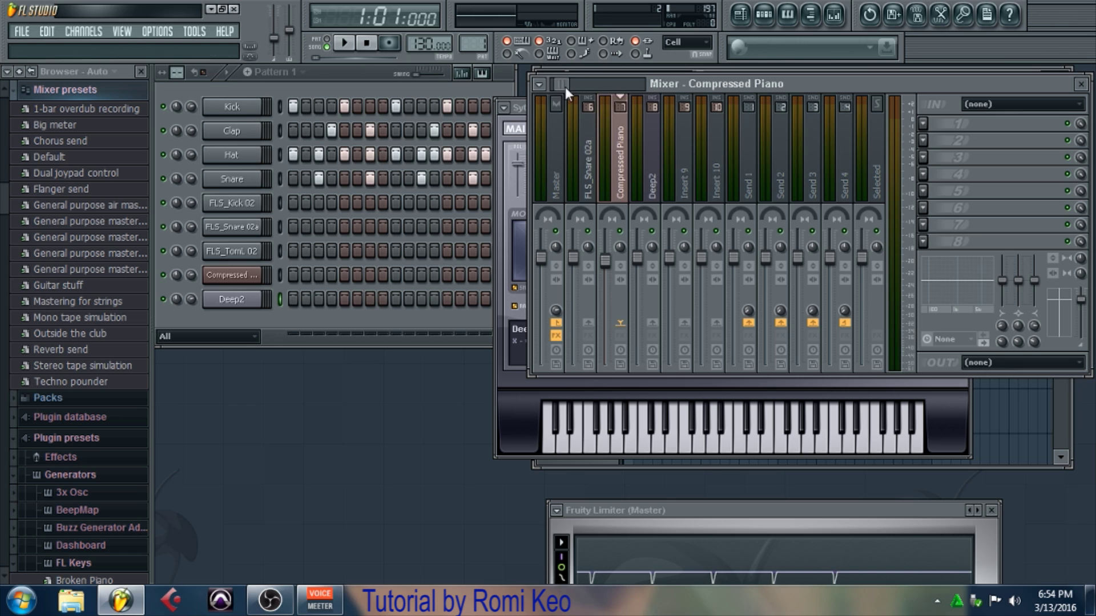
left_click_drag(565, 87, 524, 80)
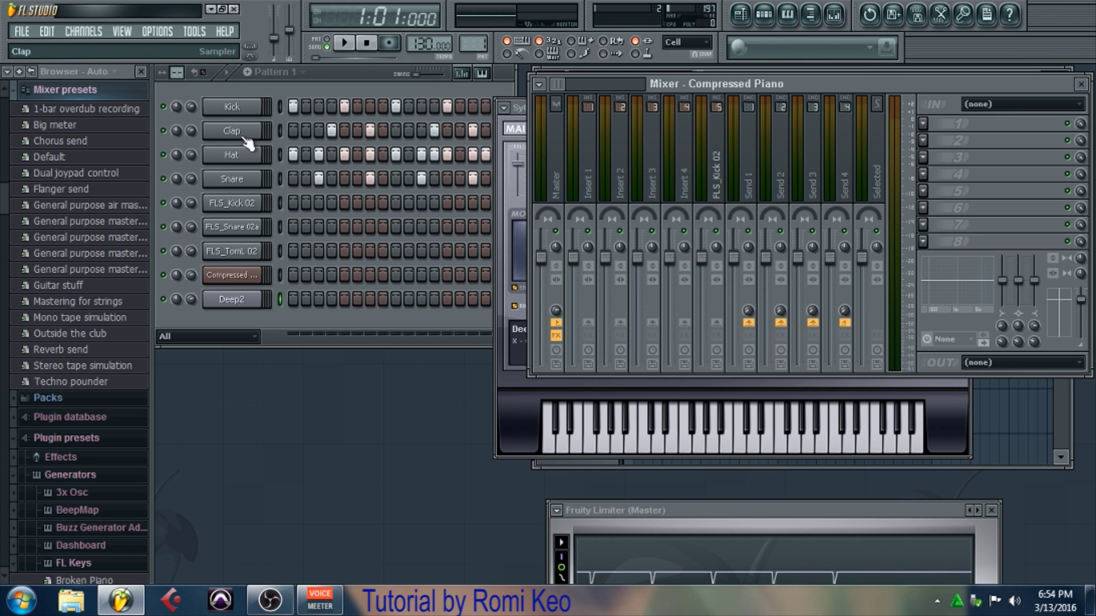
Step: Select the Snare channel's mixer track, Insert 4, and load Fruity Multiband Compressor in its first effect slot
left_click(249, 181)
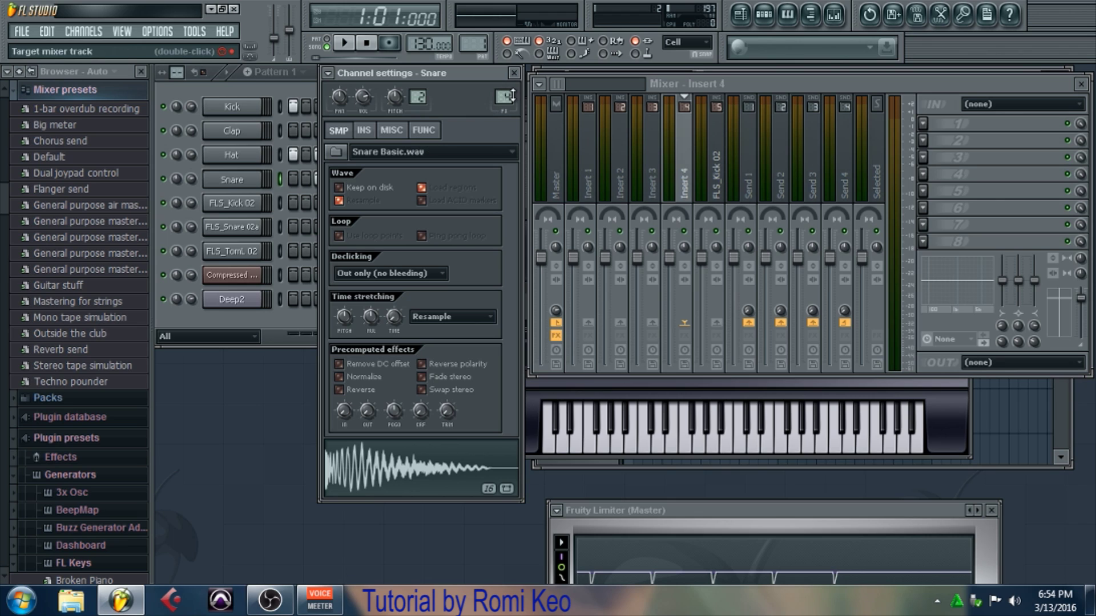
left_click(515, 74)
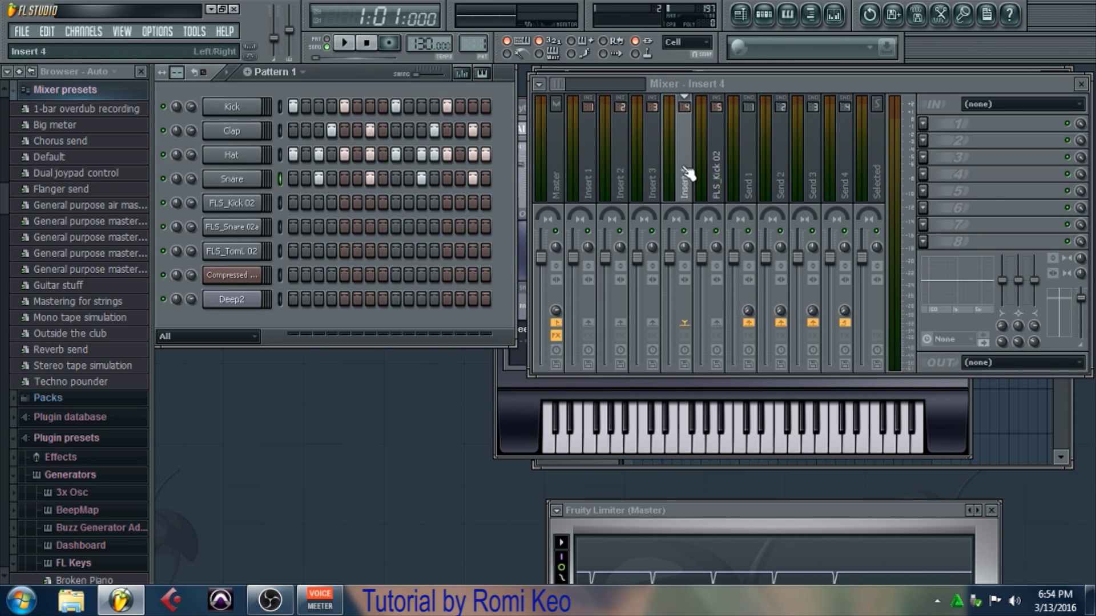
left_click(924, 124)
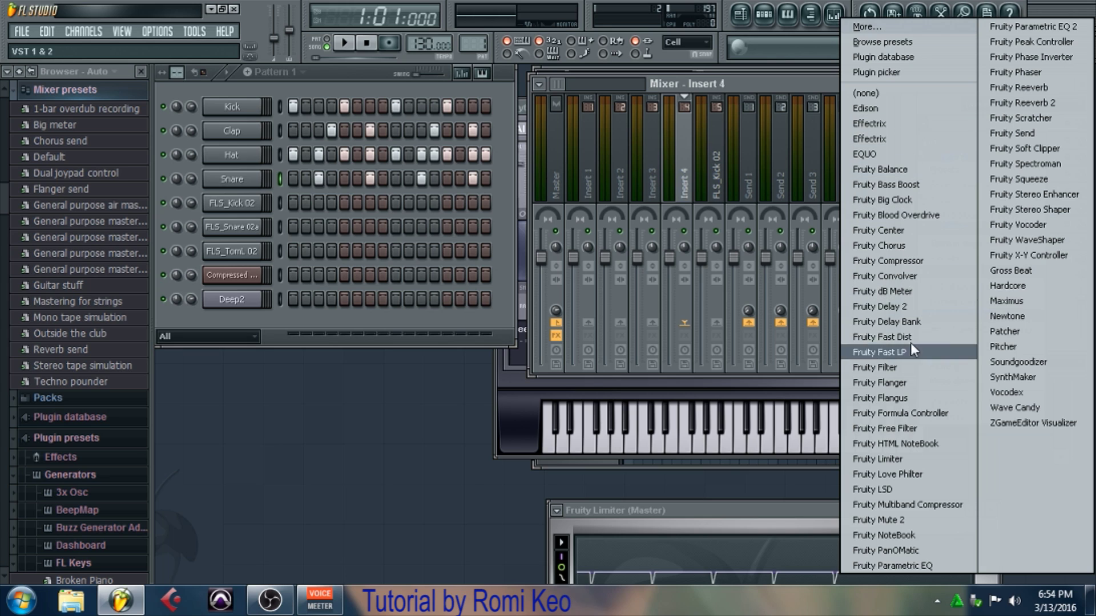
left_click(919, 511)
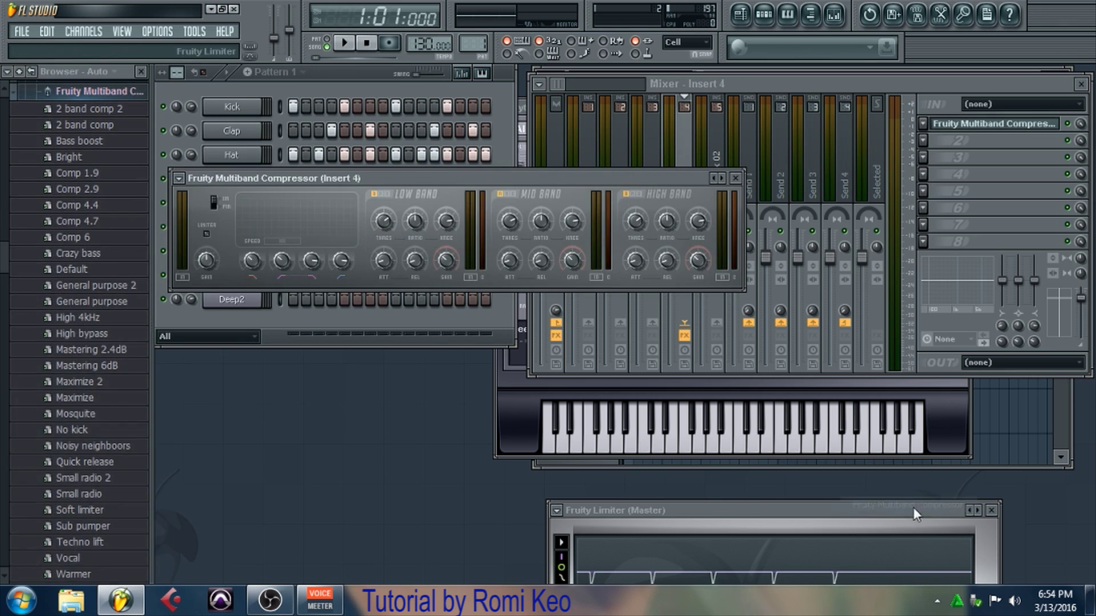
Step: Load Fruity Reeverb in the second effect slot of Insert 4 and close both effect windows
left_click_drag(597, 183, 684, 121)
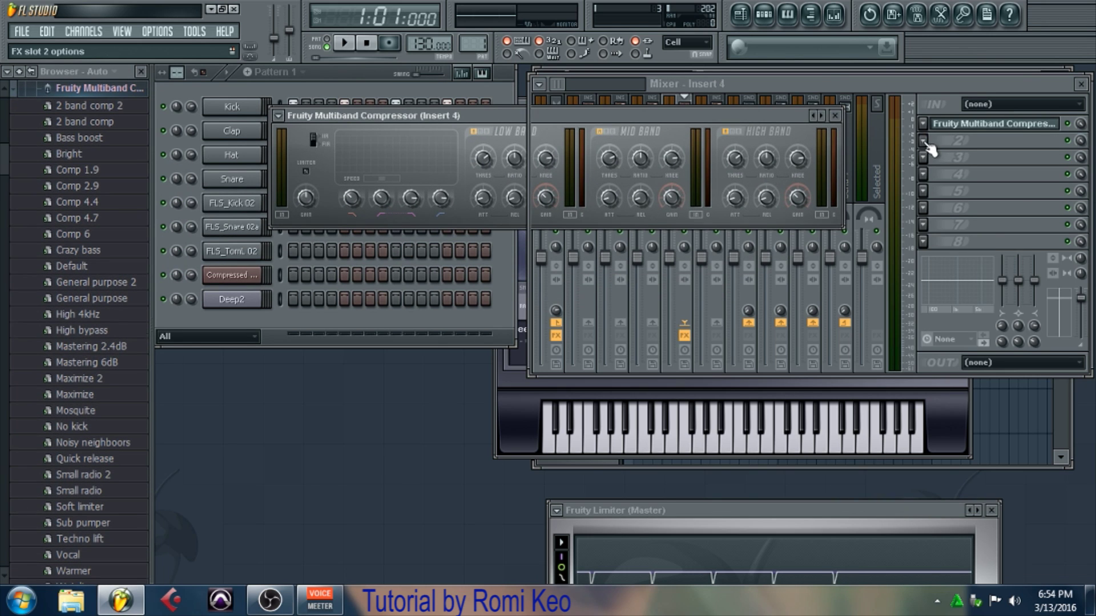
left_click(924, 144)
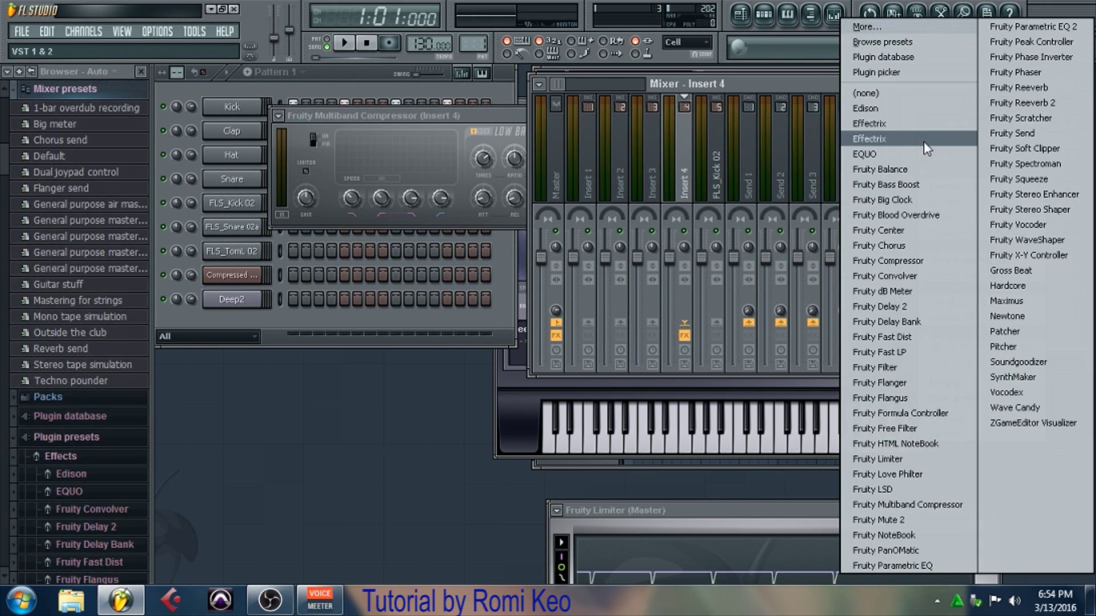
left_click(1034, 90)
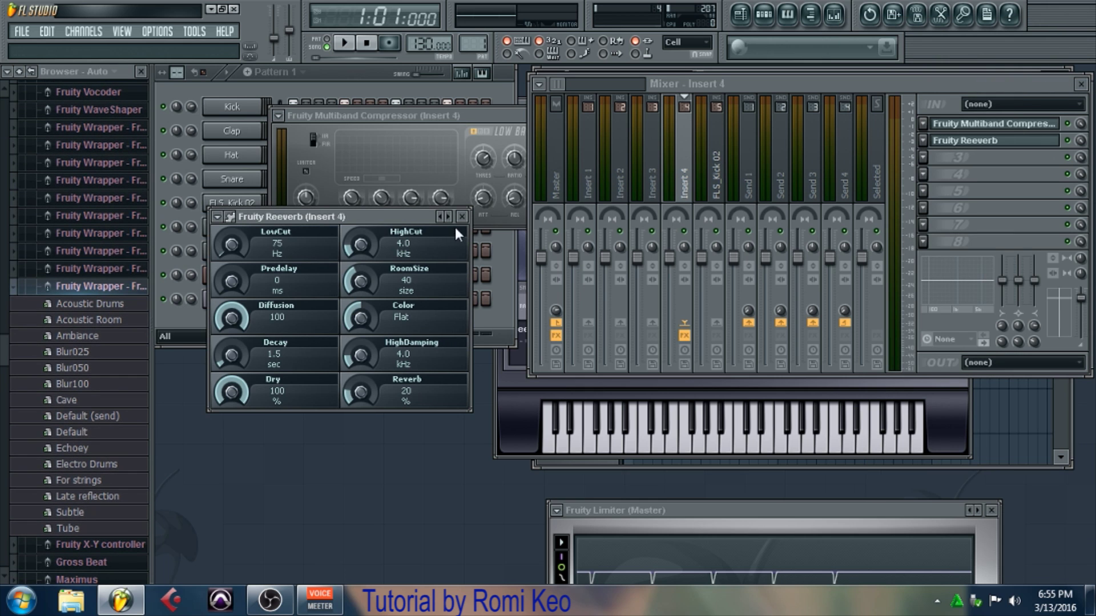
left_click(462, 216)
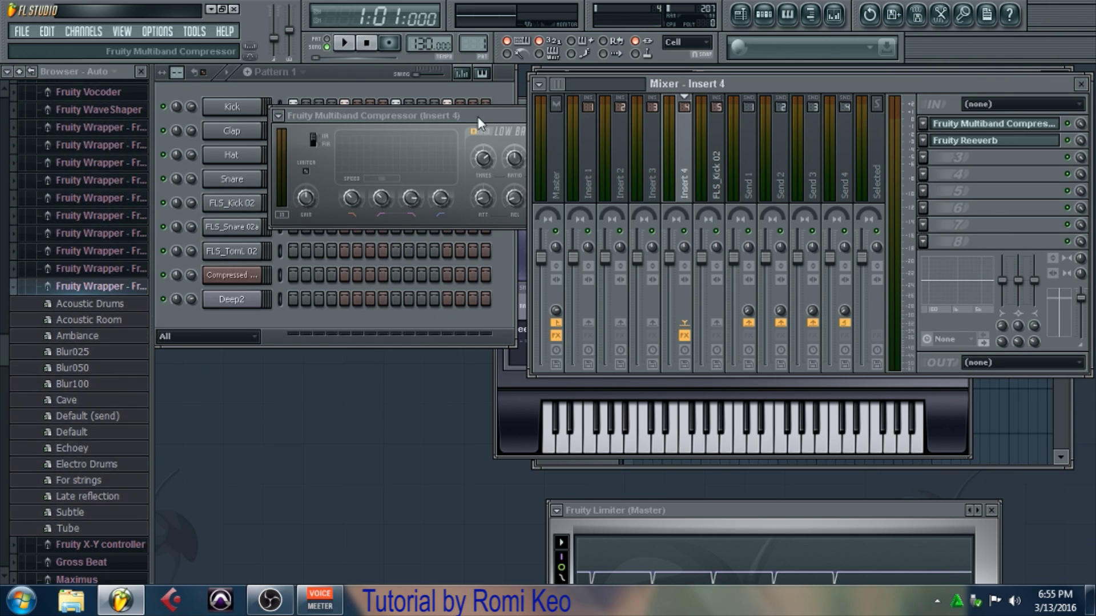
left_click(399, 115)
left_click(836, 116)
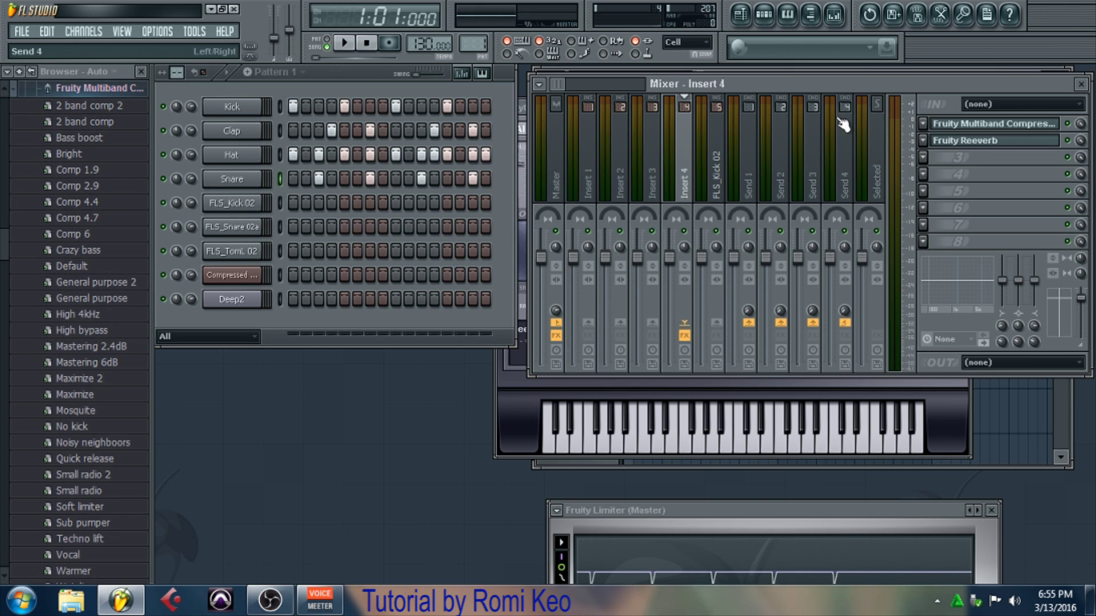
Step: Remove Fruity Reeverb and Fruity Multiband Compressor from Insert 4's effect slots
left_click(926, 143)
mouse_move(929, 152)
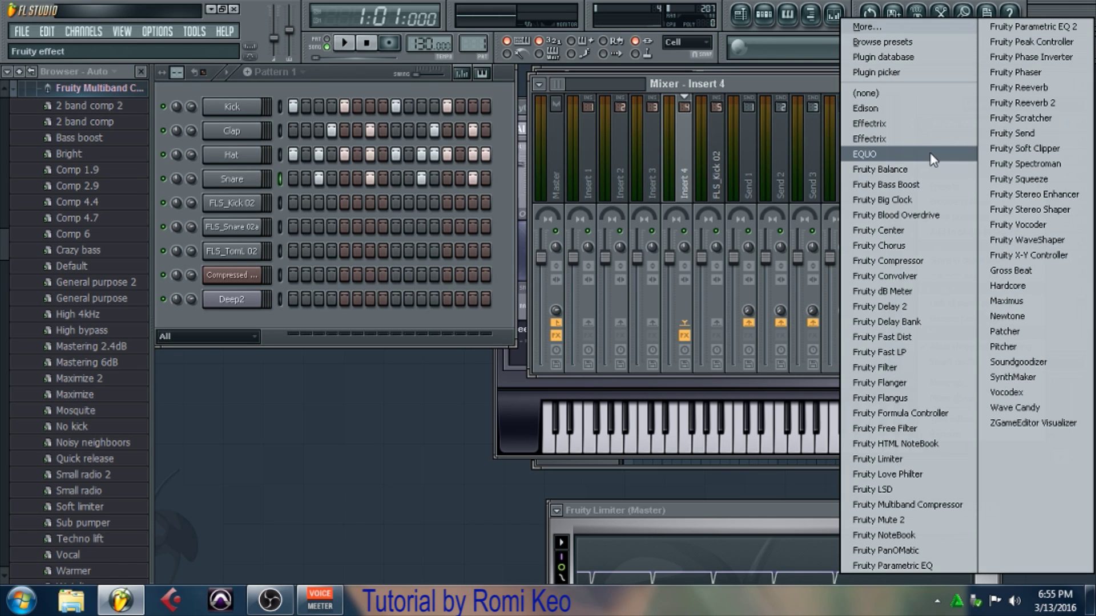
left_click(879, 96)
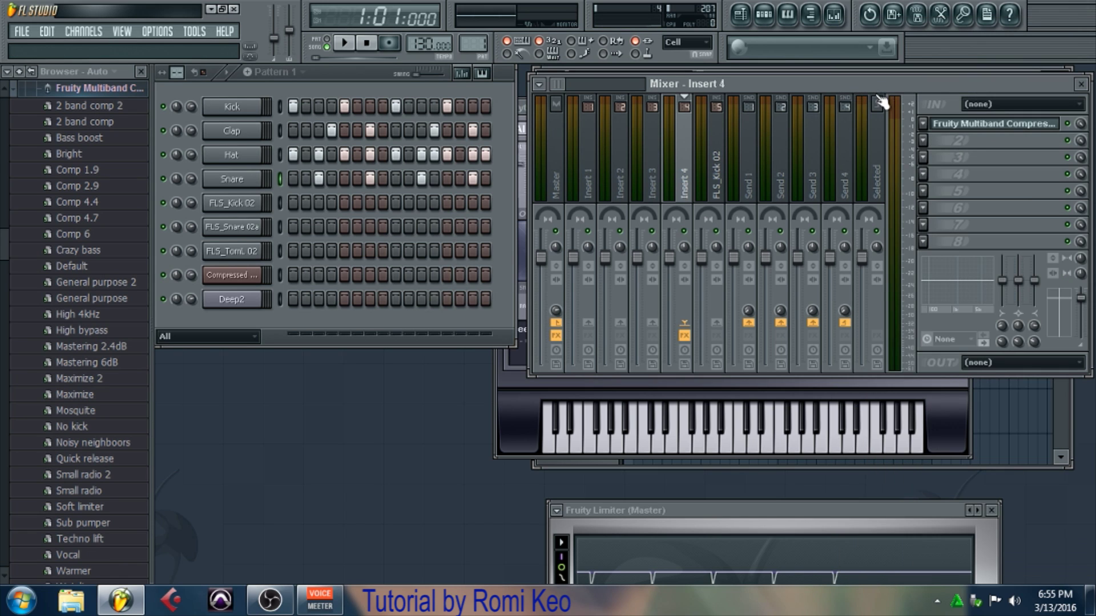
left_click(924, 125)
mouse_move(934, 141)
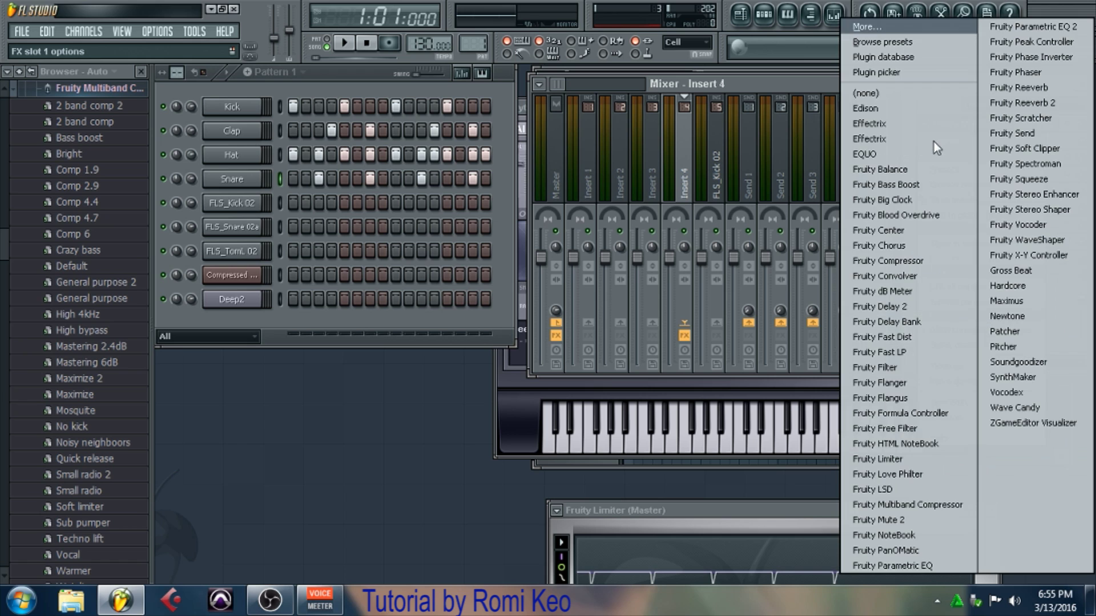
left_click(873, 94)
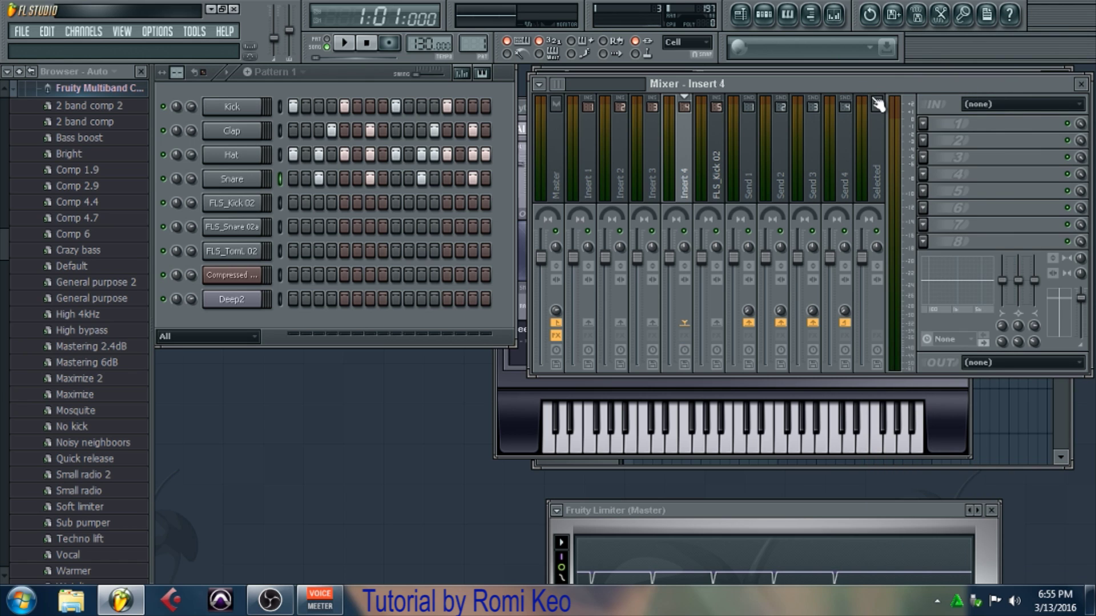
Step: Step back through the mixer tracks to select Insert 1 and collapse the Browser's folders
mouse_move(561, 84)
left_mouse_down()
mouse_move(635, 81)
mouse_move(556, 85)
left_mouse_up()
left_click(658, 147)
left_click(625, 165)
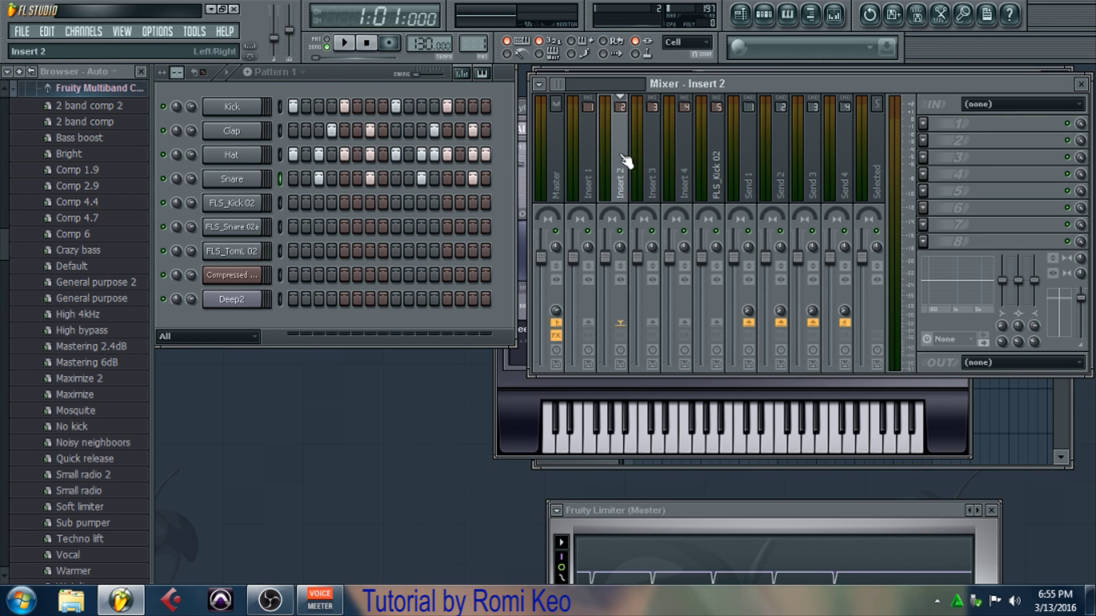
left_click(592, 169)
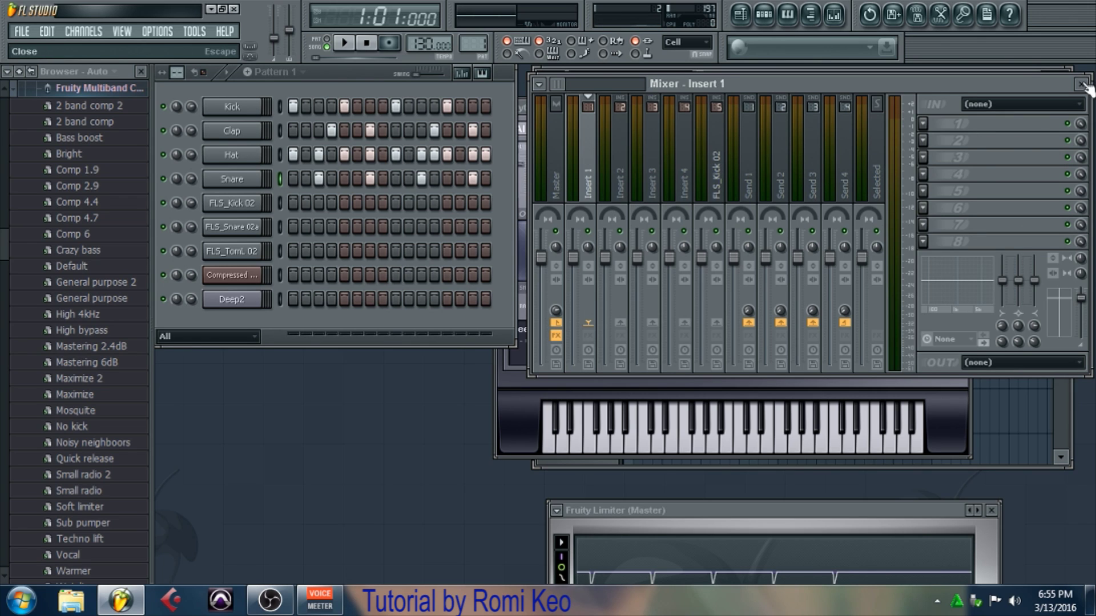
left_click(26, 79)
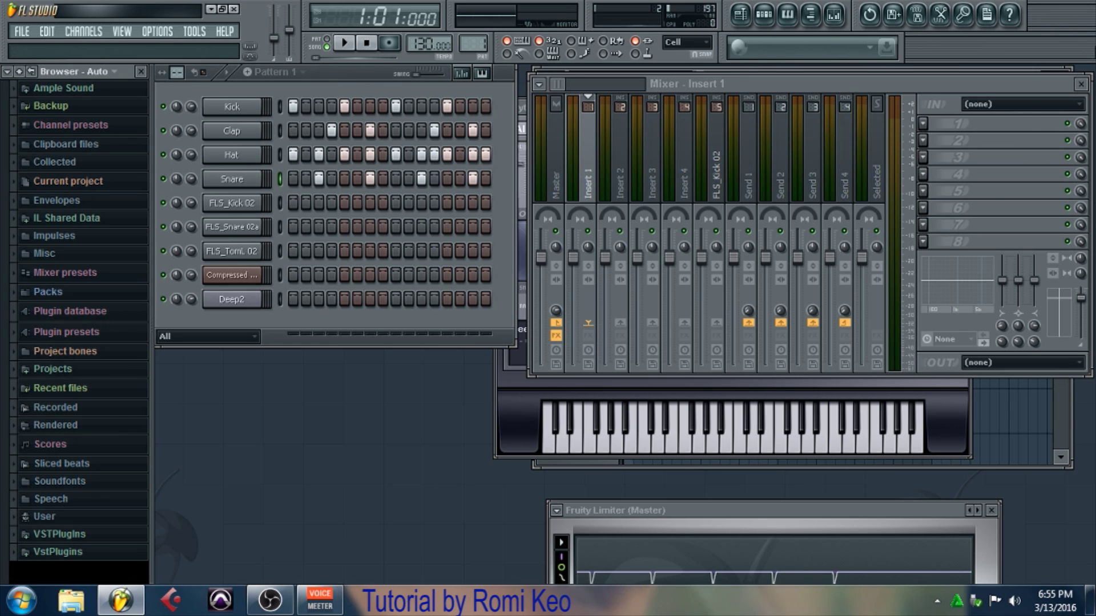
Step: Close the Mixer, Playlist and Fruity Limiter windows so only the step sequencer stays open beside the Browser
left_click(1081, 84)
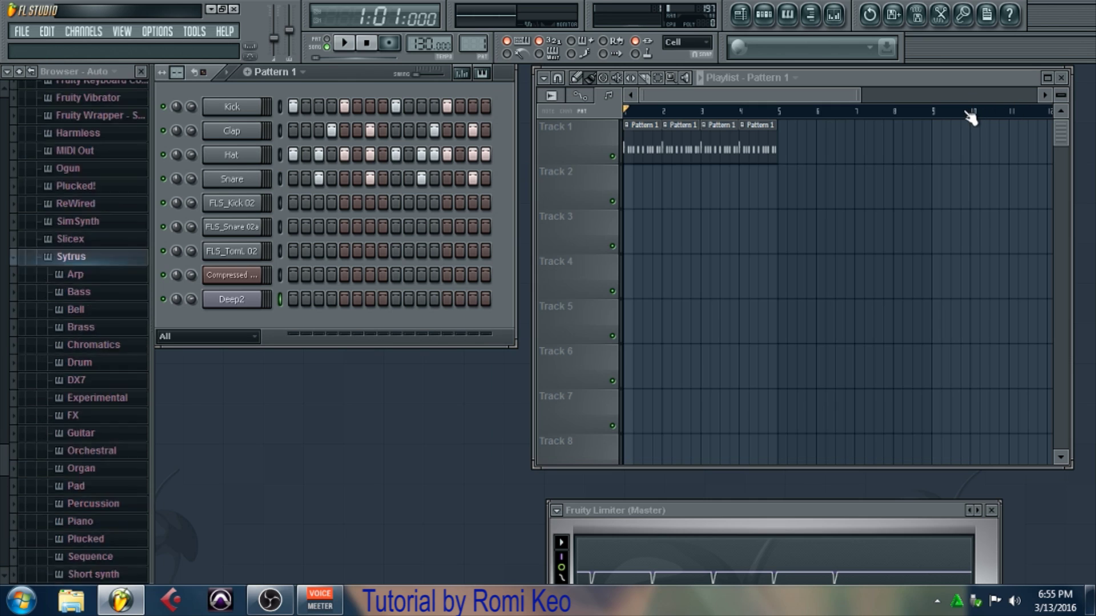
left_click(962, 107)
left_click(1060, 78)
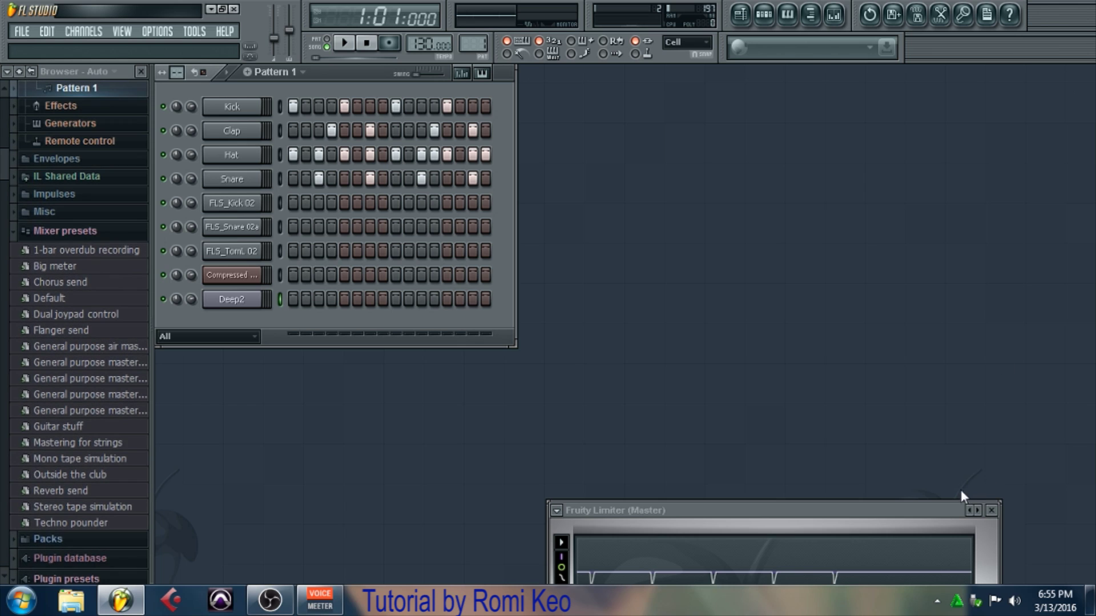
left_click(991, 511)
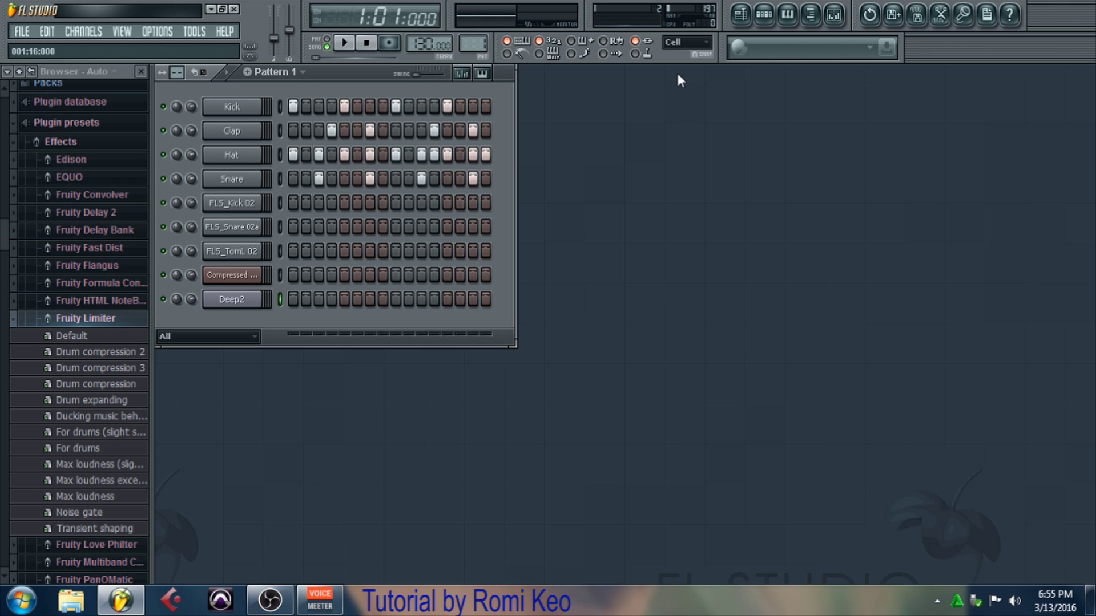
left_click(742, 17)
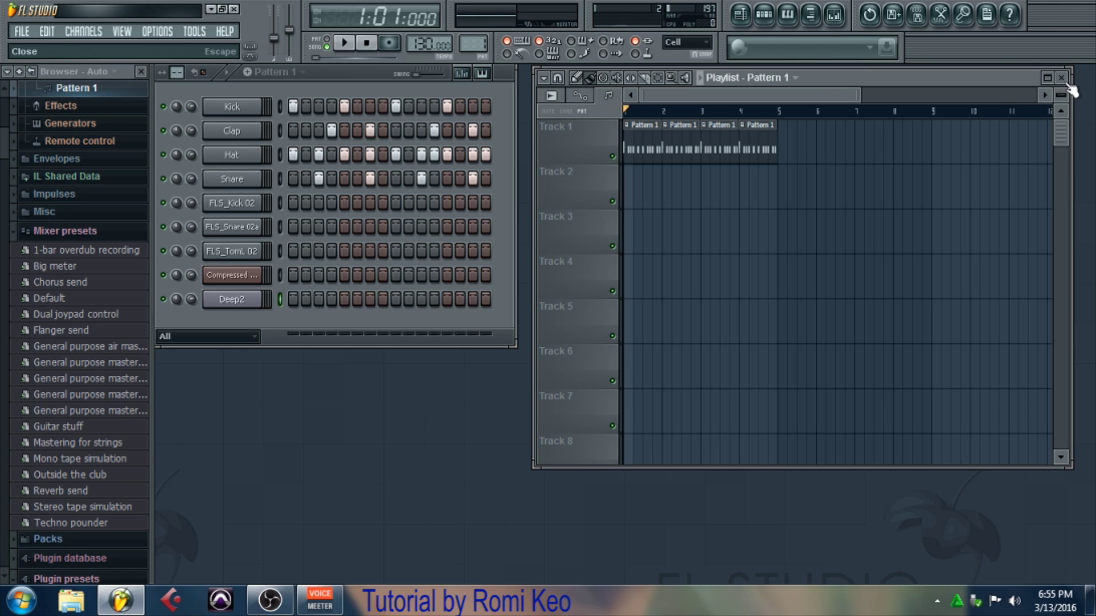
left_click(1061, 78)
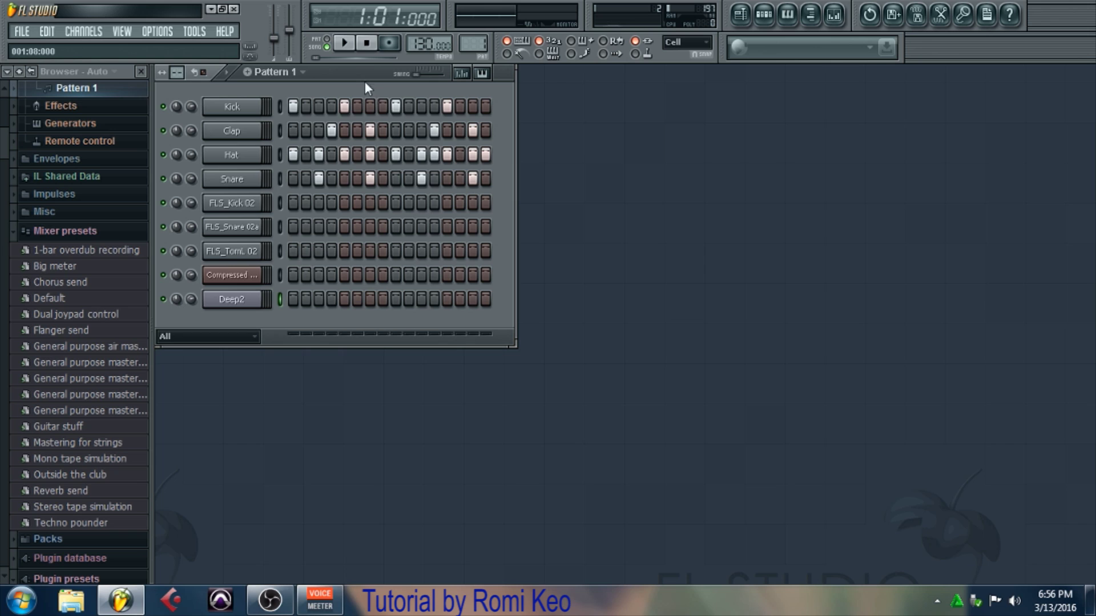
Step: Switch playback to pattern mode and clear all steps of the Kick, Clap, Hat and Snare channels
left_click(328, 40)
left_click_drag(472, 106, 285, 113)
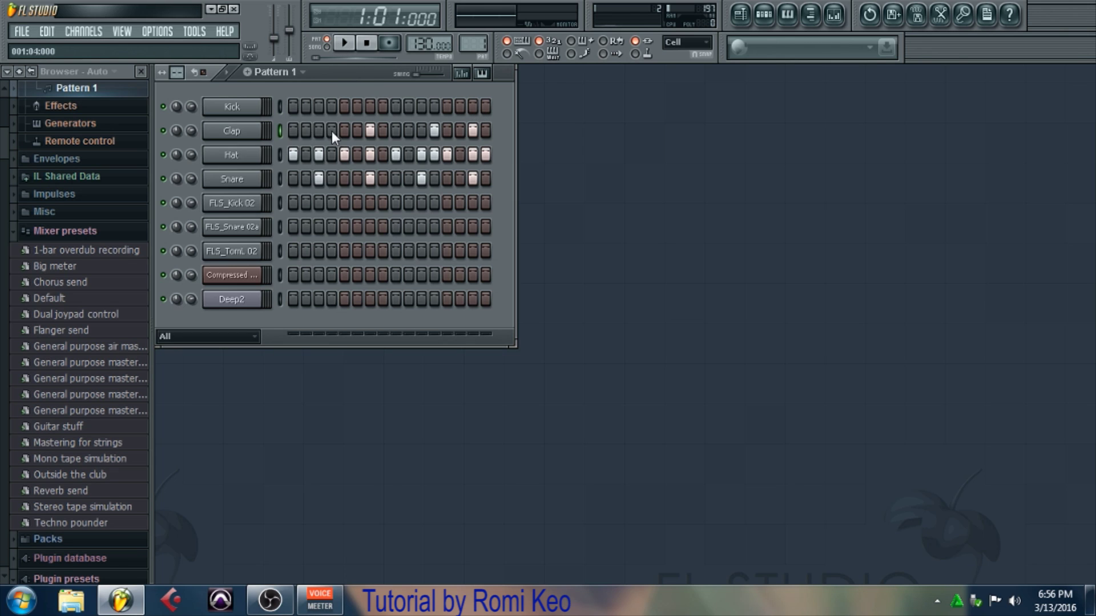
mouse_move(486, 155)
left_mouse_down()
mouse_move(383, 156)
mouse_move(336, 175)
mouse_move(507, 180)
left_mouse_up()
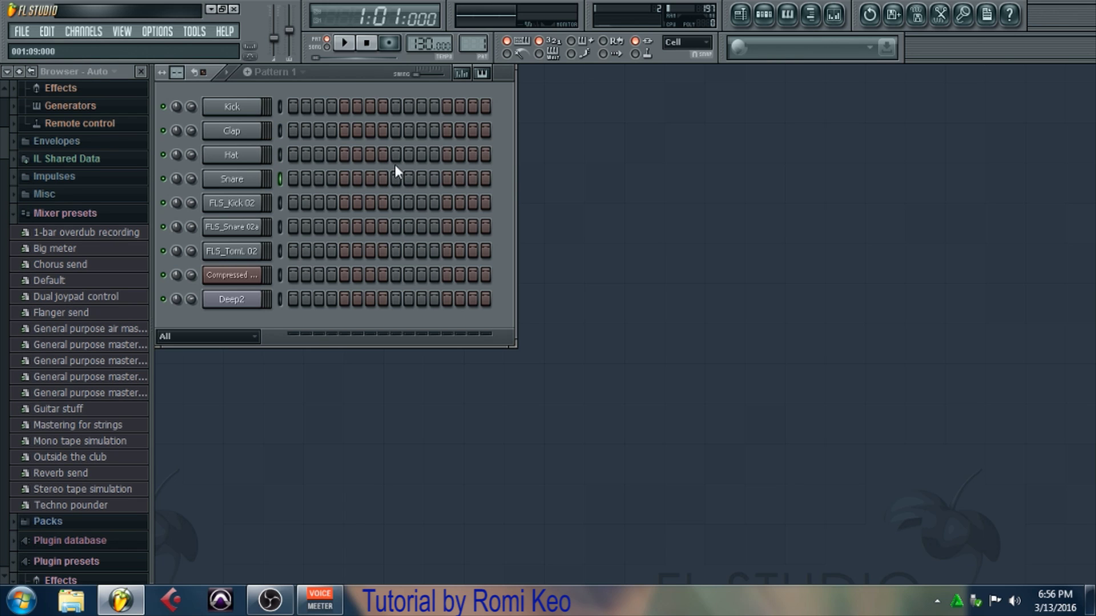
Step: View the Kick channel's empty piano roll and return to the step sequencer
right_click(233, 107)
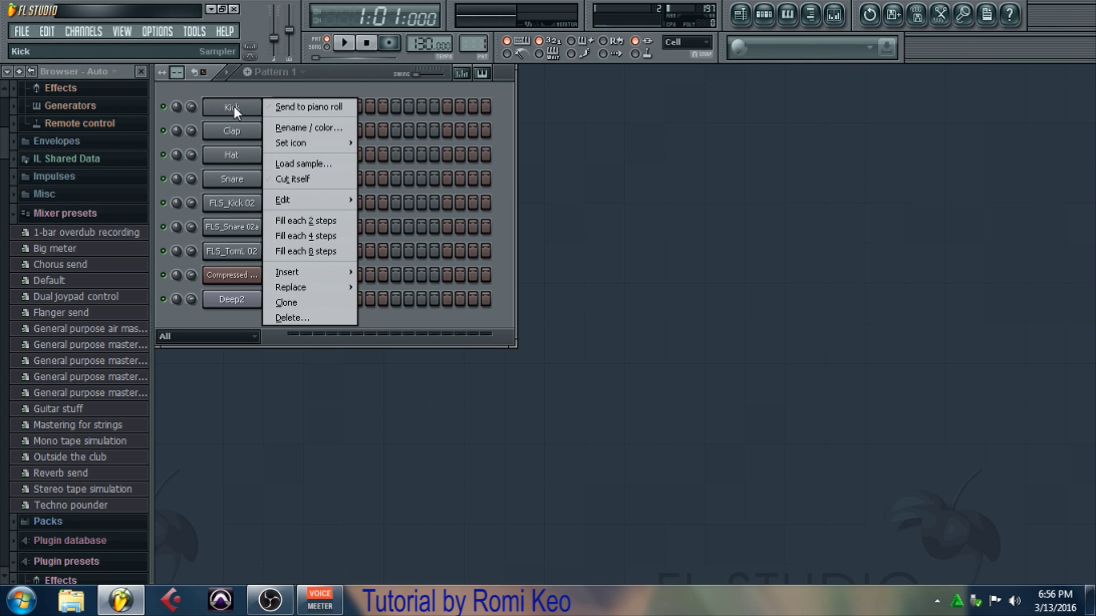
left_click(306, 107)
right_click(235, 133)
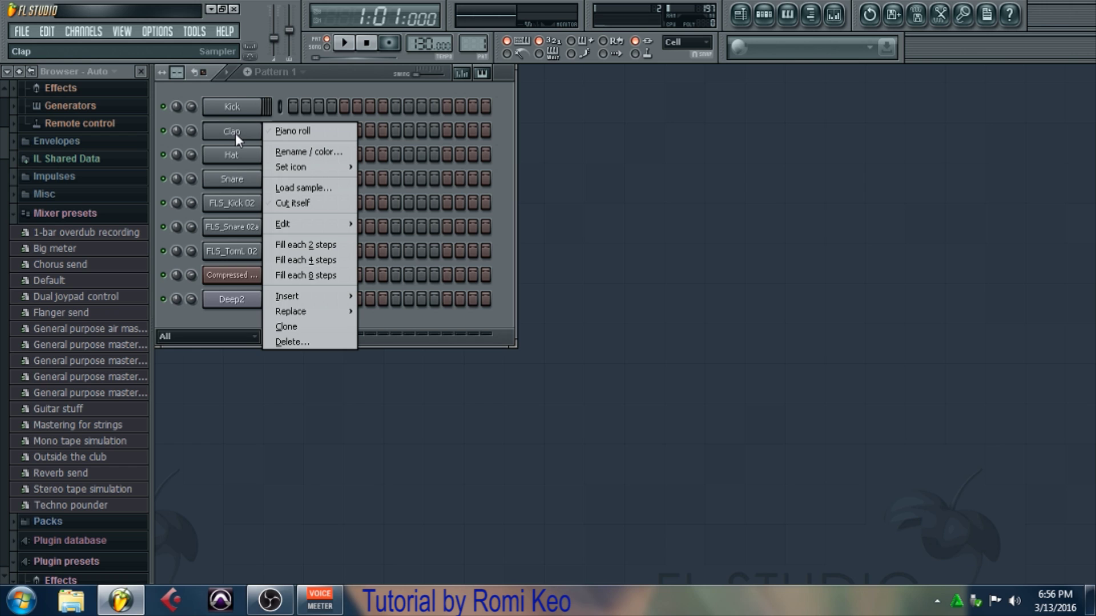
left_click(246, 109)
right_click(244, 107)
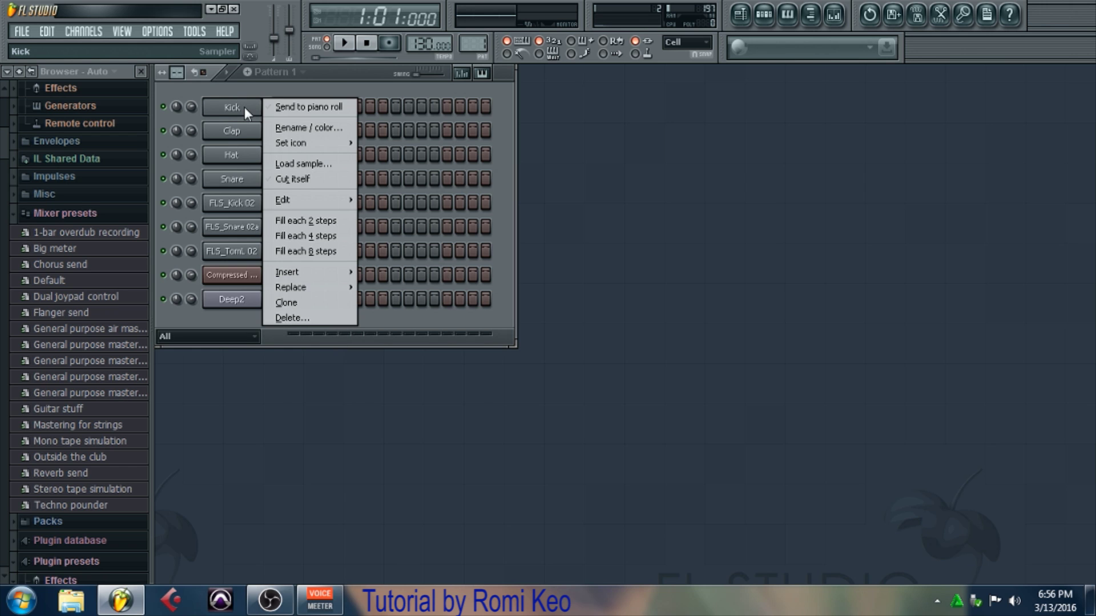
left_click(276, 107)
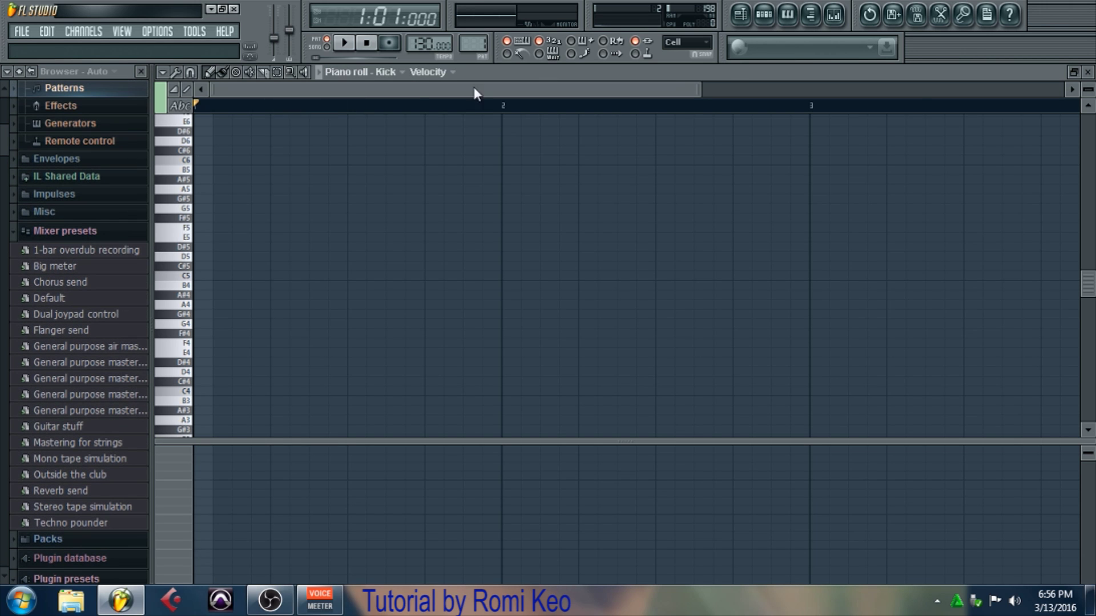
left_click(1087, 72)
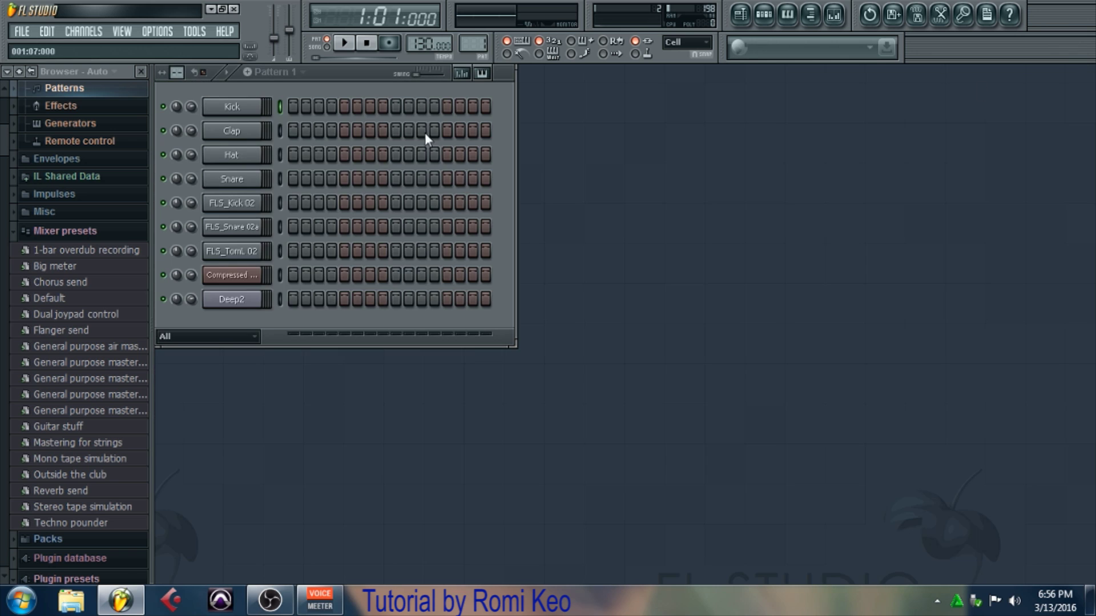
Step: Open the Kick channel's piano roll and place four C5 notes, one on each beat of bar 1
right_click(254, 118)
left_click(314, 108)
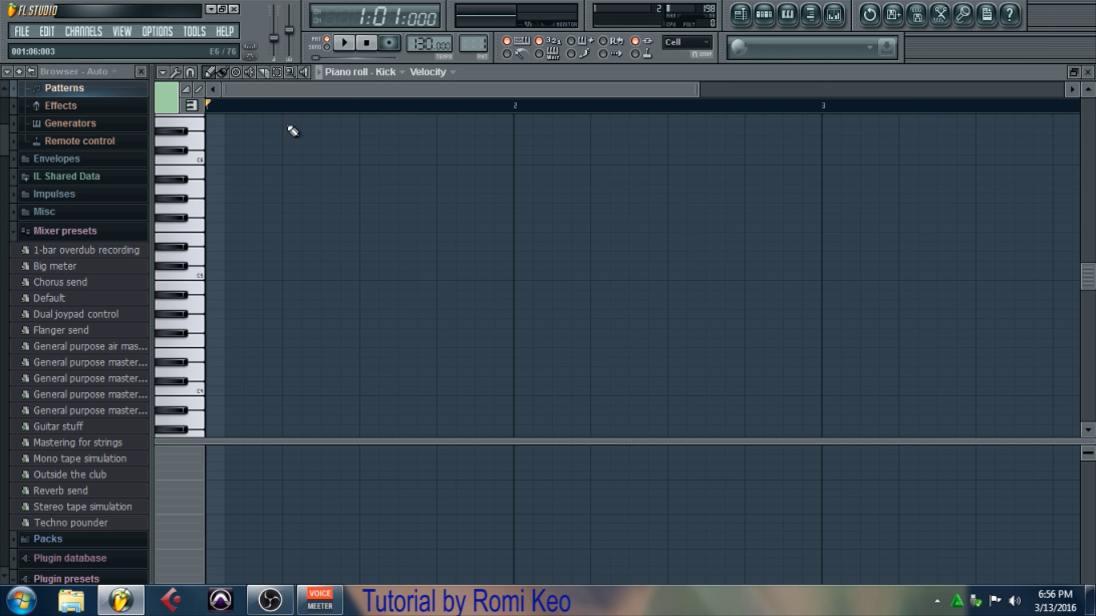
left_click_drag(388, 87, 309, 111)
left_click(212, 277)
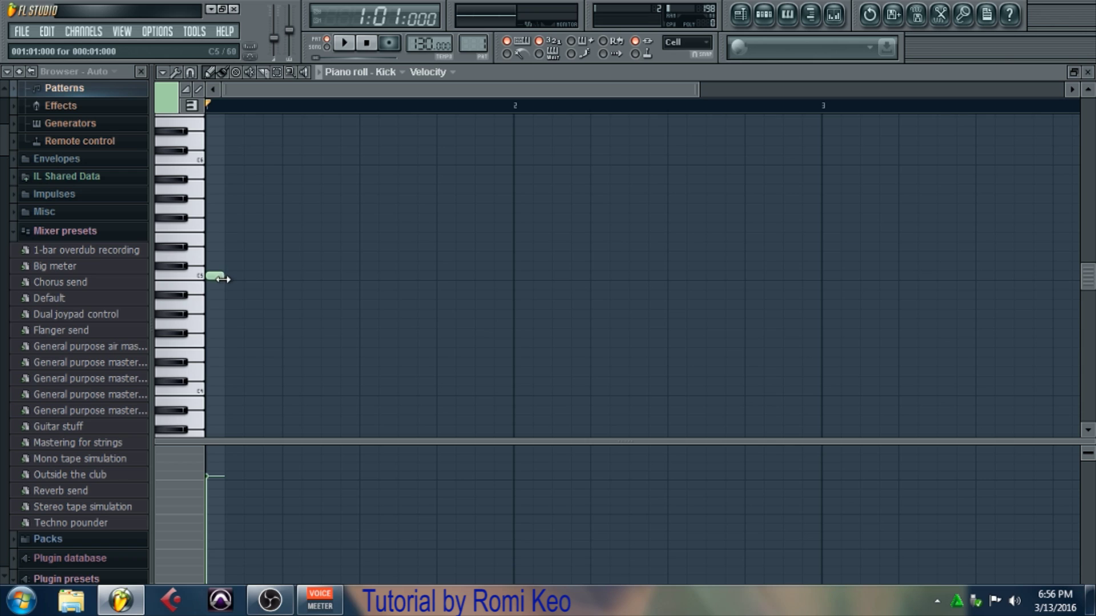
left_click(292, 278)
left_click(370, 277)
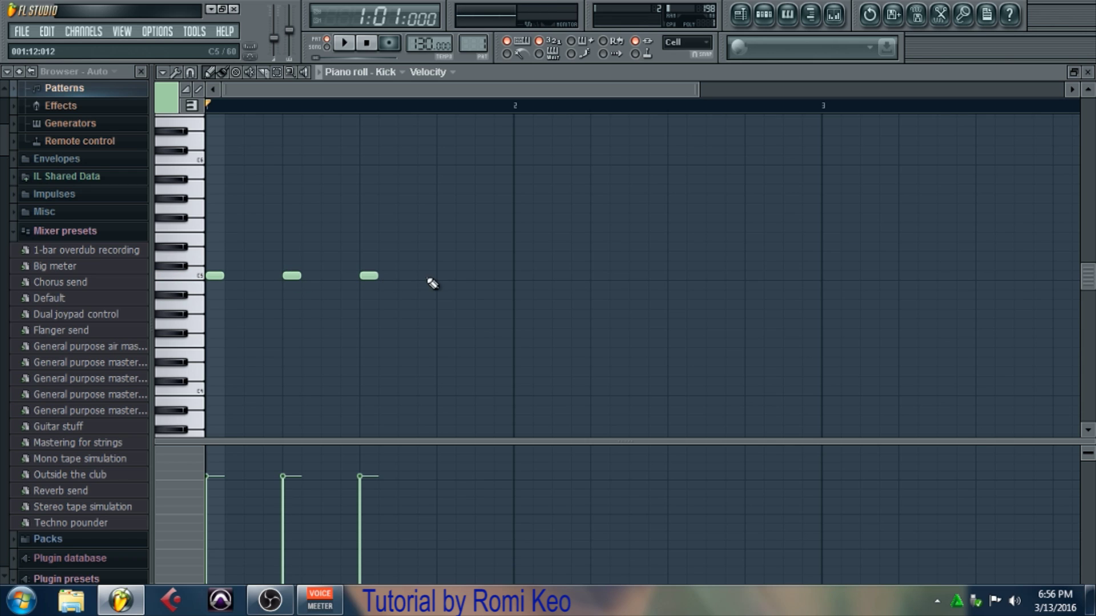
left_click(441, 277)
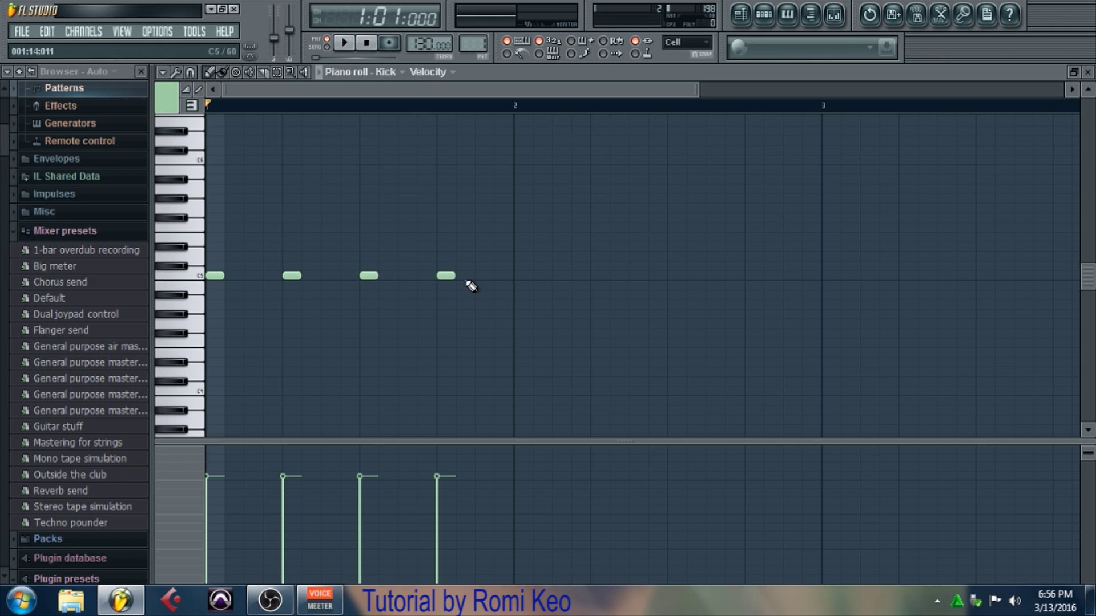
Step: Erase the Kick notes on beats 2, 3 and 4 and place them again at C5
right_click(446, 276)
right_click(291, 276)
left_click(294, 277)
left_click(443, 278)
right_click(445, 277)
right_click(368, 278)
left_click(368, 277)
left_click(446, 276)
Step: Close the Kick piano roll, reopen it from the channel's note preview, and return to the step sequencer
left_click(1087, 73)
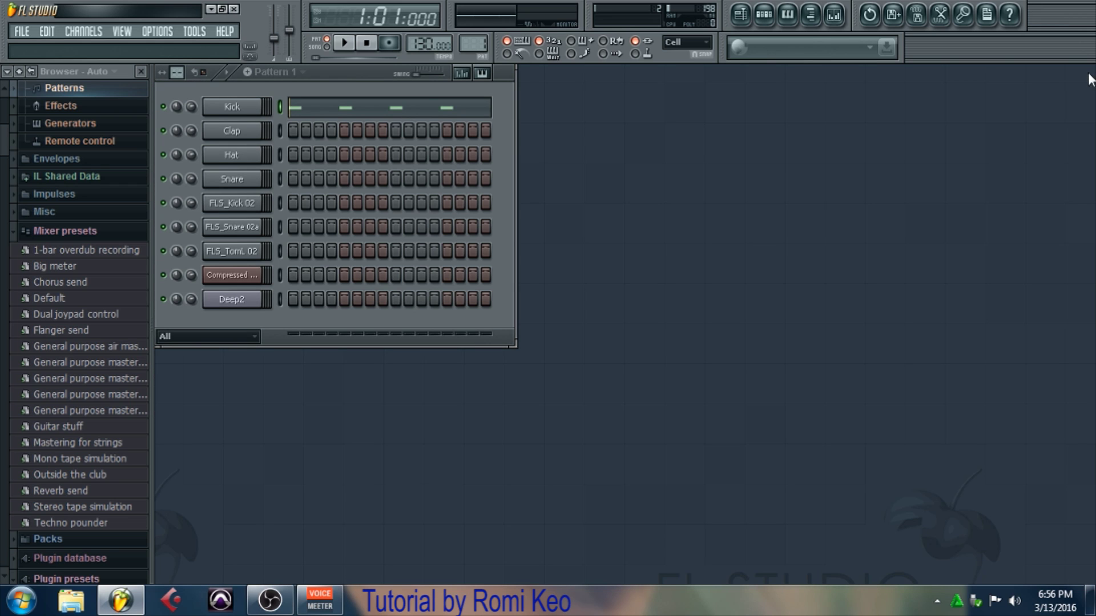
left_click(371, 111)
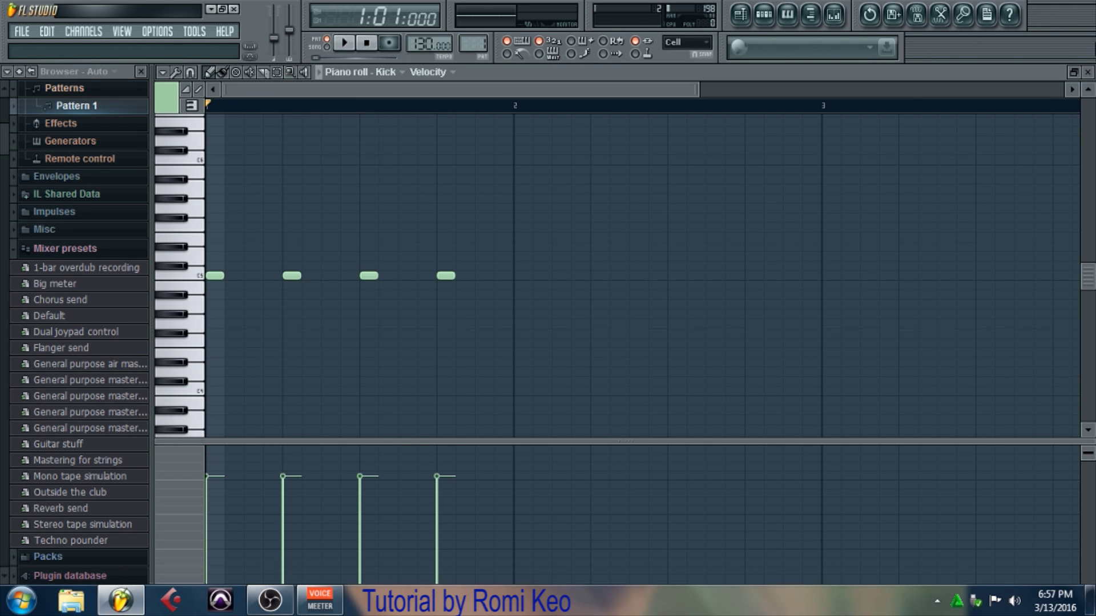
left_click(1089, 76)
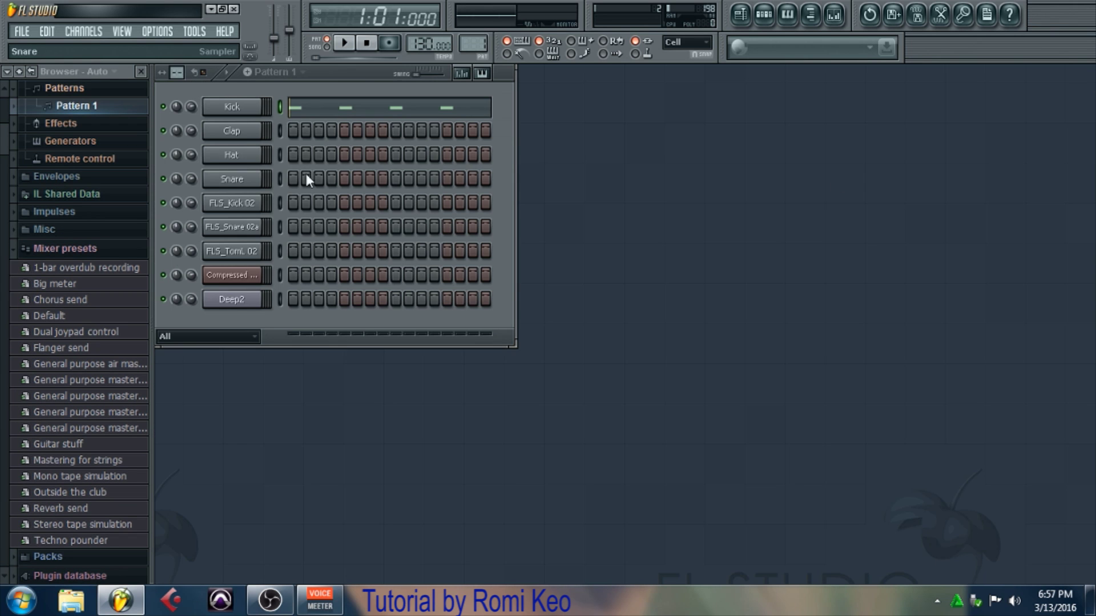
Step: Open the Clap channel's piano roll and place C5 notes on steps 4, 7, 12 and 15 of bar 1 with the pattern playing
right_click(243, 132)
left_click(311, 134)
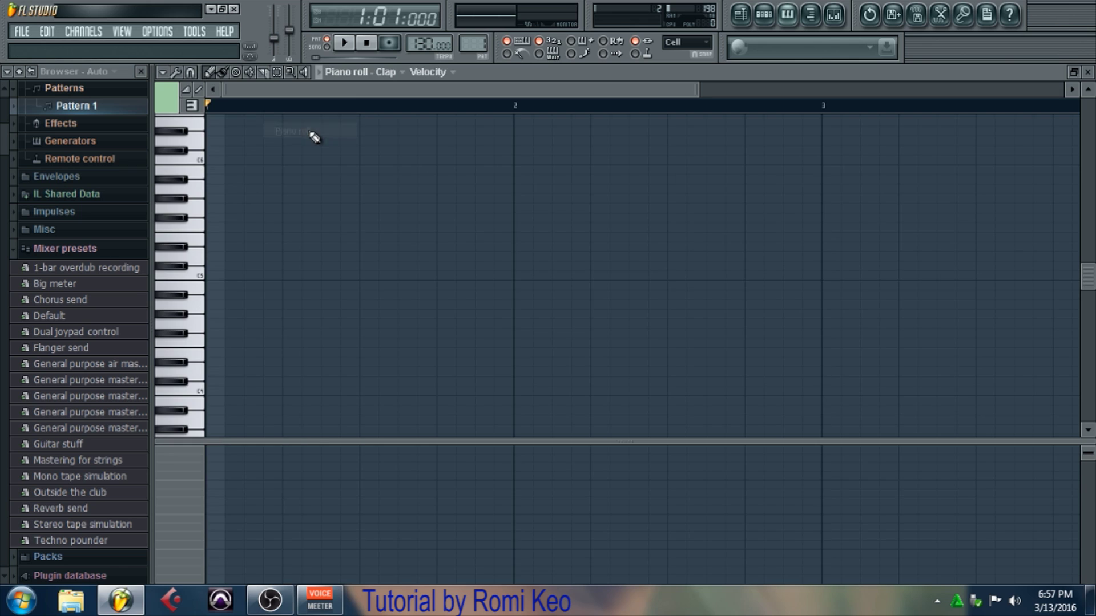
left_click(268, 276)
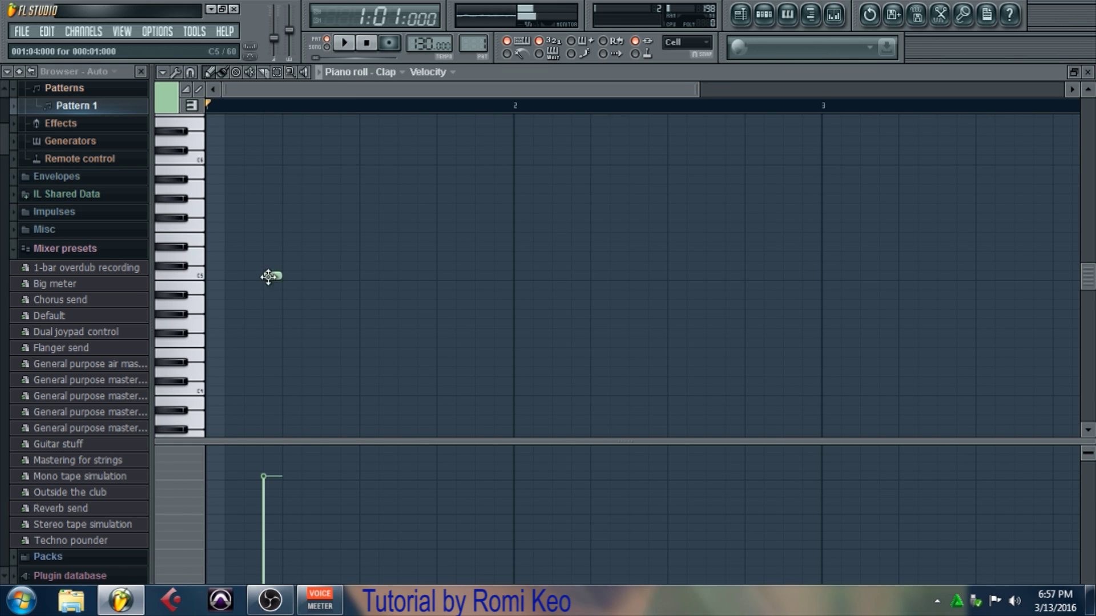
key("space")
left_click(329, 276)
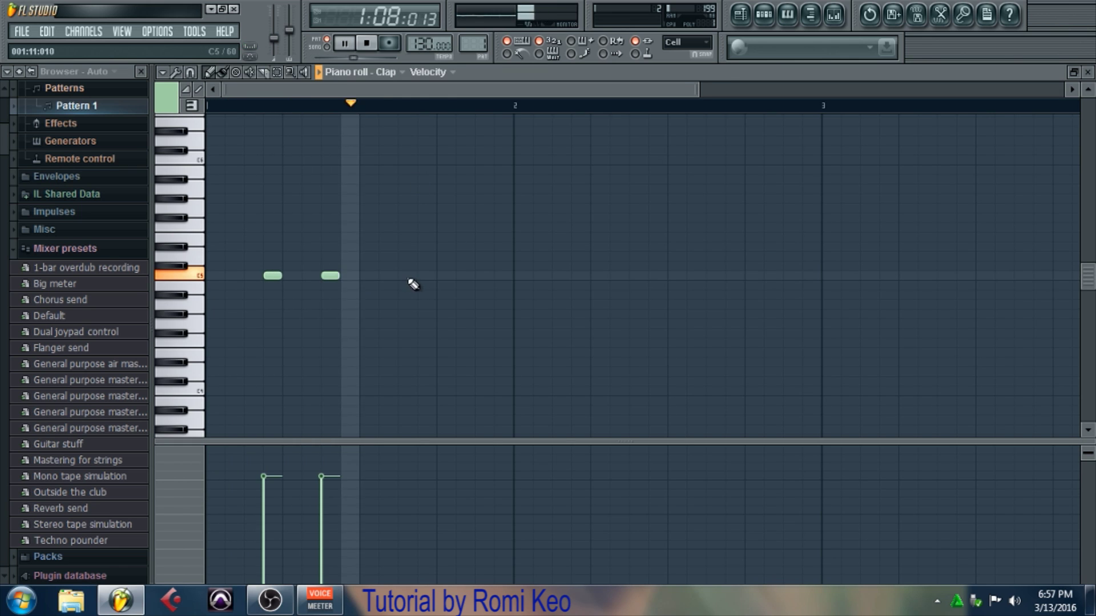
left_click(427, 276)
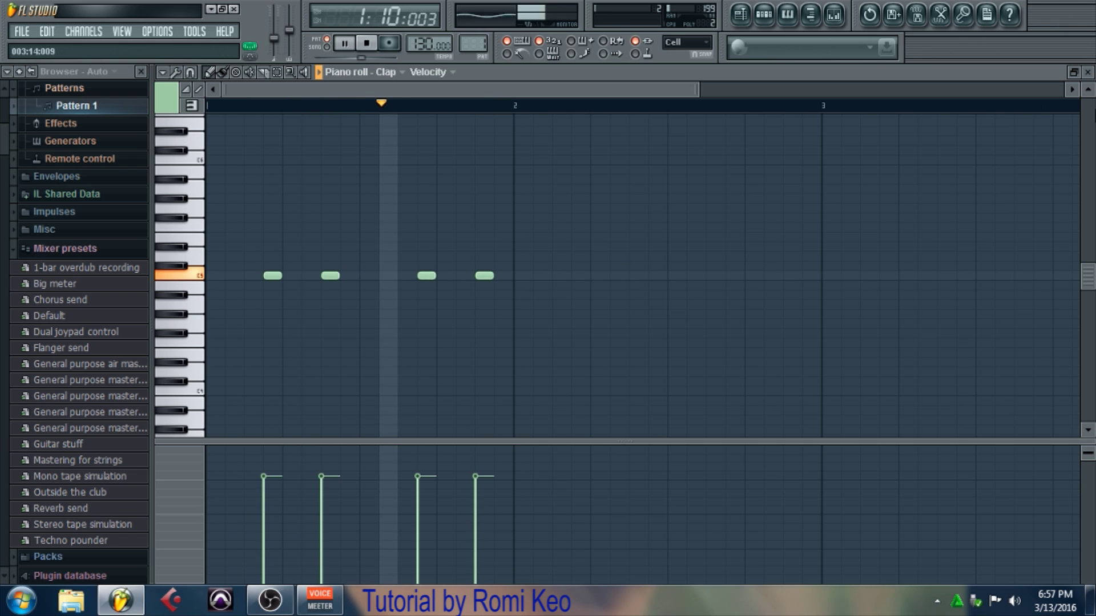
Step: Open the Hat channel's piano roll and place C5 notes on steps 1, 3, 4 and 5 of bar 1
key("F7")
right_click(249, 152)
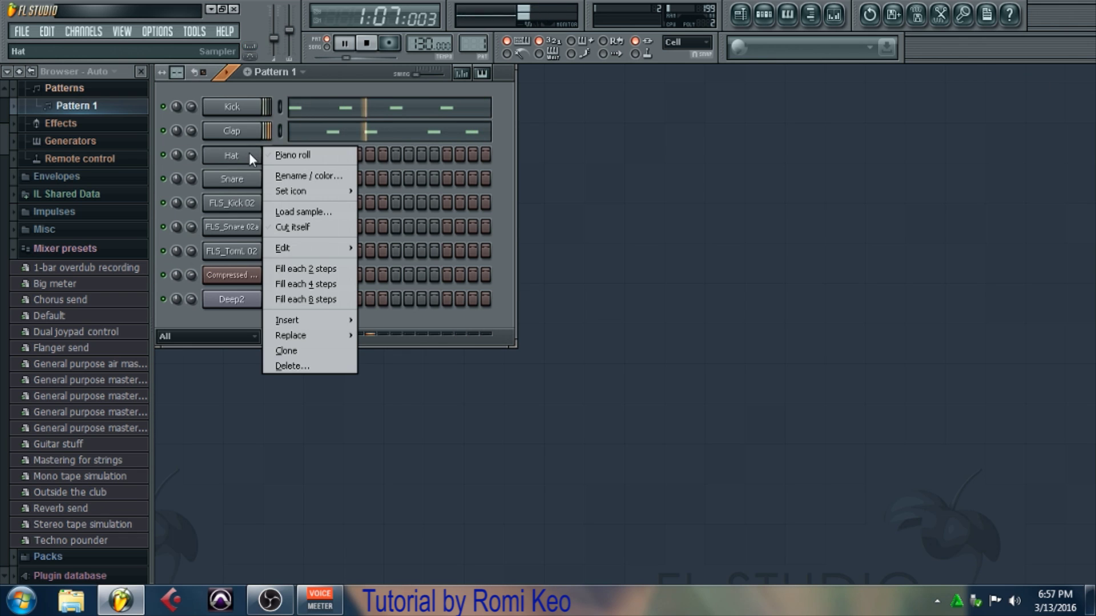
left_click(323, 155)
left_click(216, 277)
left_click(252, 276)
left_click(273, 276)
left_click(291, 276)
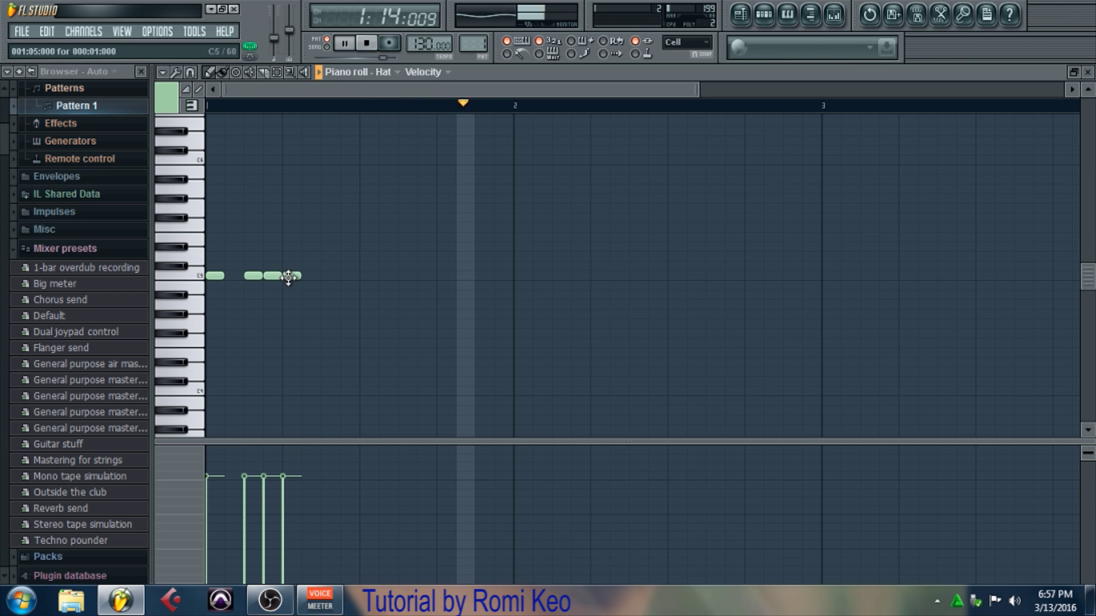
Step: Add Hat notes at C5 on steps 7, 8, 9, 11, 13 and 15 of bar 1, and stop playback
left_click(331, 277)
left_click(349, 276)
left_click(368, 276)
left_click(407, 276)
left_click(444, 276)
left_click(484, 276)
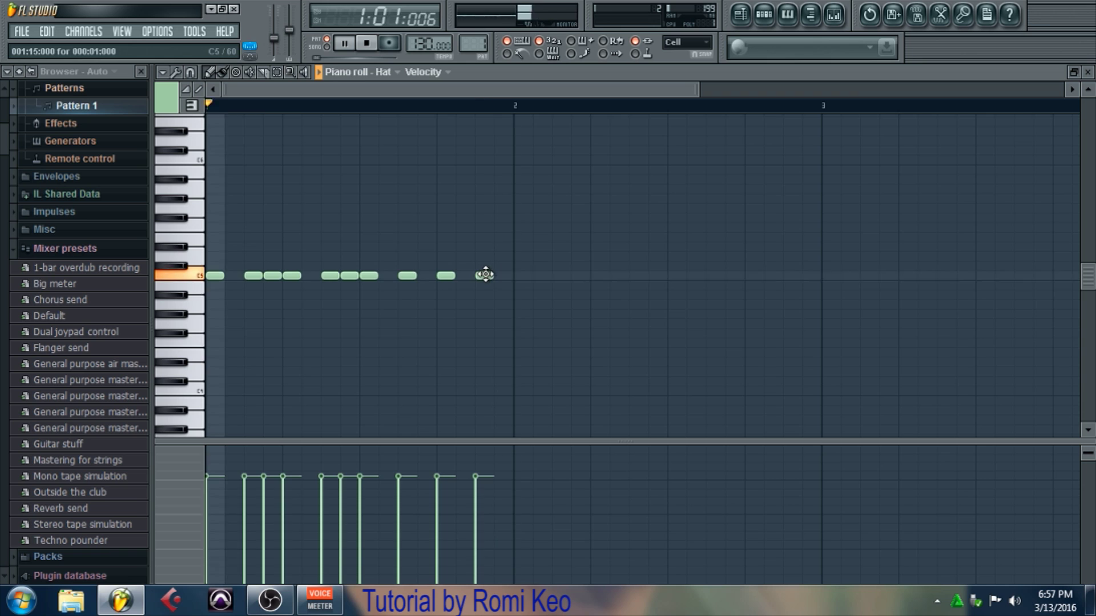
key("space")
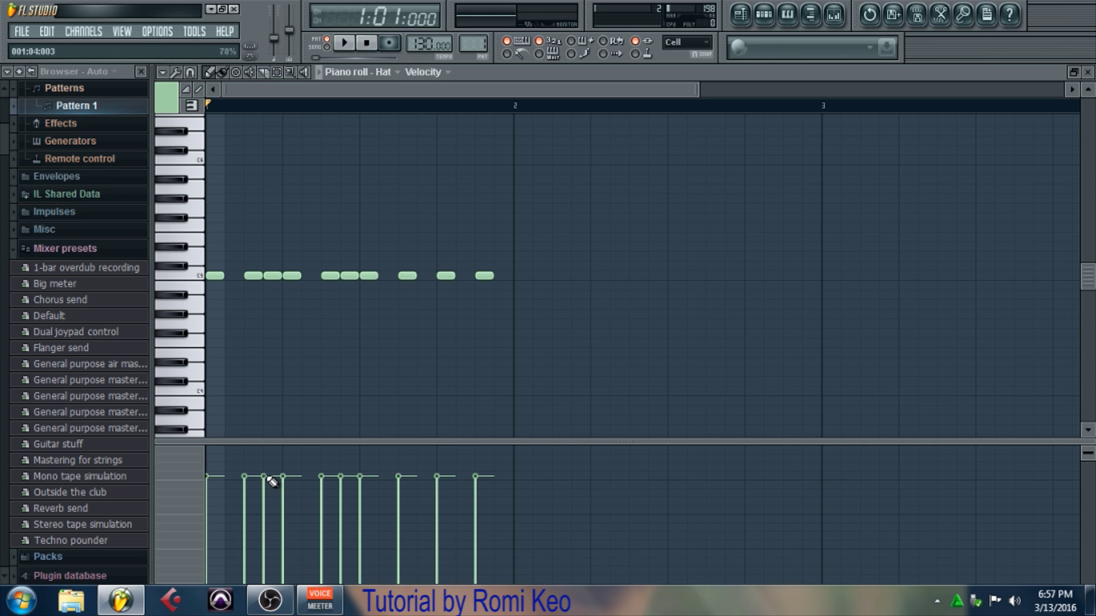
Step: Lower the velocities of the Hat notes on steps 4, 7, 8, 11 and 15 by varying amounts and play the pattern
left_click_drag(266, 476, 263, 504)
left_click_drag(340, 477, 341, 500)
left_click(322, 480)
left_click(321, 489)
left_click(397, 505)
left_click(475, 501)
key("space")
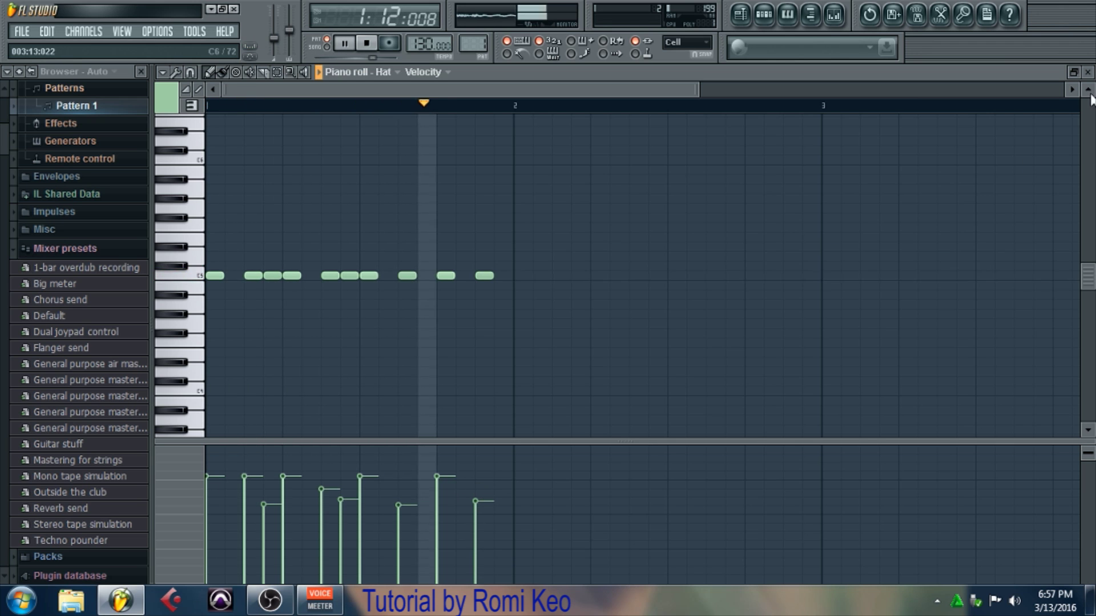
Step: Slightly lower the step 9 Hat note's velocity, add a C5 note on step 10, and return to the stopped step sequencer
left_click_drag(360, 482, 370, 410)
left_click(365, 485)
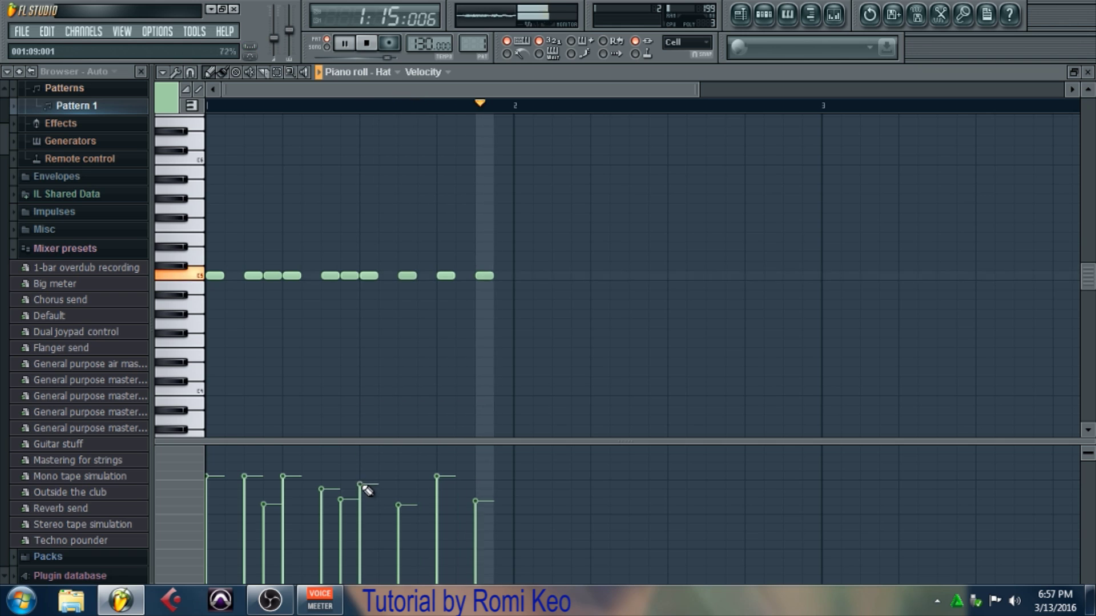
left_click(388, 276)
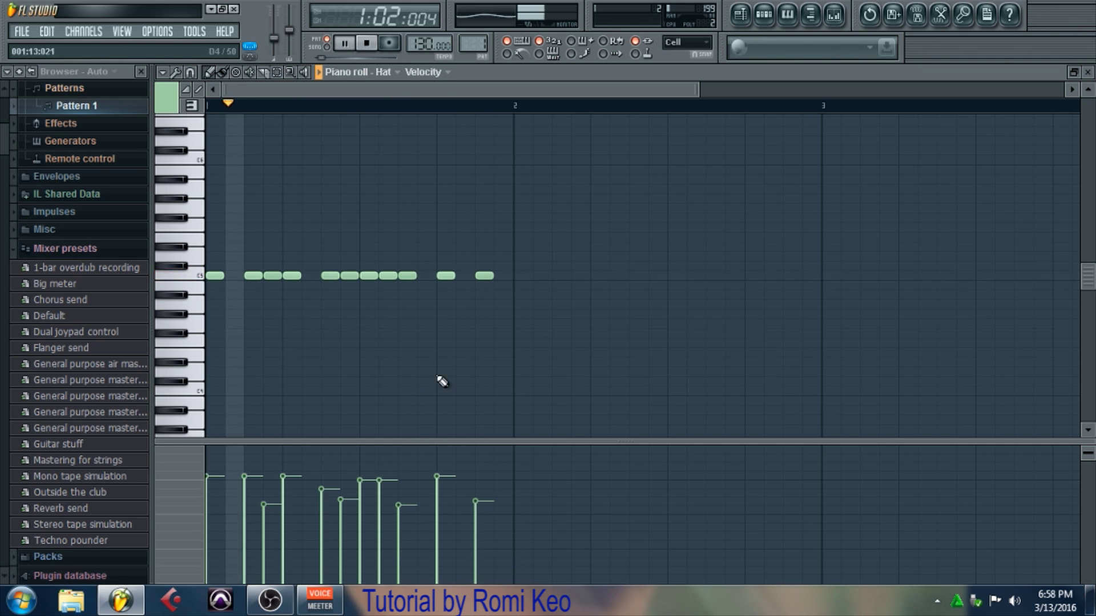
left_click(1087, 72)
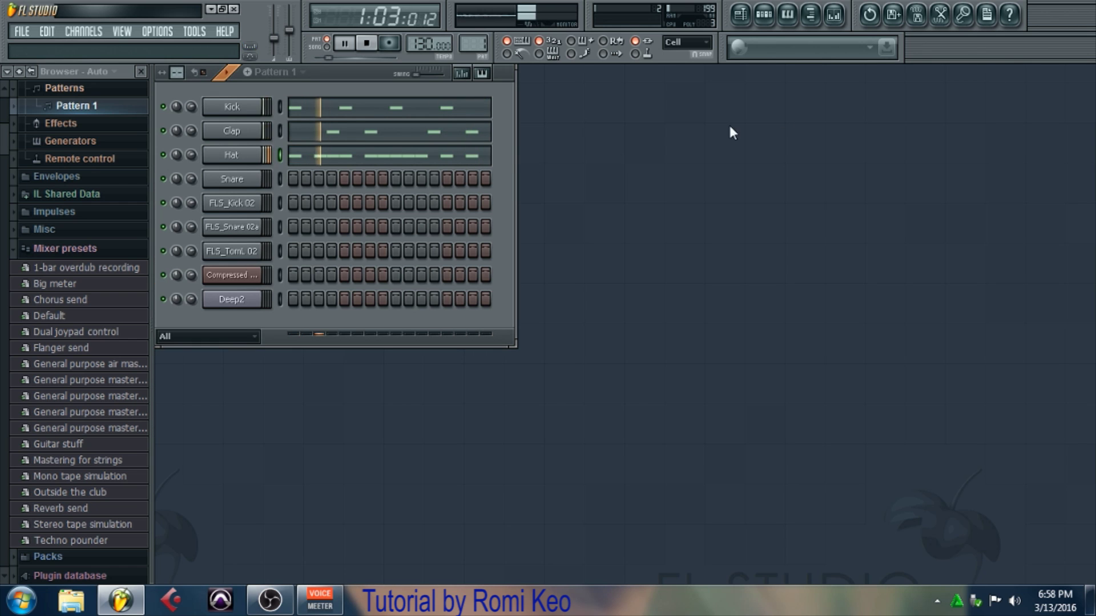
key("space")
Step: Place Snare notes at C5 on steps 3, 7, 11 and 15 in its piano roll, and audition the pattern from the step sequencer
right_click(232, 178)
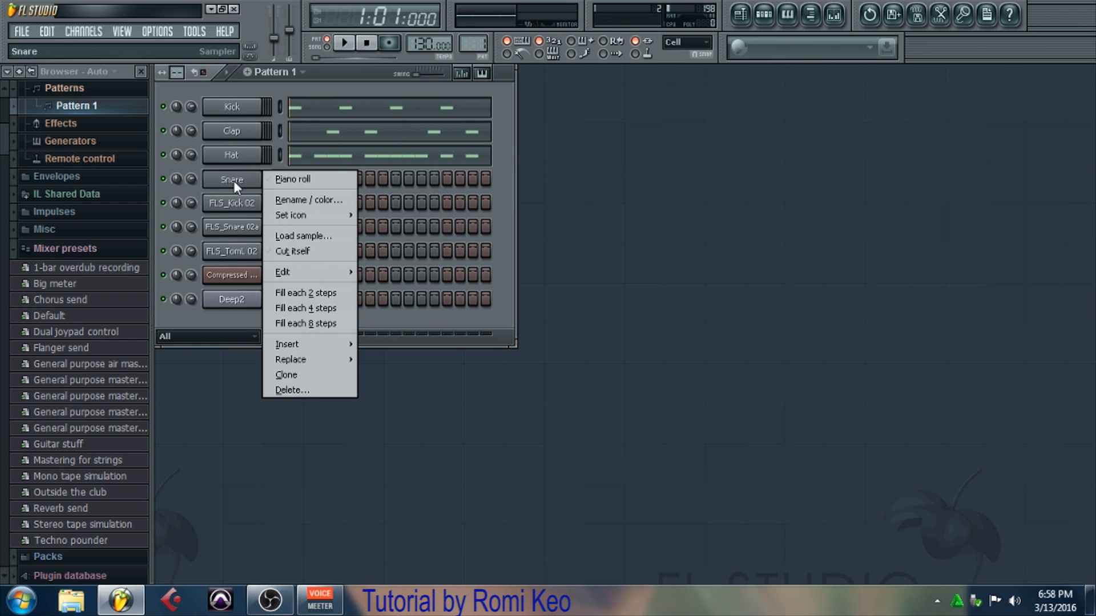
left_click(308, 180)
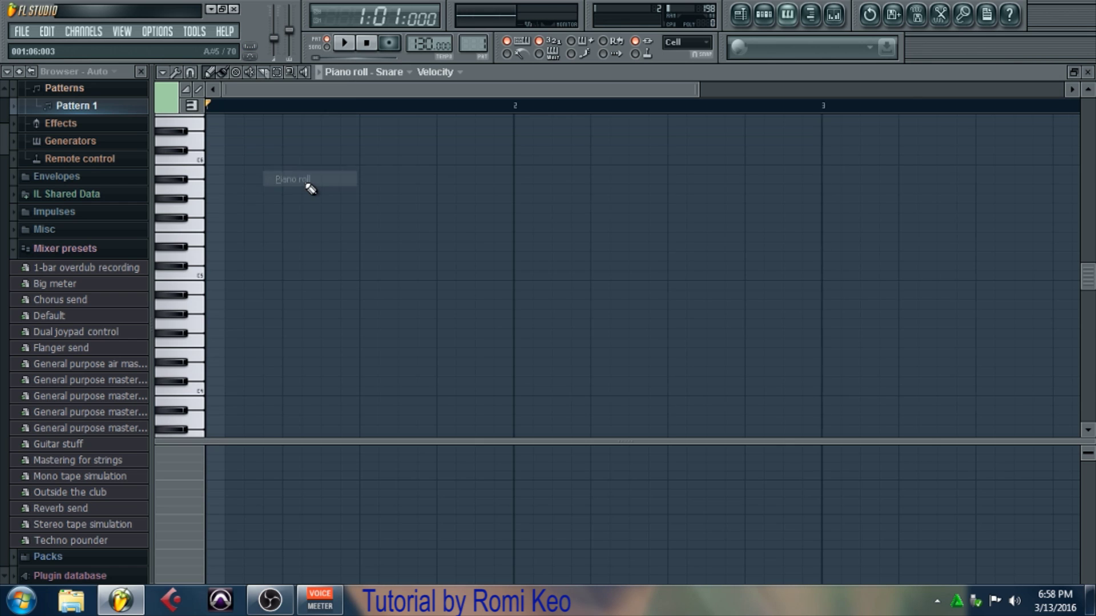
left_click(253, 276)
left_click(330, 276)
left_click(407, 276)
left_click(483, 276)
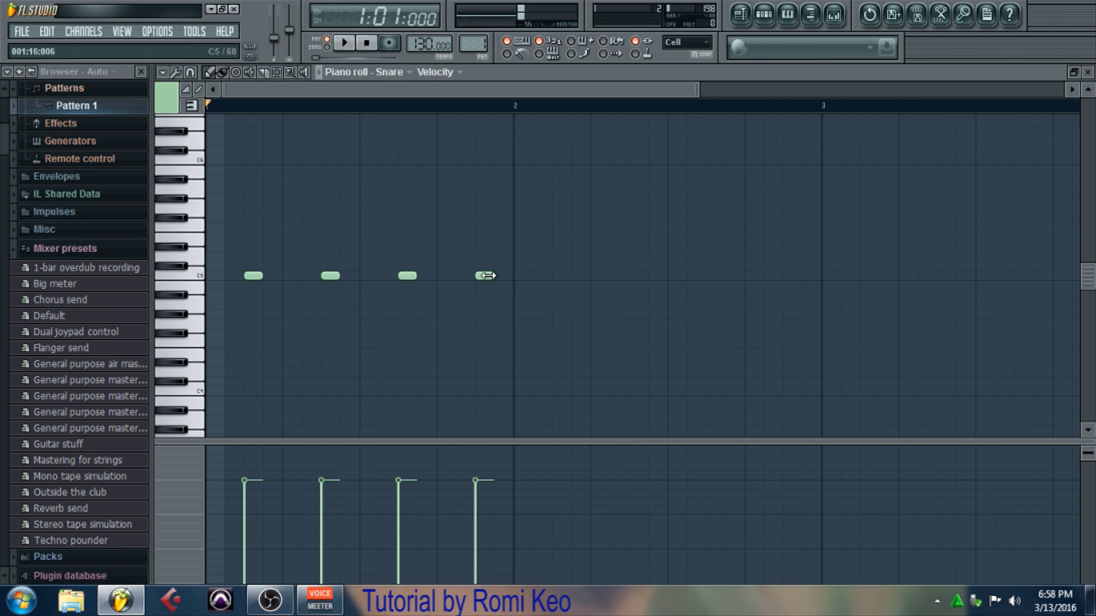
left_click(1086, 74)
key("space")
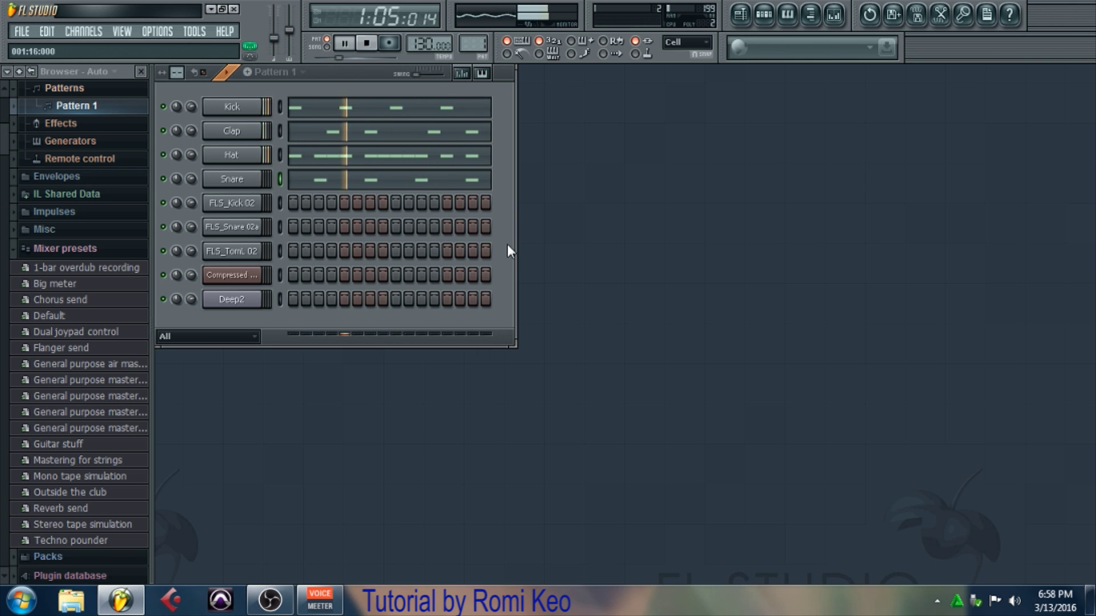
key("space")
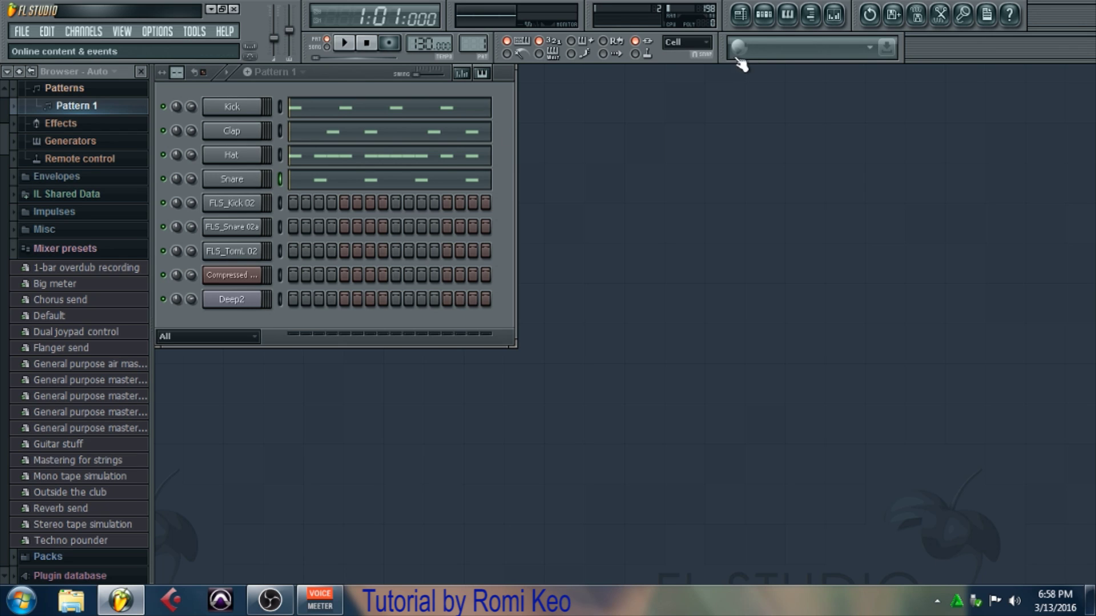
Step: Show the Playlist, switch playback to song mode, and erase the Pattern 1 clips at bars 3 and 4 on Track 1
left_click(744, 17)
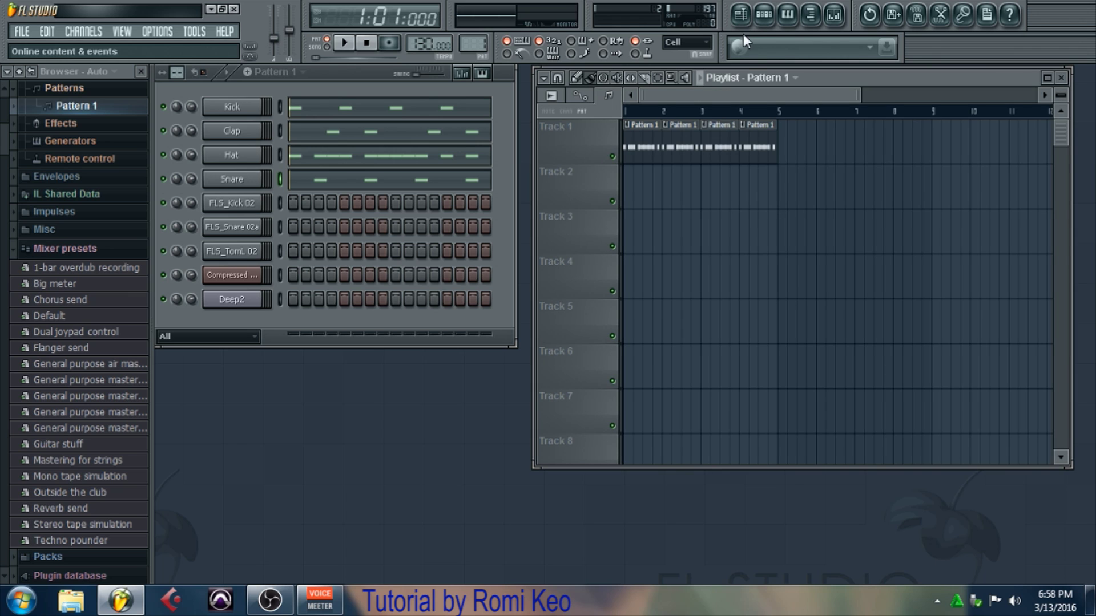
left_click(327, 47)
key("space")
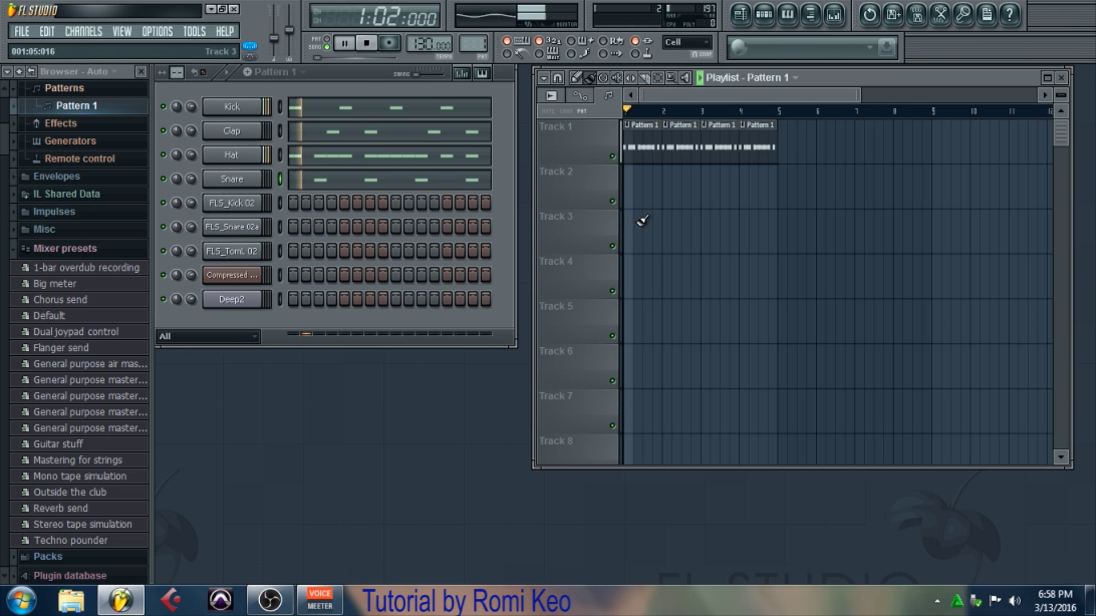
key("space")
right_click(713, 144)
right_click(763, 150)
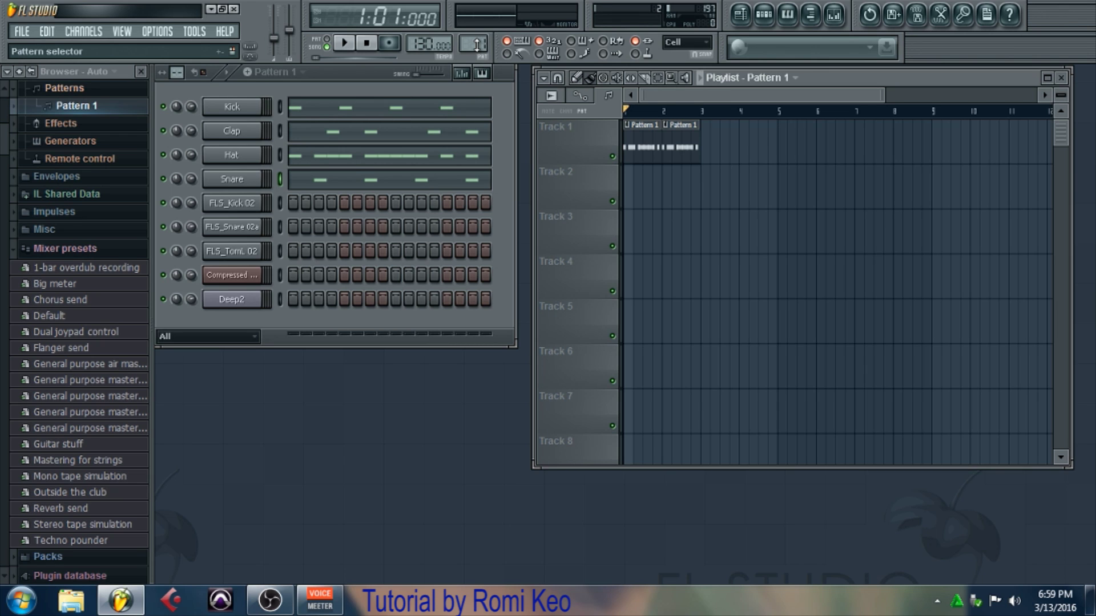
Step: In Pattern 2, place Deep2 notes at C5 in its piano roll: one-step notes on steps 4 and 12, two-step notes on steps 7 and 15
scroll(474, 44, "up", 1)
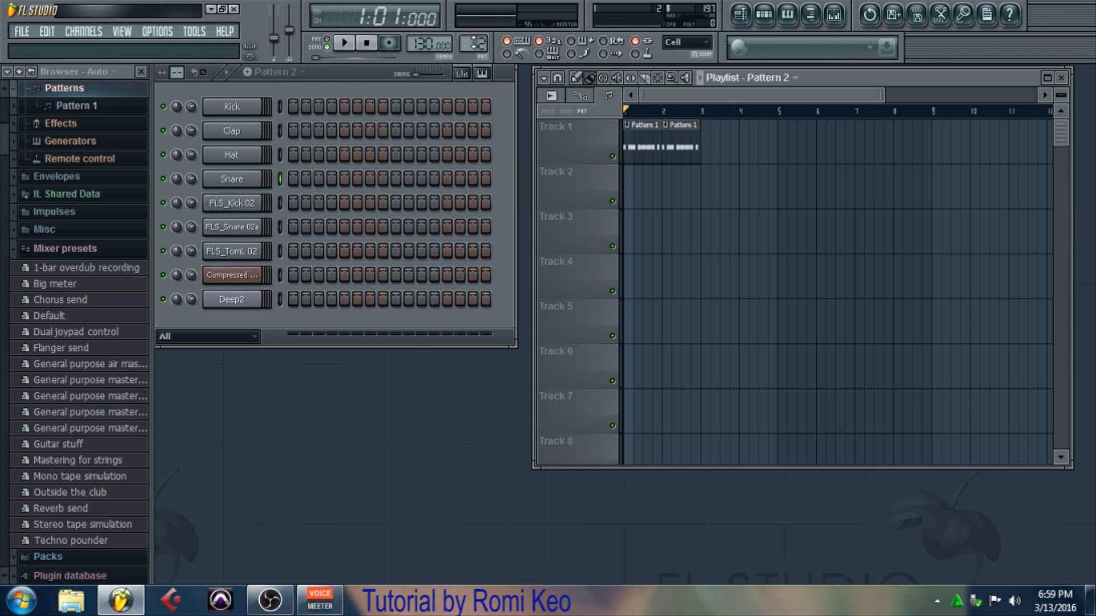
left_click_drag(820, 95, 706, 100)
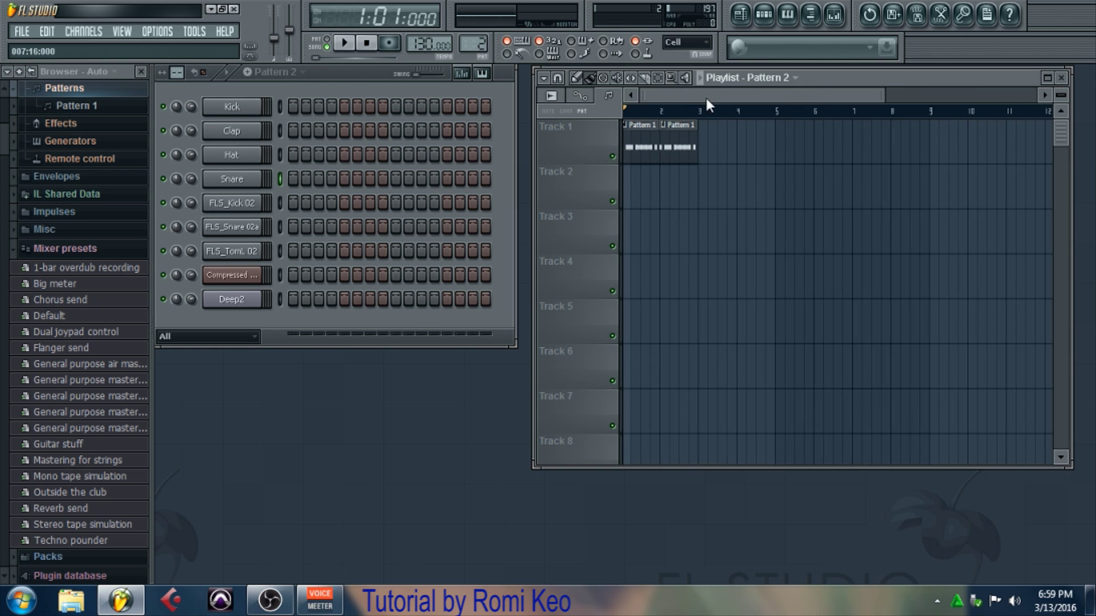
right_click(236, 302)
left_click(316, 300)
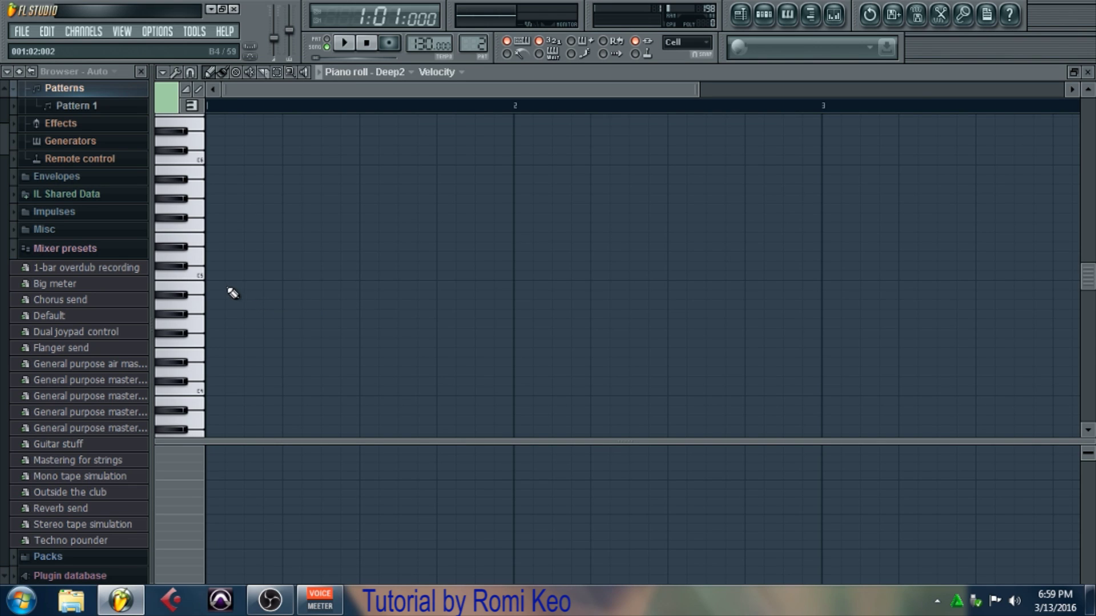
left_click(274, 277)
left_click(337, 276)
left_click_drag(340, 276, 360, 276)
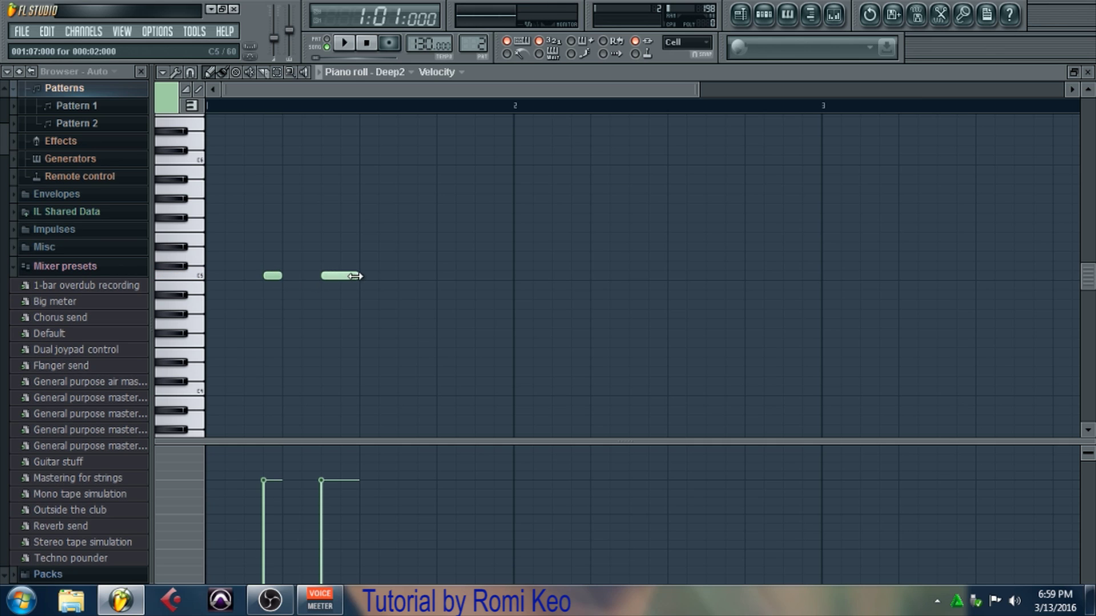
left_click(428, 277)
left_click_drag(455, 279, 443, 276)
left_click(484, 277)
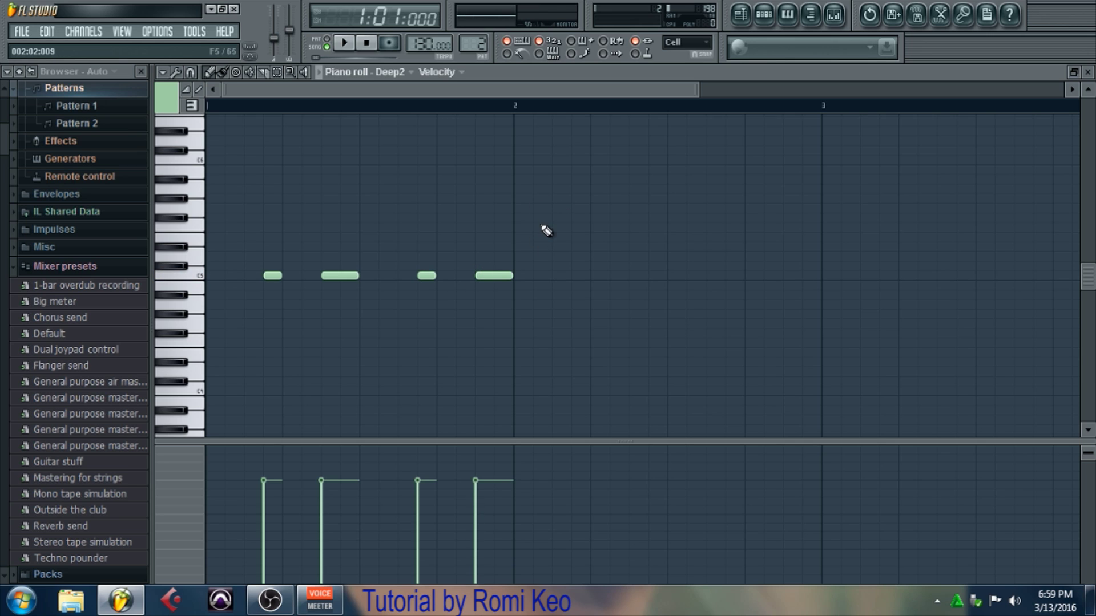
left_click(1089, 73)
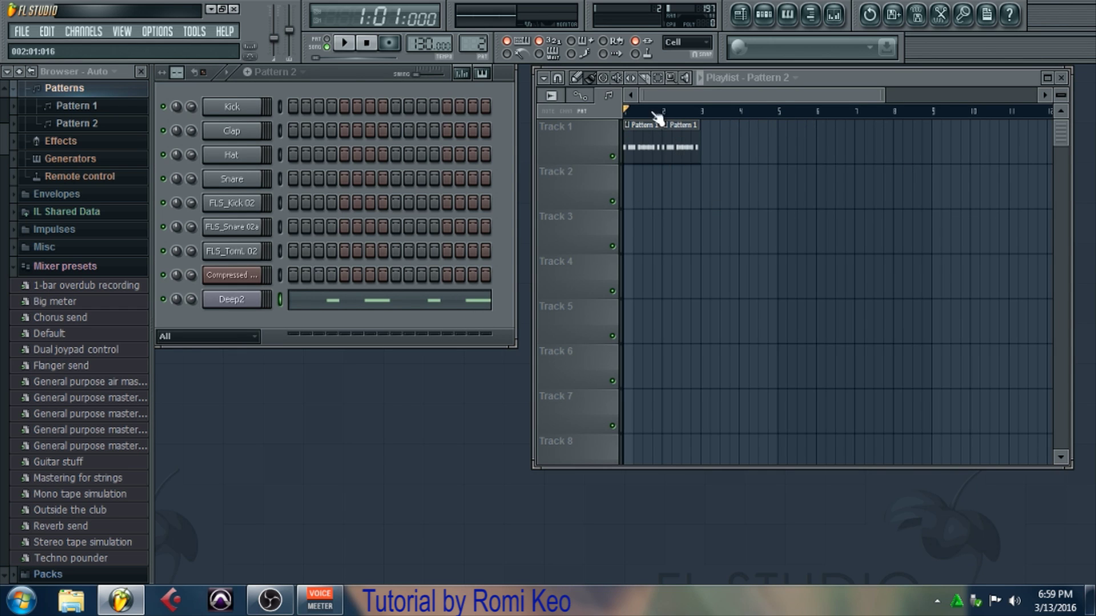
Step: Place Pattern 2 clips at bars 1 and 2 on Track 2 of the Playlist and audition the song
left_click(628, 102)
left_click(631, 195)
left_click(673, 195)
key("space")
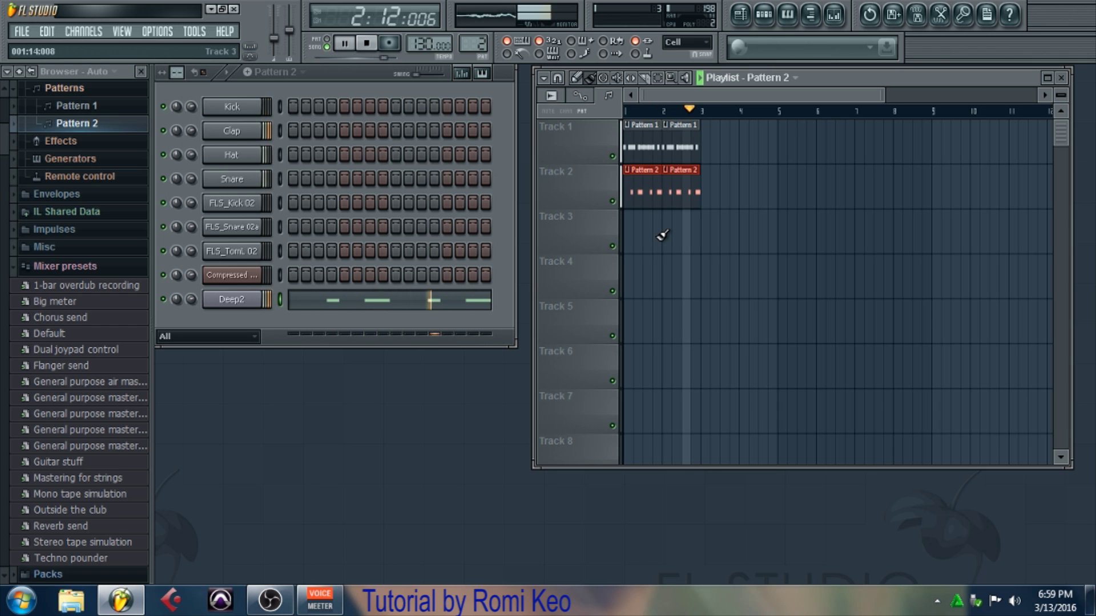
key("space")
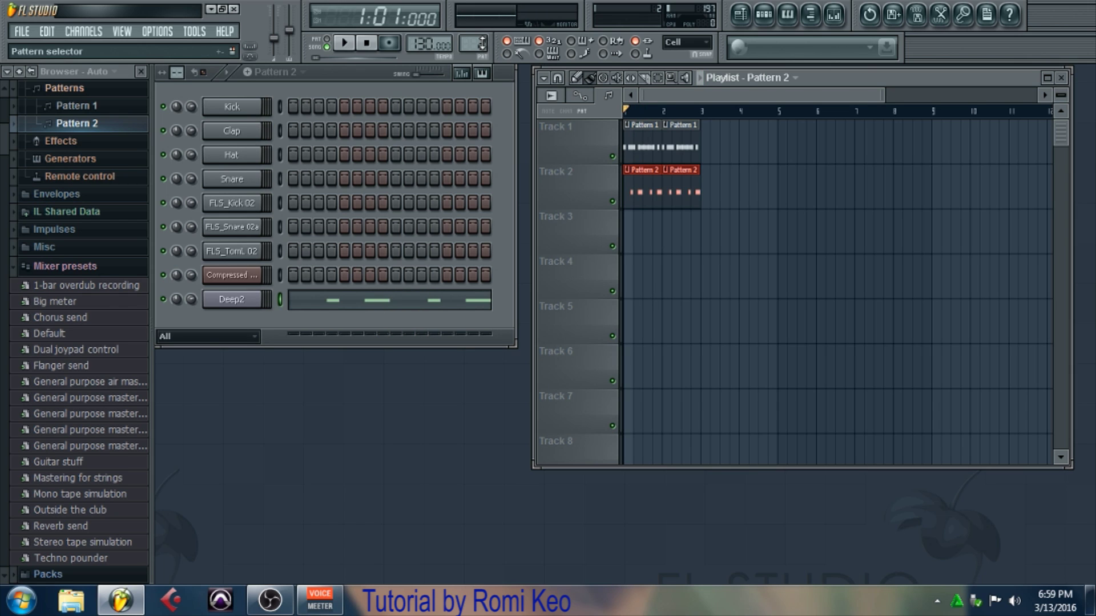
Step: In Pattern 3, open the Compressed Piano's piano roll and place a two-step C5, E5 and G5 chord on step 3
scroll(481, 43, "up", 1)
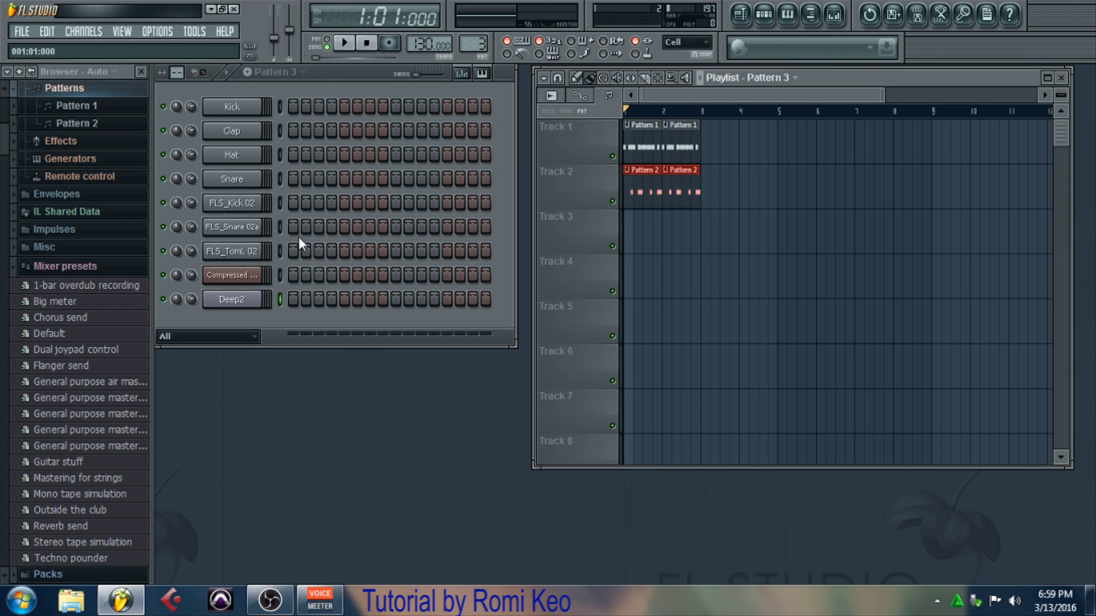
right_click(240, 275)
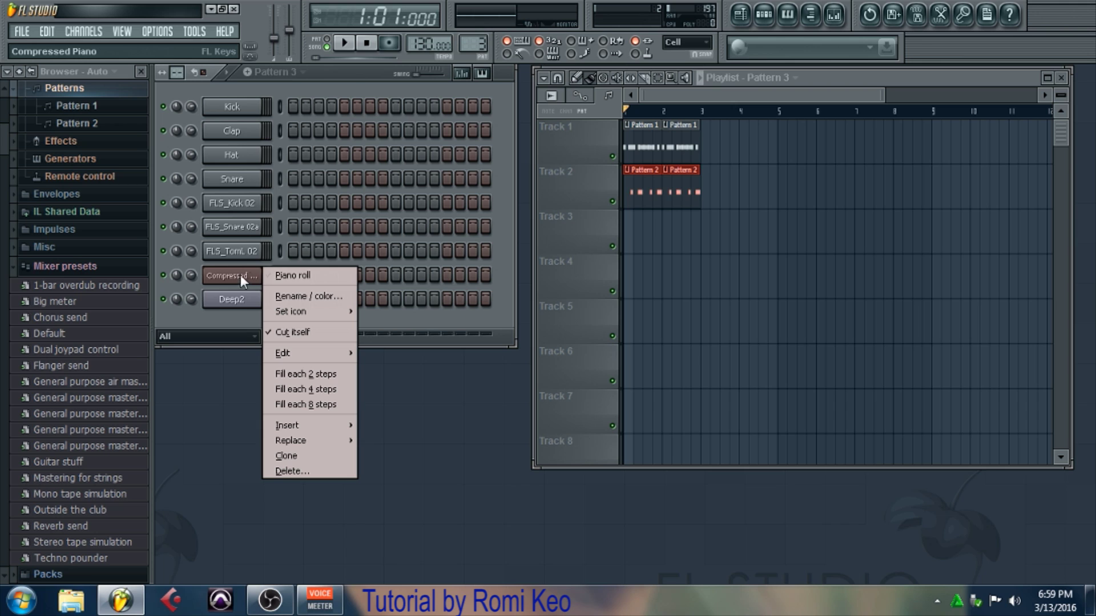
left_click(308, 275)
mouse_move(267, 292)
left_mouse_down()
mouse_move(266, 265)
mouse_move(266, 281)
left_mouse_up()
left_click(257, 239)
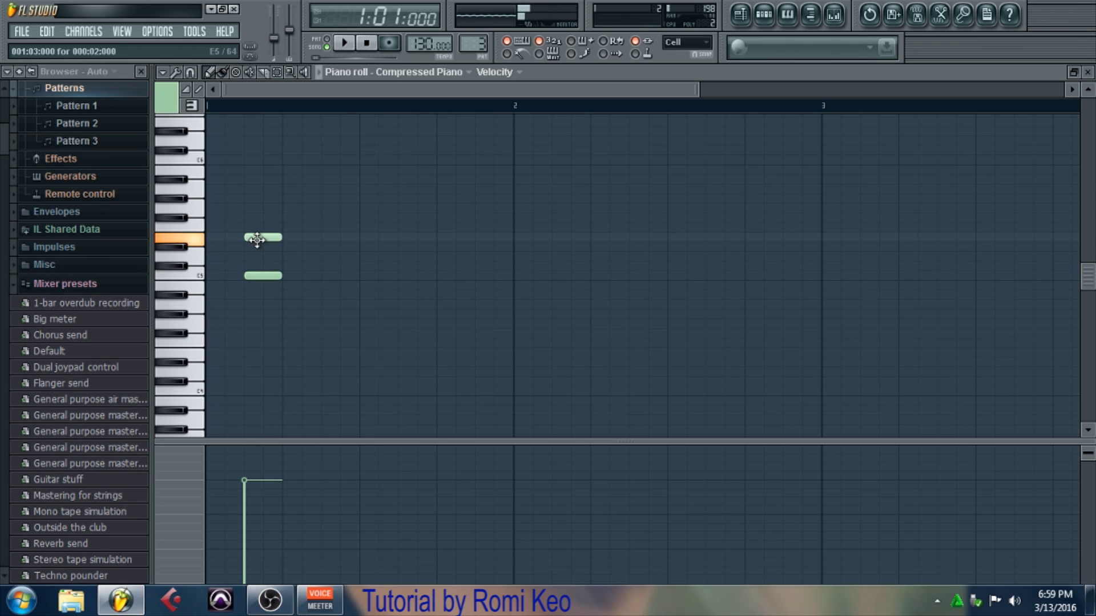
left_click(252, 208)
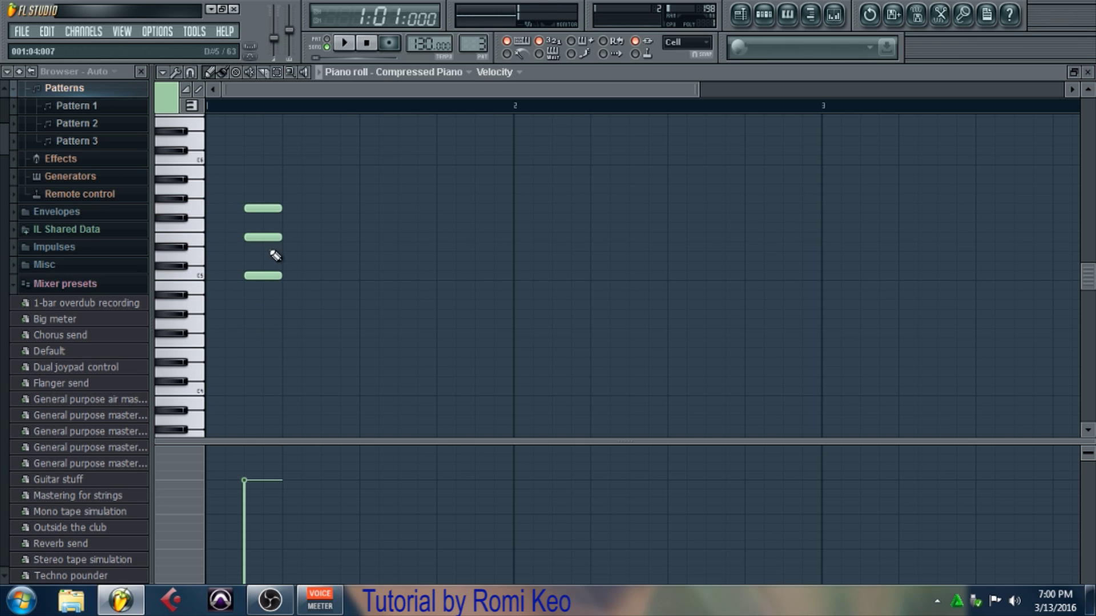
Step: Replace the chord's C5 note with C6 and shorten all three piano notes to one step
left_click_drag(262, 235, 280, 192)
left_click(261, 276)
mouse_move(261, 276)
left_mouse_down()
mouse_move(269, 153)
mouse_move(291, 194)
mouse_move(276, 274)
left_mouse_up()
right_click(280, 275)
left_click_drag(342, 118, 244, 281)
left_click_drag(280, 238, 263, 239)
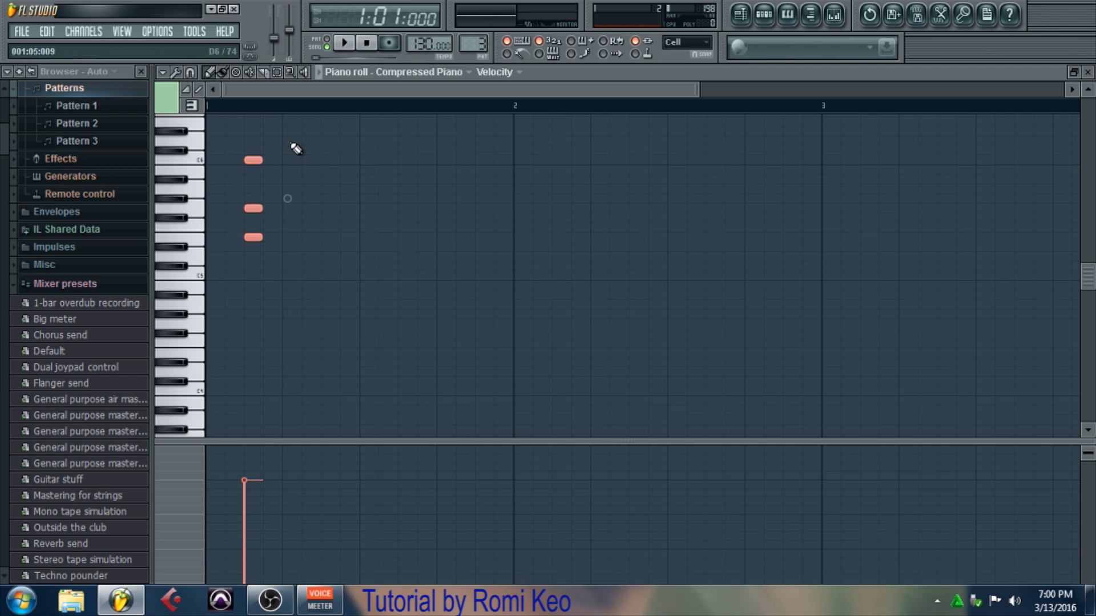
Step: Copy the piano chord to steps 7, 11 and 15 of bar 1 and close the piano roll
left_click(330, 235)
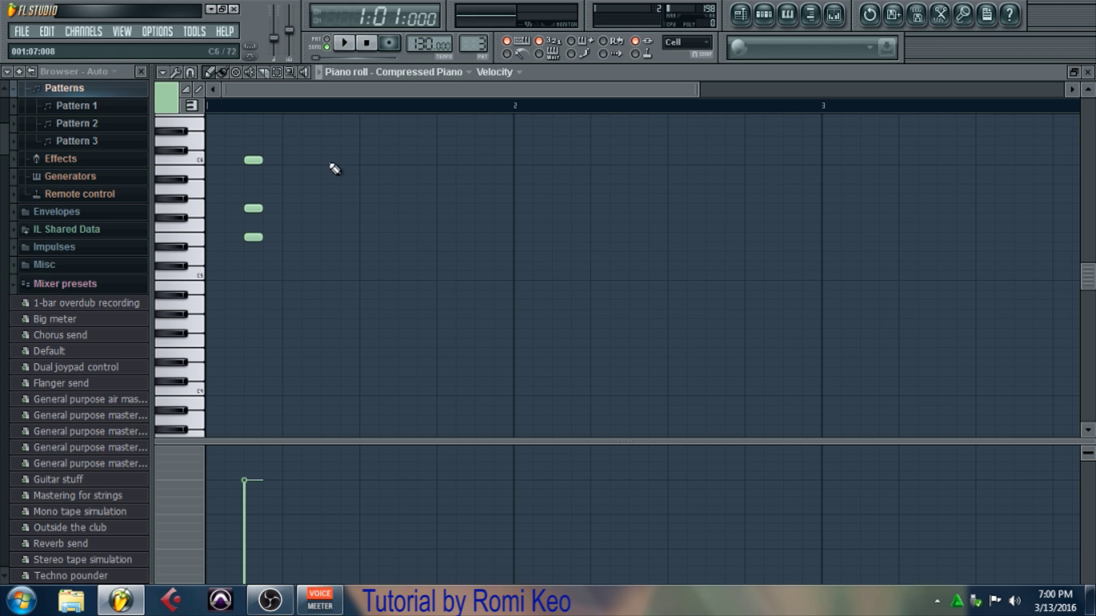
left_click_drag(231, 136, 302, 288)
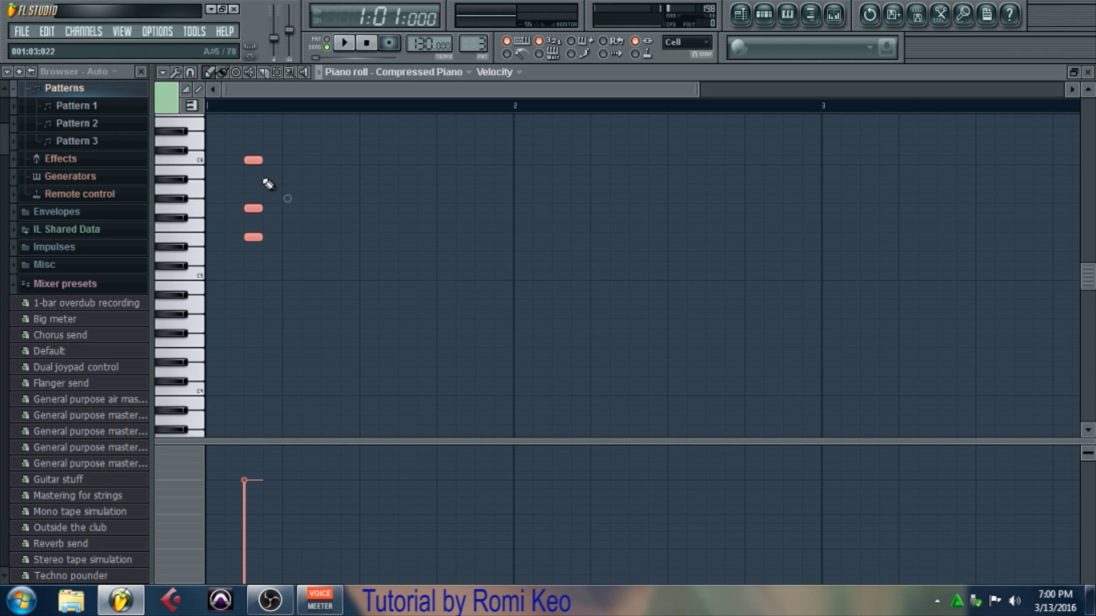
left_click_drag(254, 160, 488, 162)
left_click(667, 231)
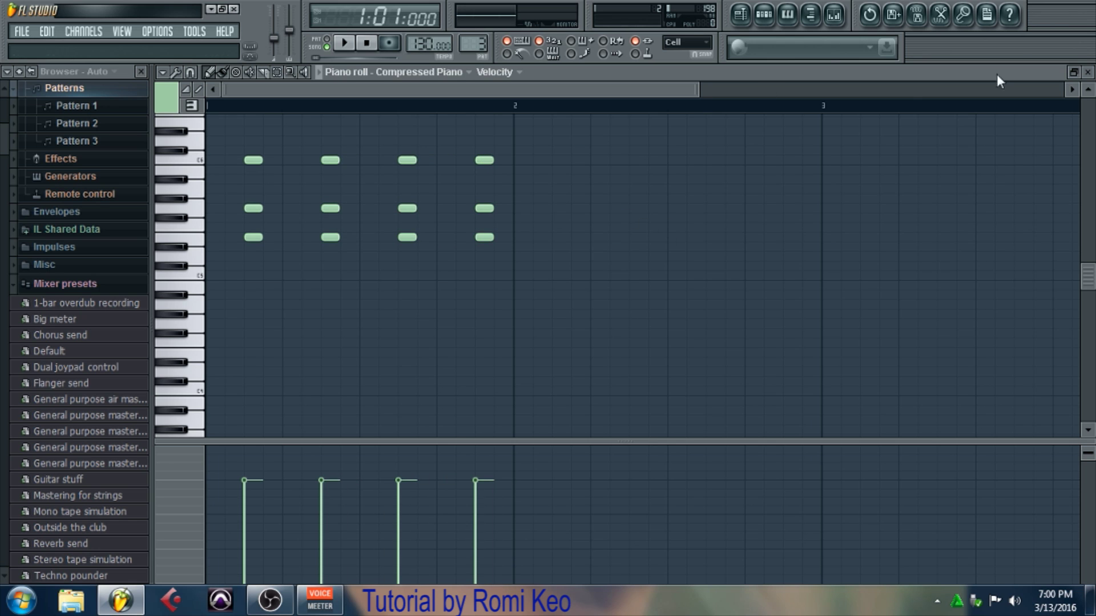
left_click(1087, 73)
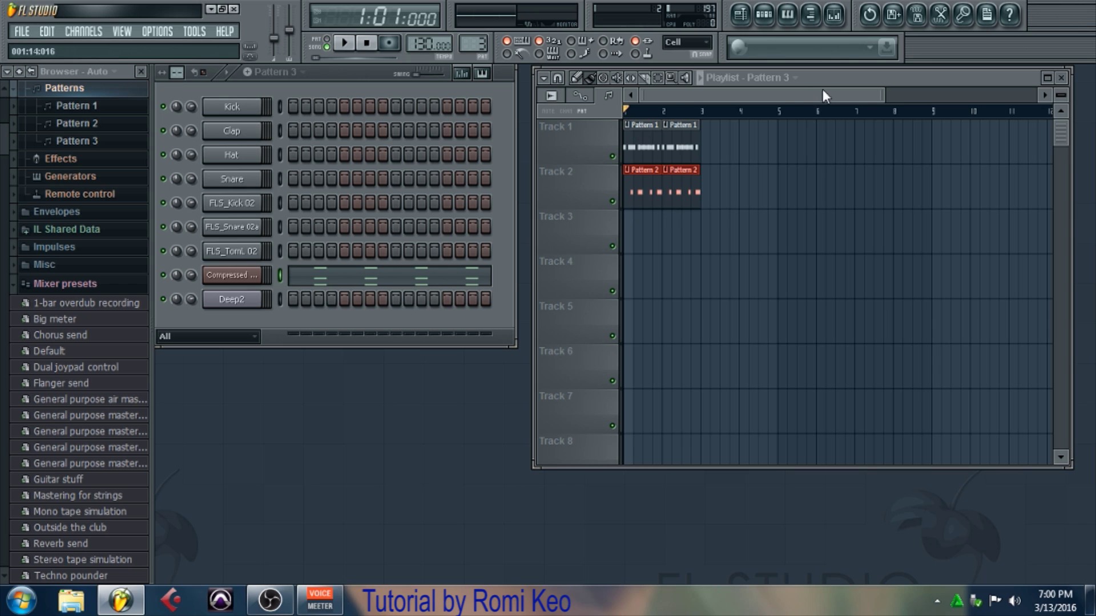
Step: Place Pattern 3 clips at bars 1 and 2 on Track 3 of the Playlist and start song playback
left_click(632, 240)
left_click(680, 241)
key("space")
Step: Open and close the Compressed Piano's FL Keys settings, and adjust the channel's volume during playback
left_click(231, 276)
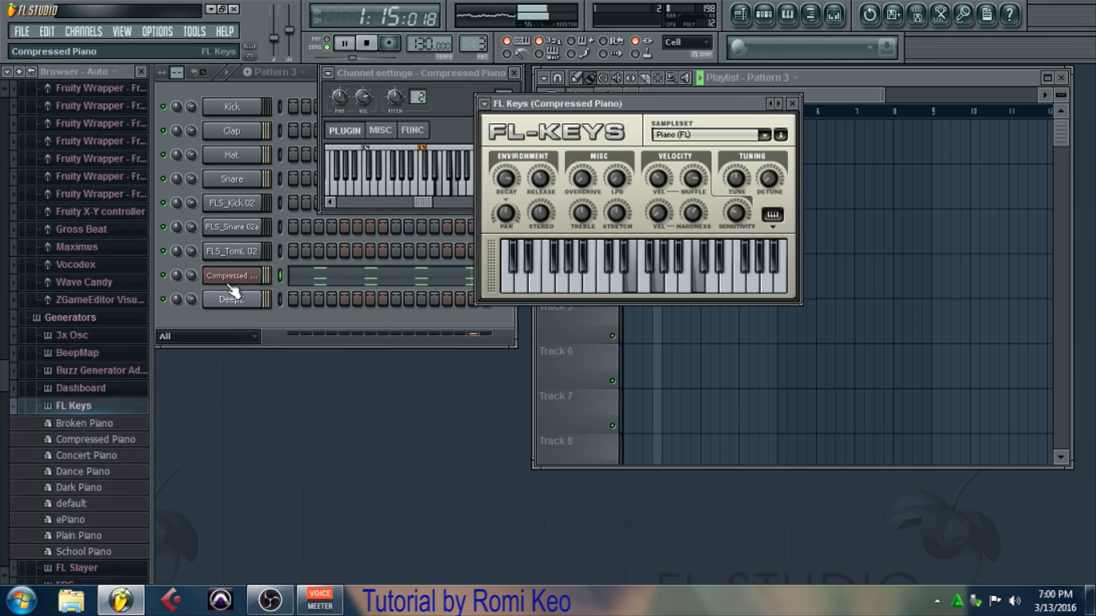
left_click(794, 104)
left_click_drag(191, 275, 345, 285)
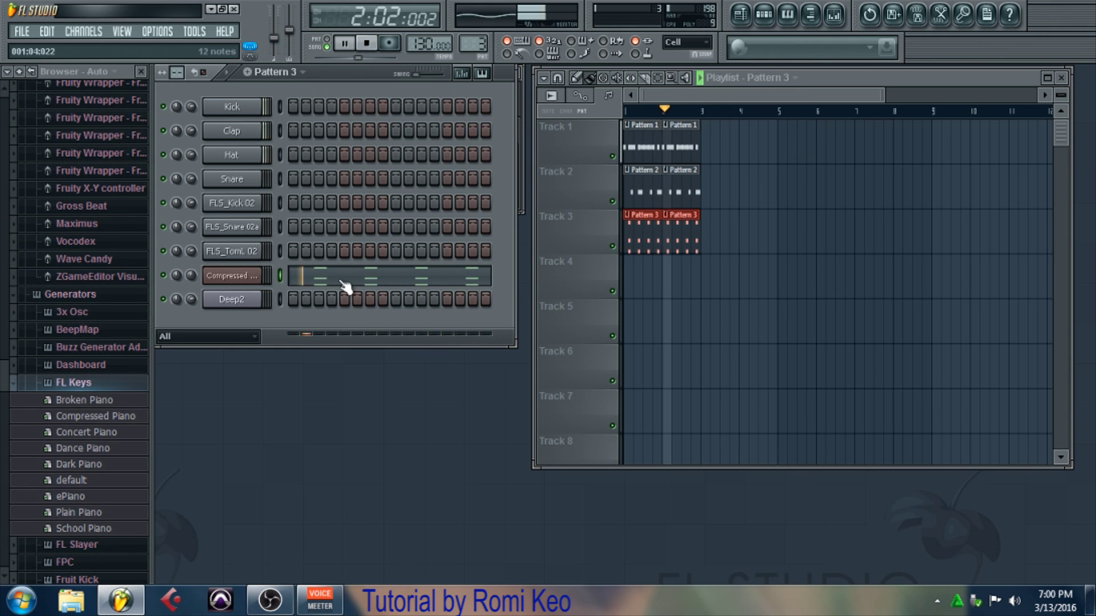
Step: Shorten all Compressed Piano notes in Pattern 3 to about a third of a step and close the piano roll
left_click(342, 282)
left_click_drag(570, 177, 228, 351)
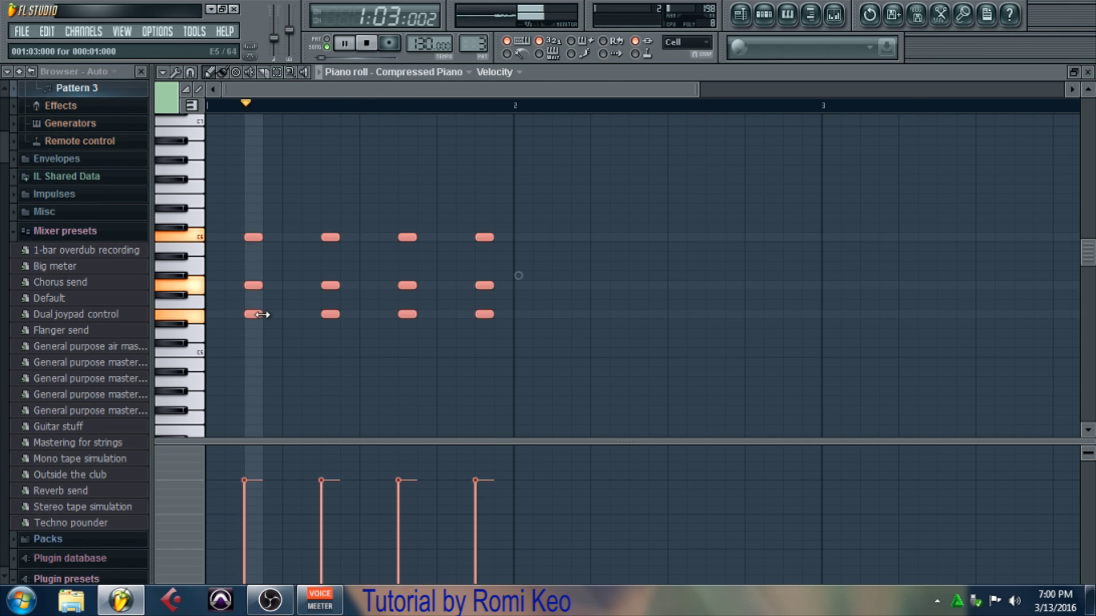
left_click_drag(263, 315, 247, 313)
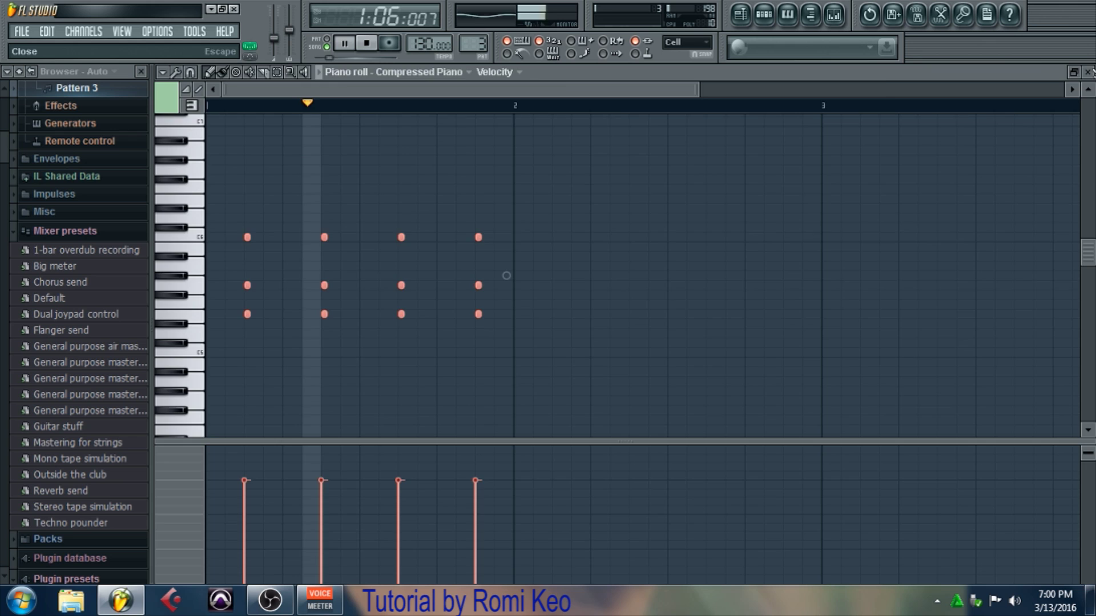
key("Escape")
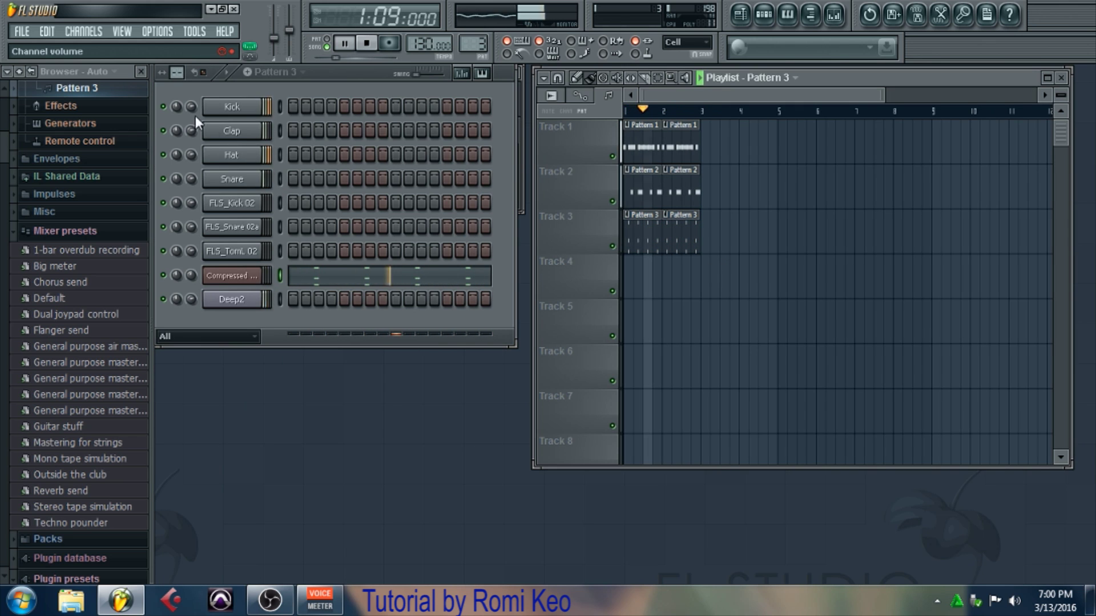
Step: Lower the volumes of the Kick and Hat channels while the song plays
left_click_drag(189, 104, 190, 113)
left_click_drag(190, 153, 189, 186)
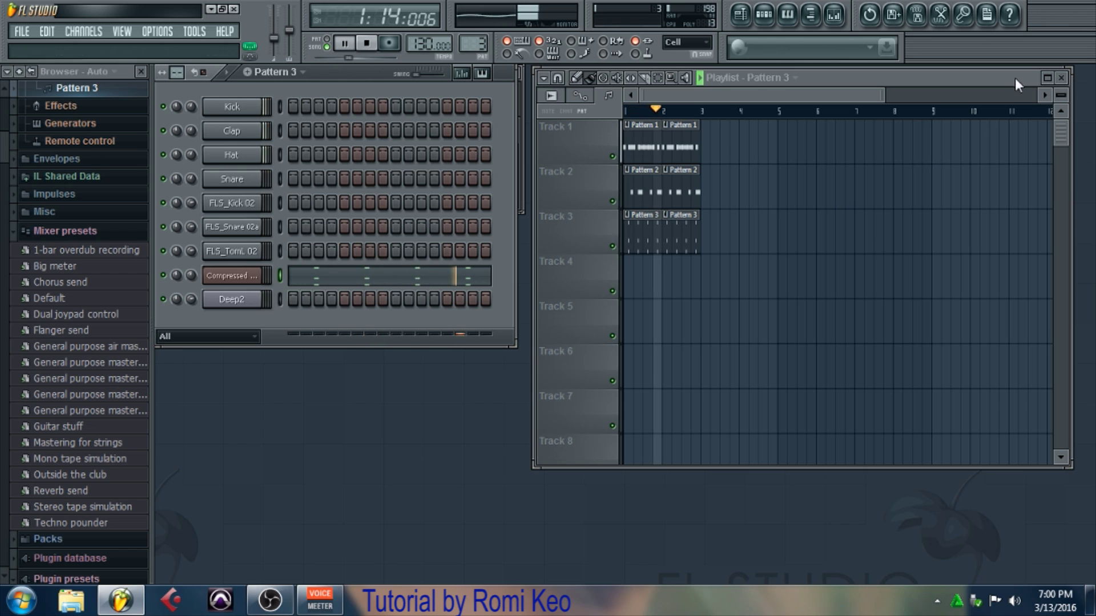
Step: Close the Playlist window and stop song playback
left_click(1063, 78)
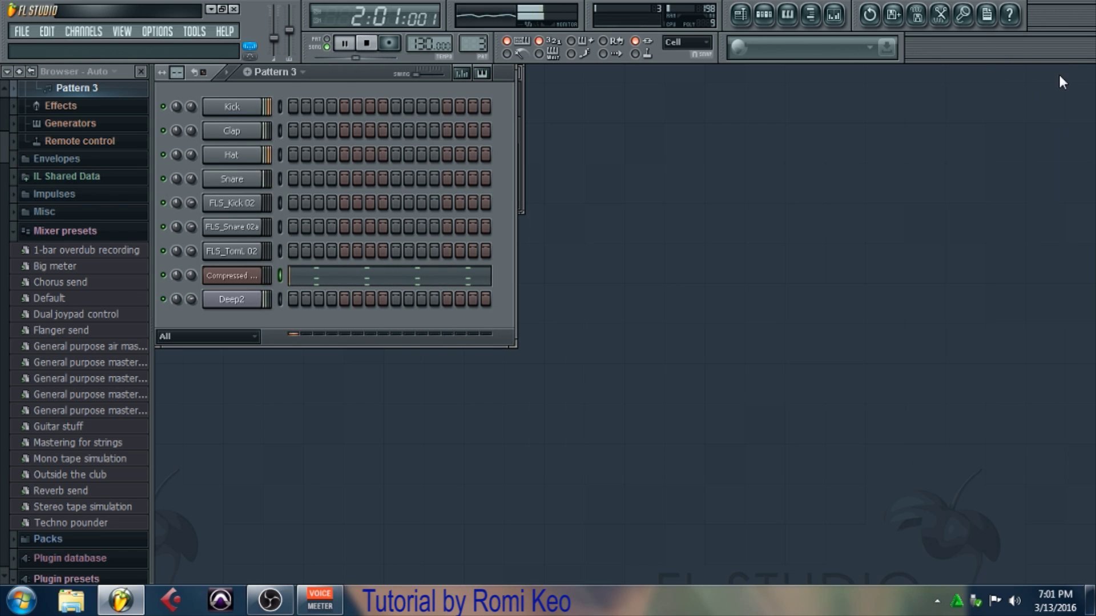
key("space")
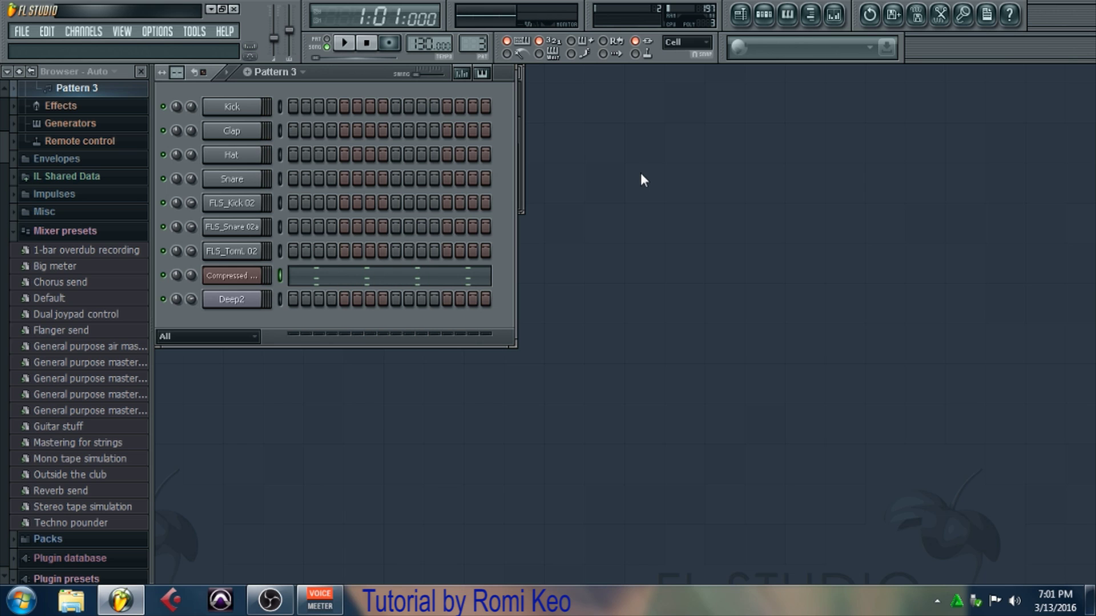